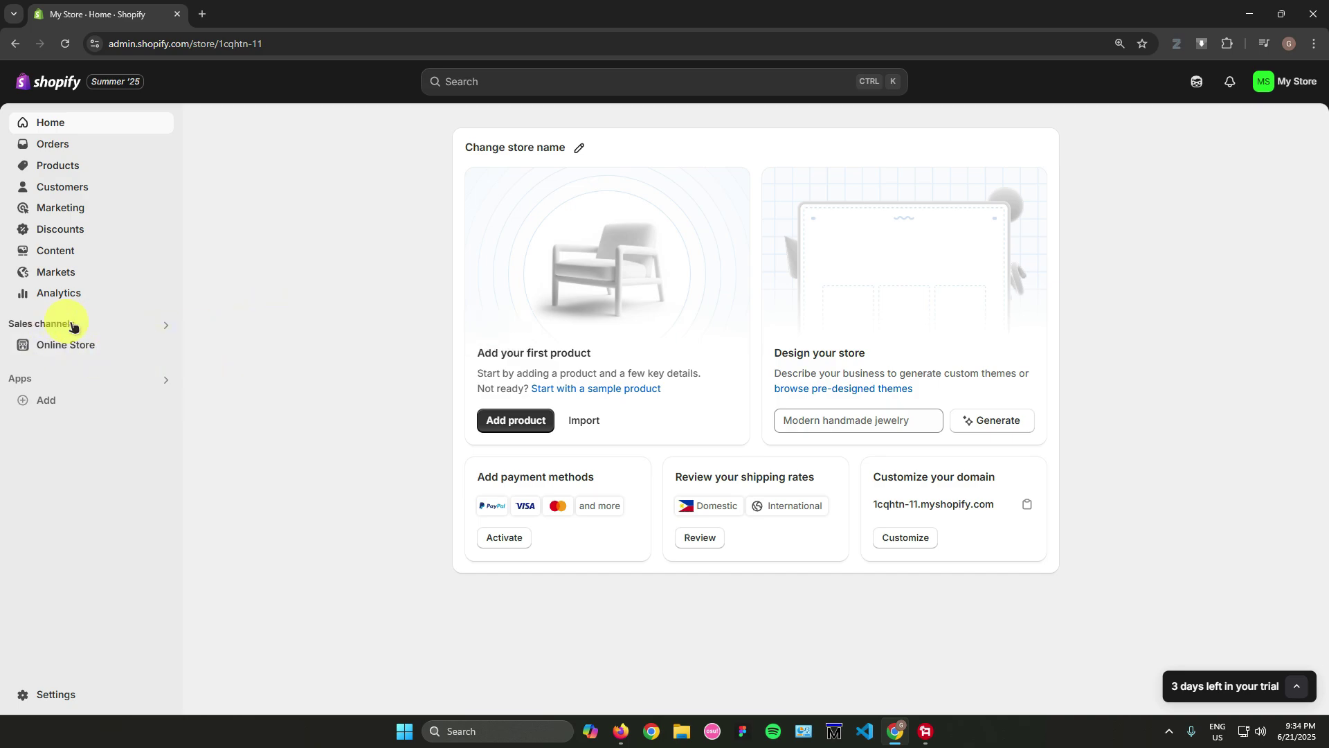
Open the online store's themes, look through the popular free themes, and visit the Theme Store.
{"action": "left_click", "coordinate": [78, 344]}
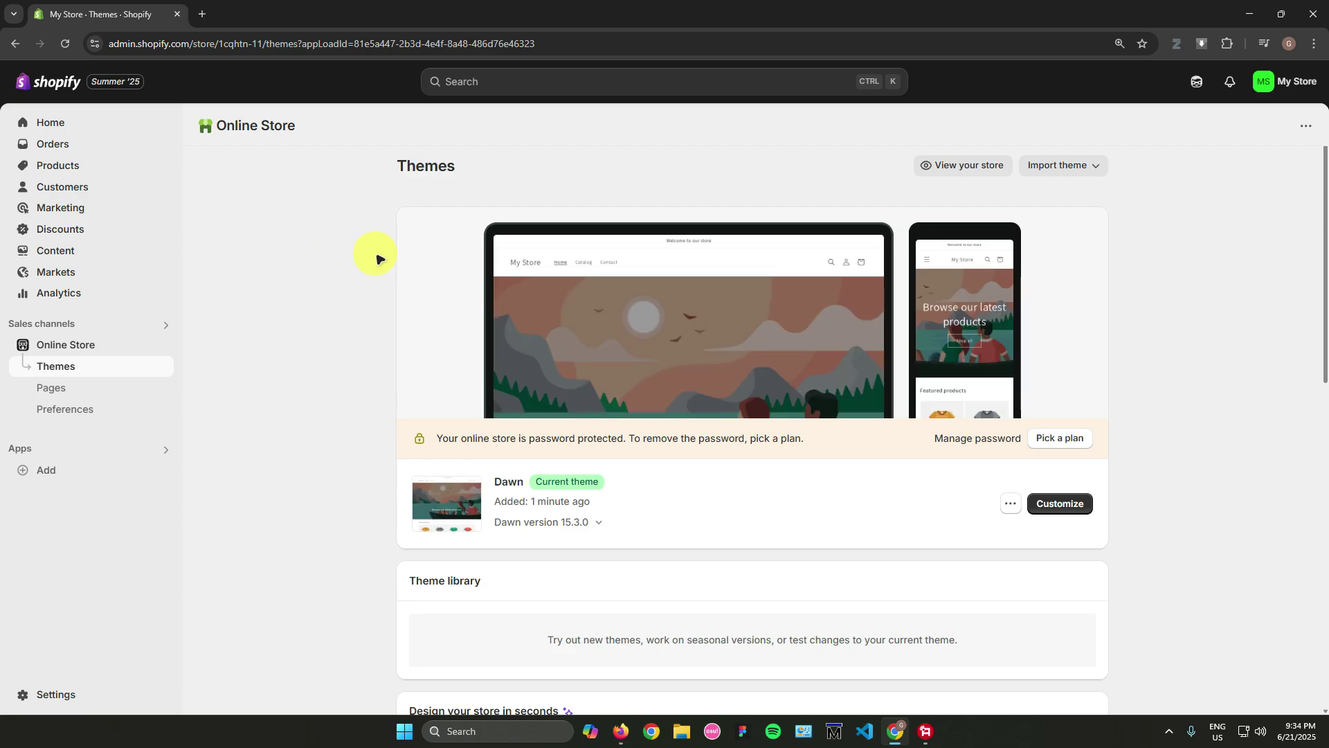
{"action": "scroll", "coordinate": [379, 264], "scroll_direction": "down", "scroll_amount": 4}
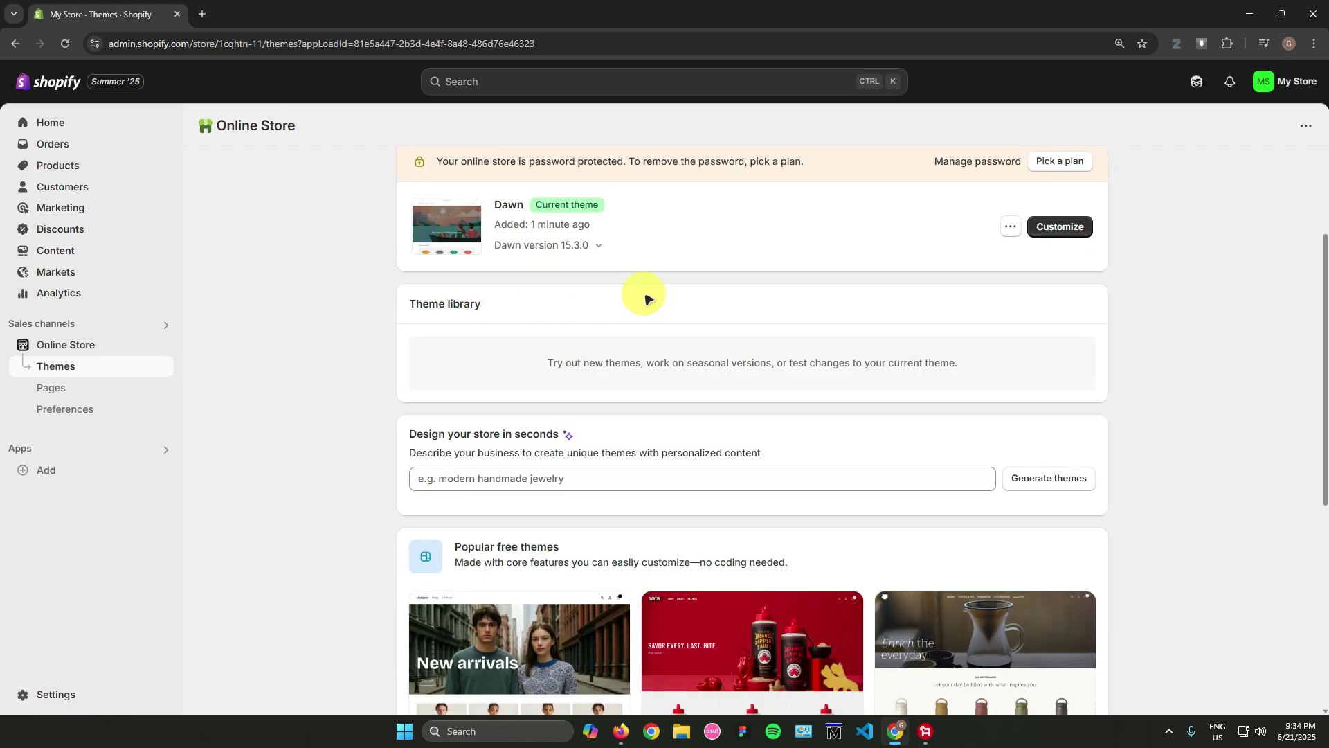
{"action": "scroll", "coordinate": [644, 303], "scroll_direction": "down", "scroll_amount": 4}
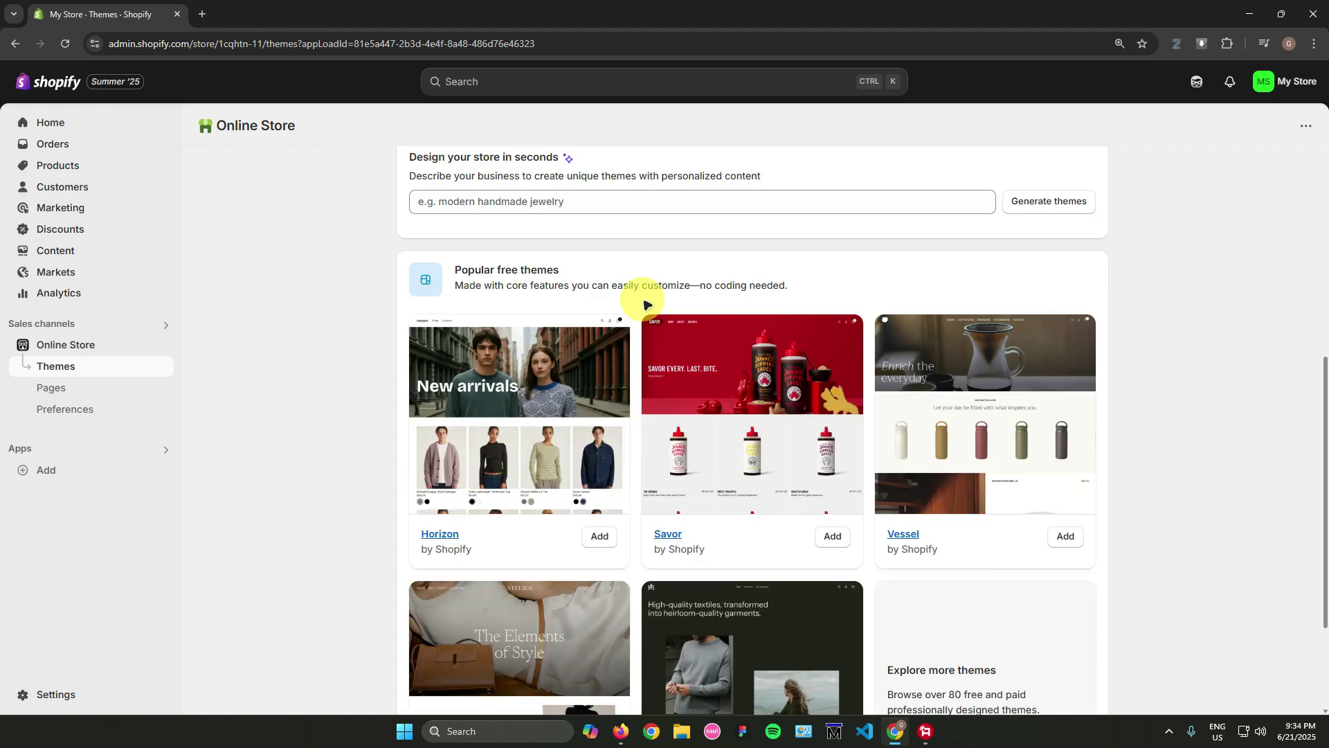
{"action": "scroll", "coordinate": [641, 306], "scroll_direction": "up", "scroll_amount": 5}
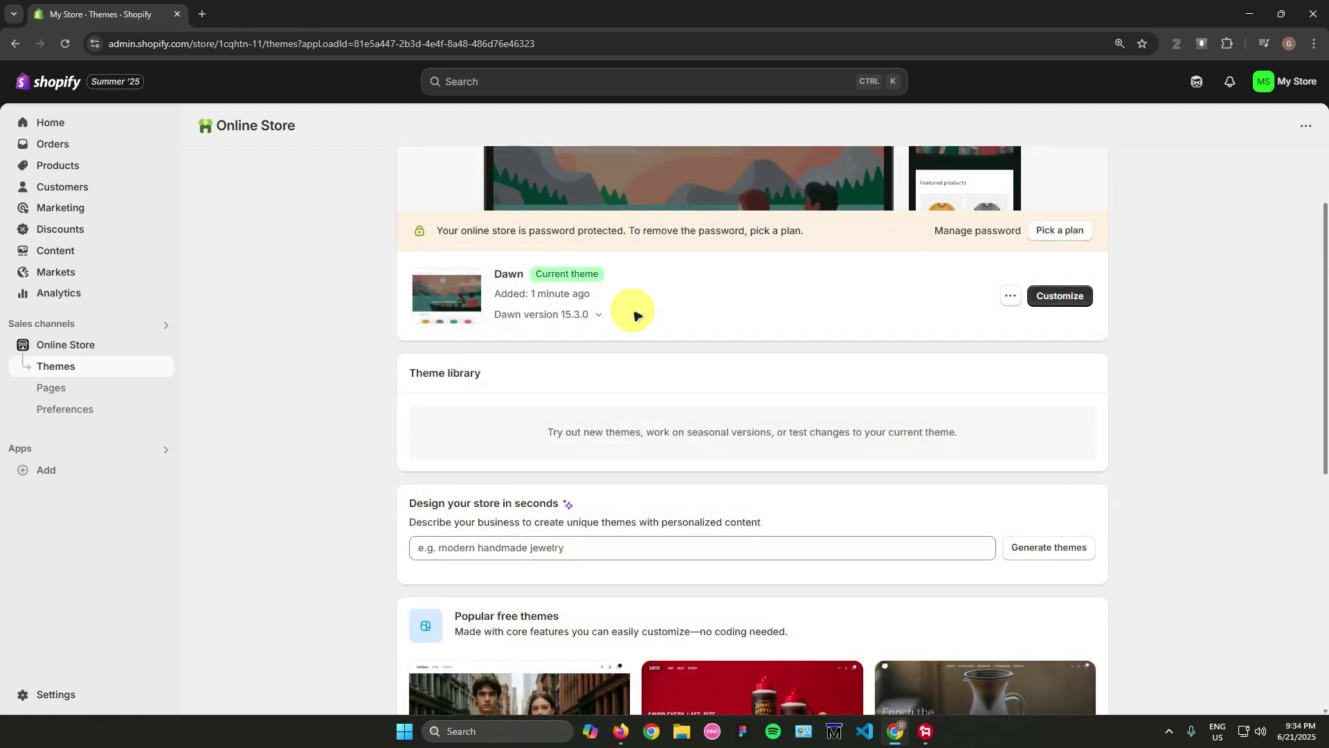
{"action": "scroll", "coordinate": [637, 315], "scroll_direction": "down", "scroll_amount": 5}
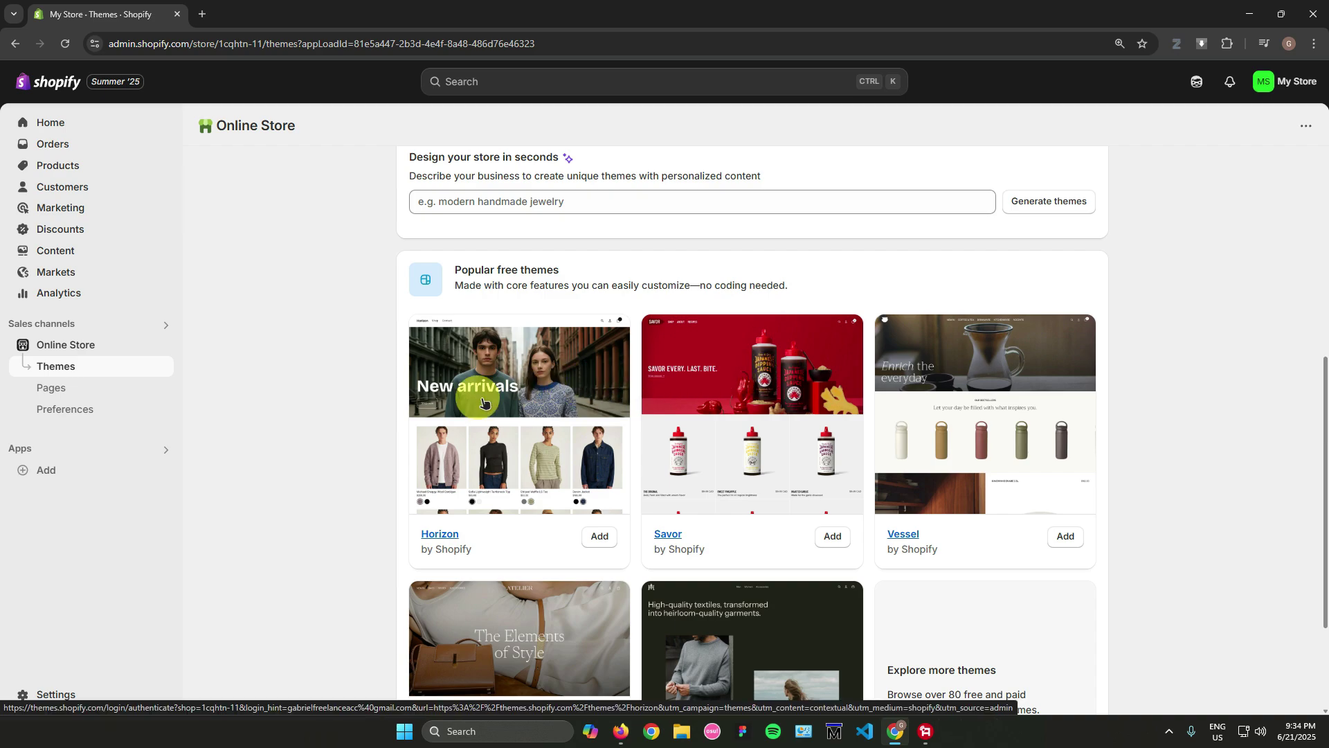
{"action": "scroll", "coordinate": [547, 377], "scroll_direction": "down", "scroll_amount": 3}
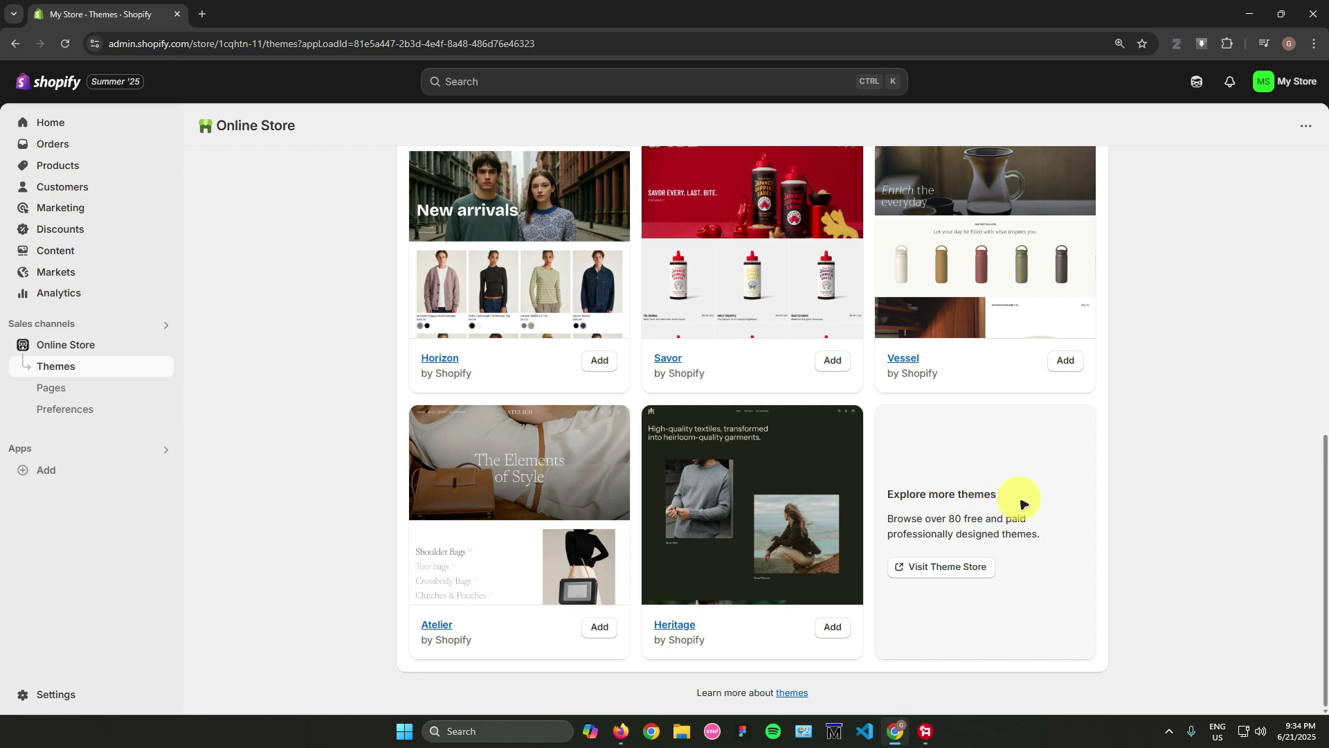
{"action": "left_click", "coordinate": [930, 572]}
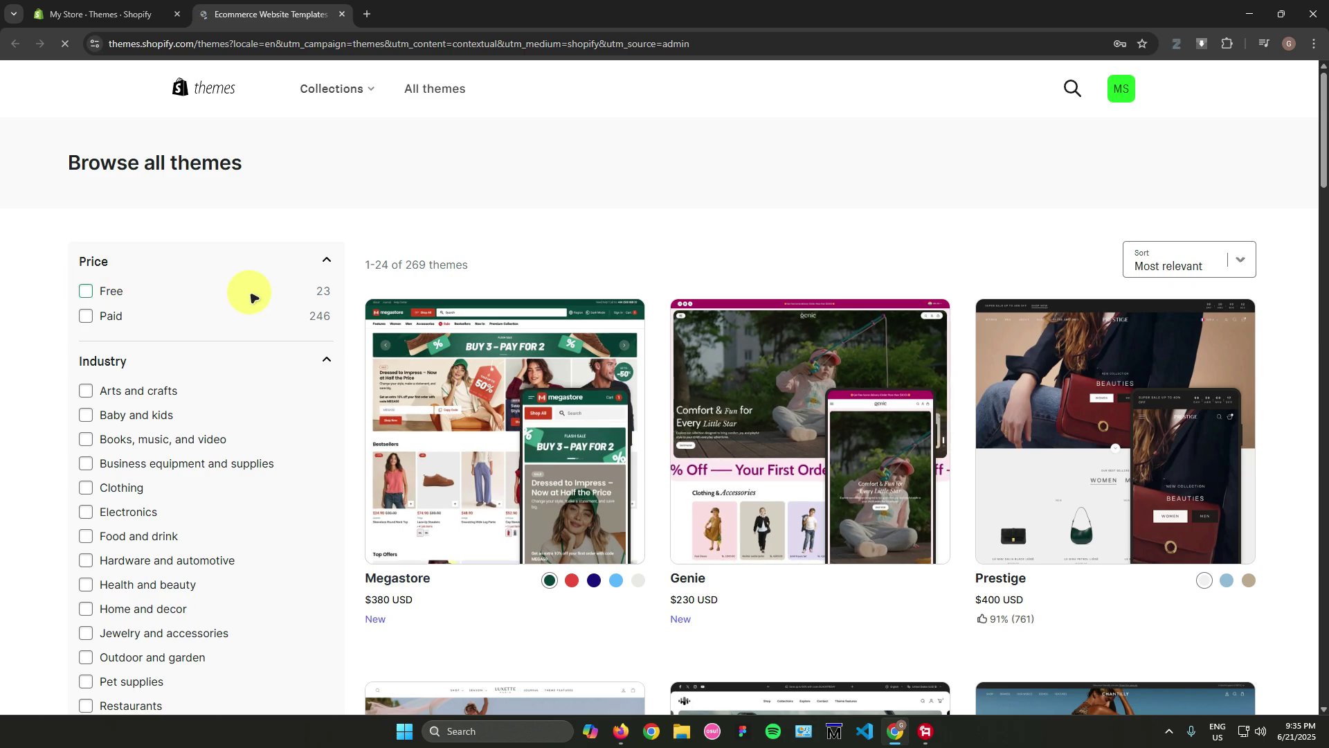
Filter the theme catalog to free themes and add the Colorblock theme to the store as a trial.
{"action": "left_click", "coordinate": [86, 292]}
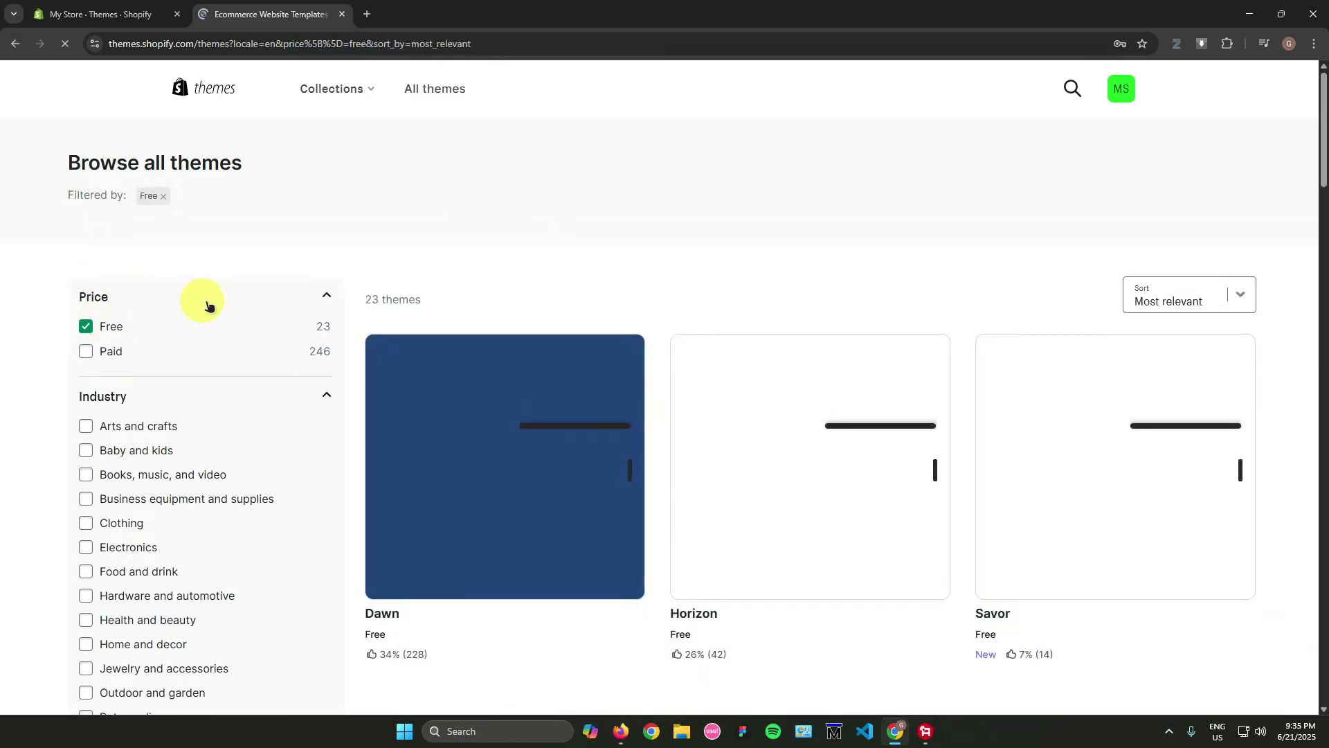
{"action": "scroll", "coordinate": [686, 339], "scroll_direction": "down", "scroll_amount": 15}
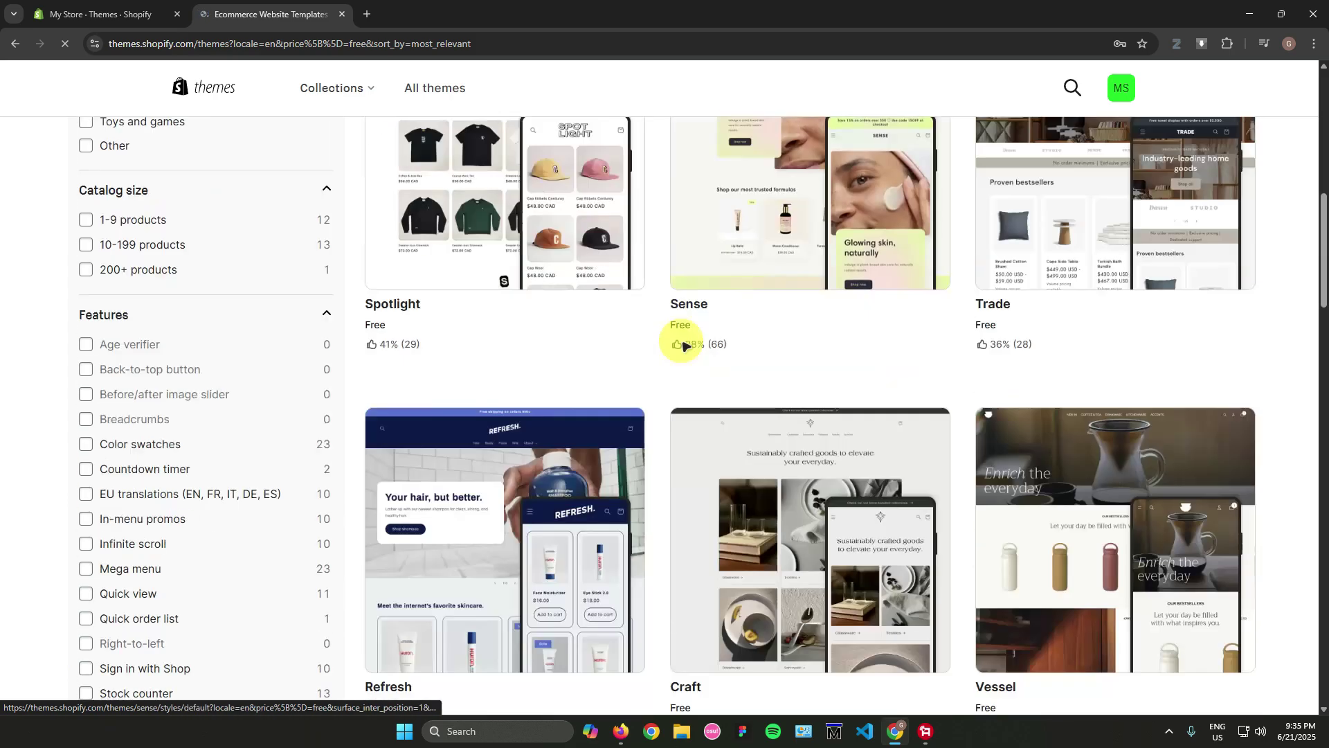
{"action": "scroll", "coordinate": [664, 354], "scroll_direction": "down", "scroll_amount": 10}
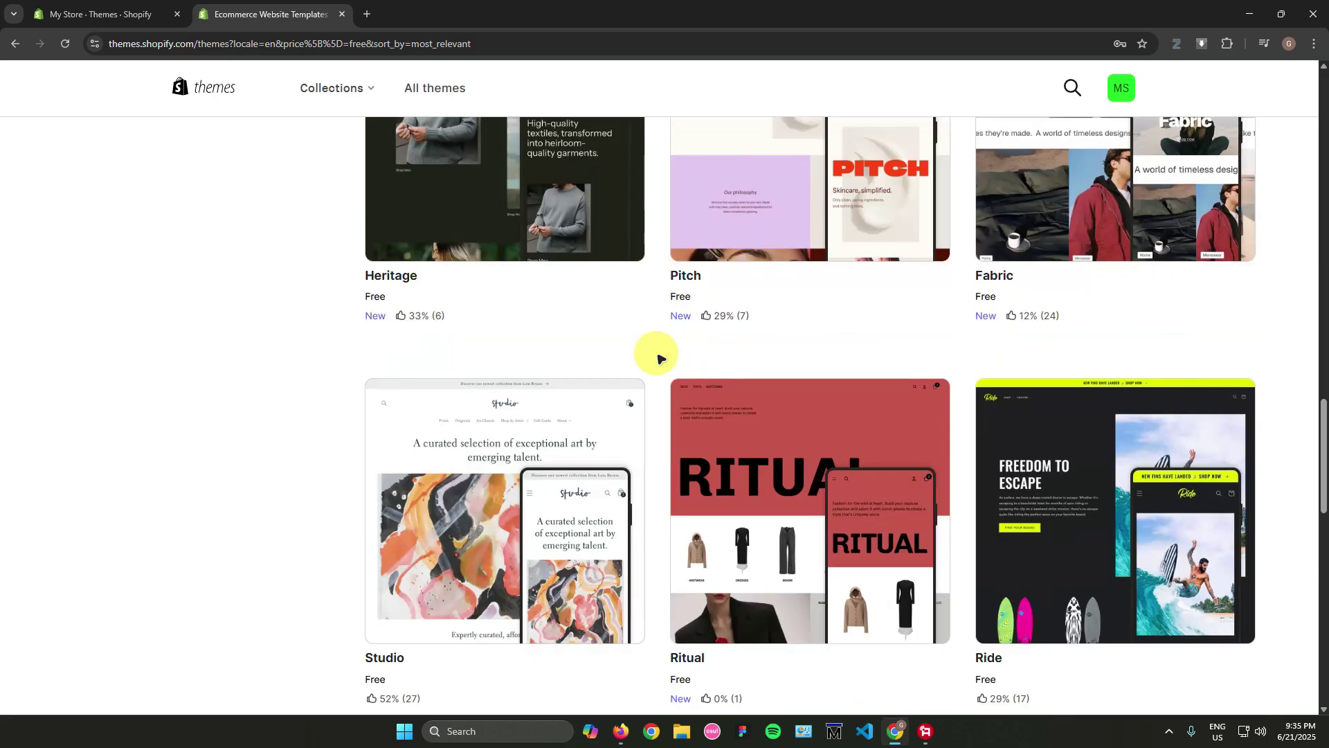
{"action": "scroll", "coordinate": [657, 364], "scroll_direction": "down", "scroll_amount": 13}
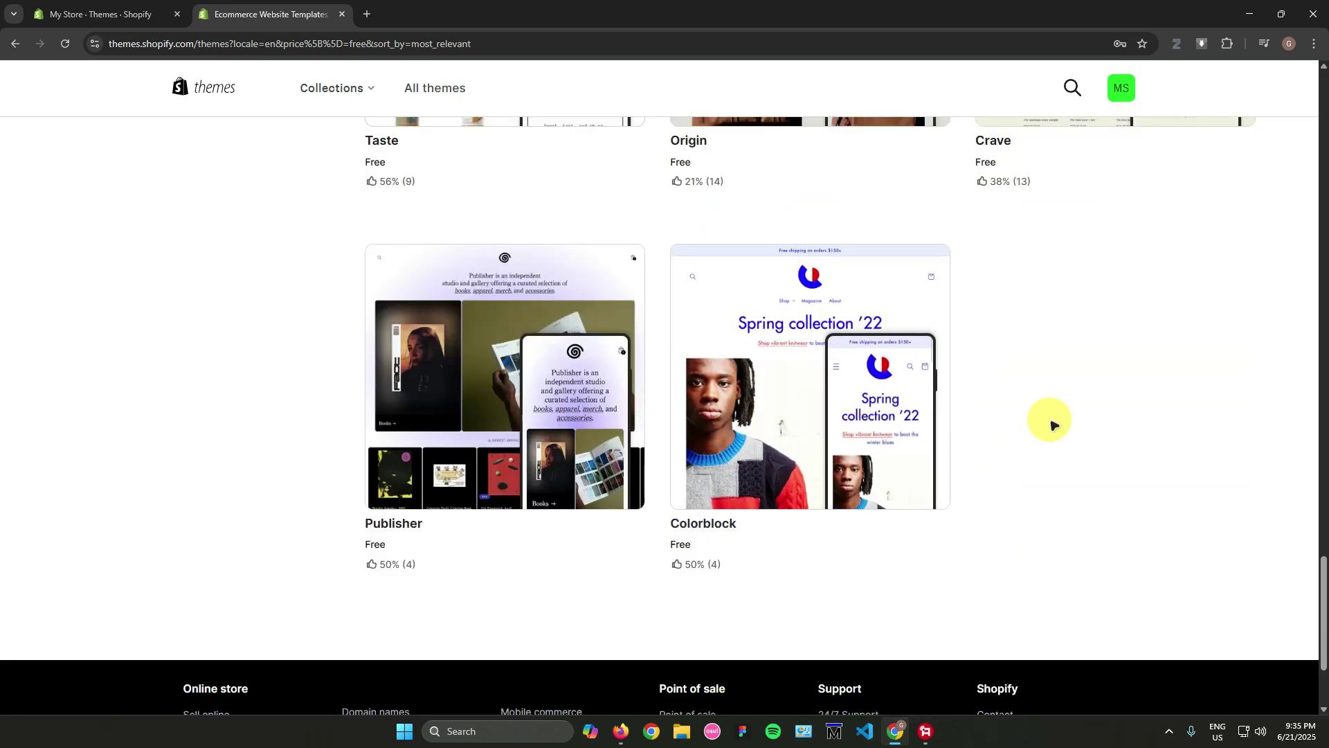
{"action": "scroll", "coordinate": [1045, 418], "scroll_direction": "up", "scroll_amount": 15}
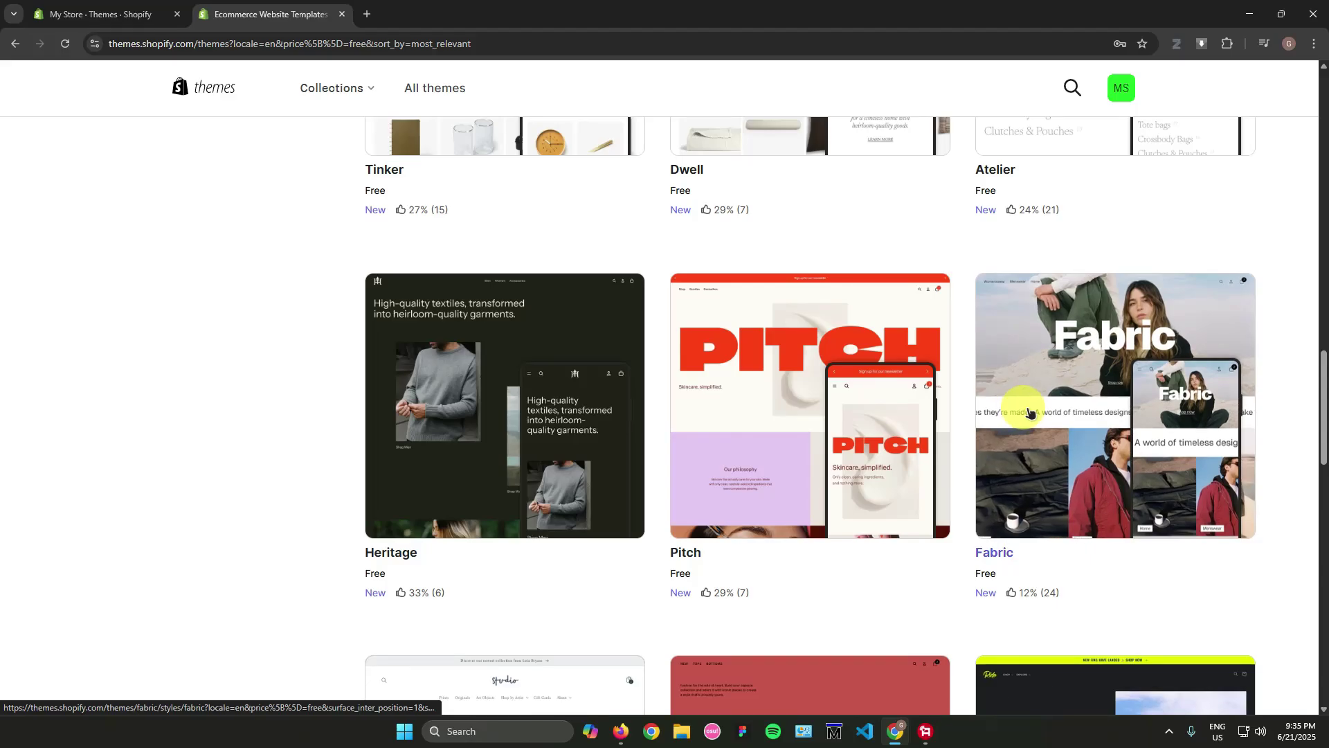
{"action": "scroll", "coordinate": [1025, 410], "scroll_direction": "up", "scroll_amount": 5}
{"action": "scroll", "coordinate": [1004, 485], "scroll_direction": "down", "scroll_amount": 20}
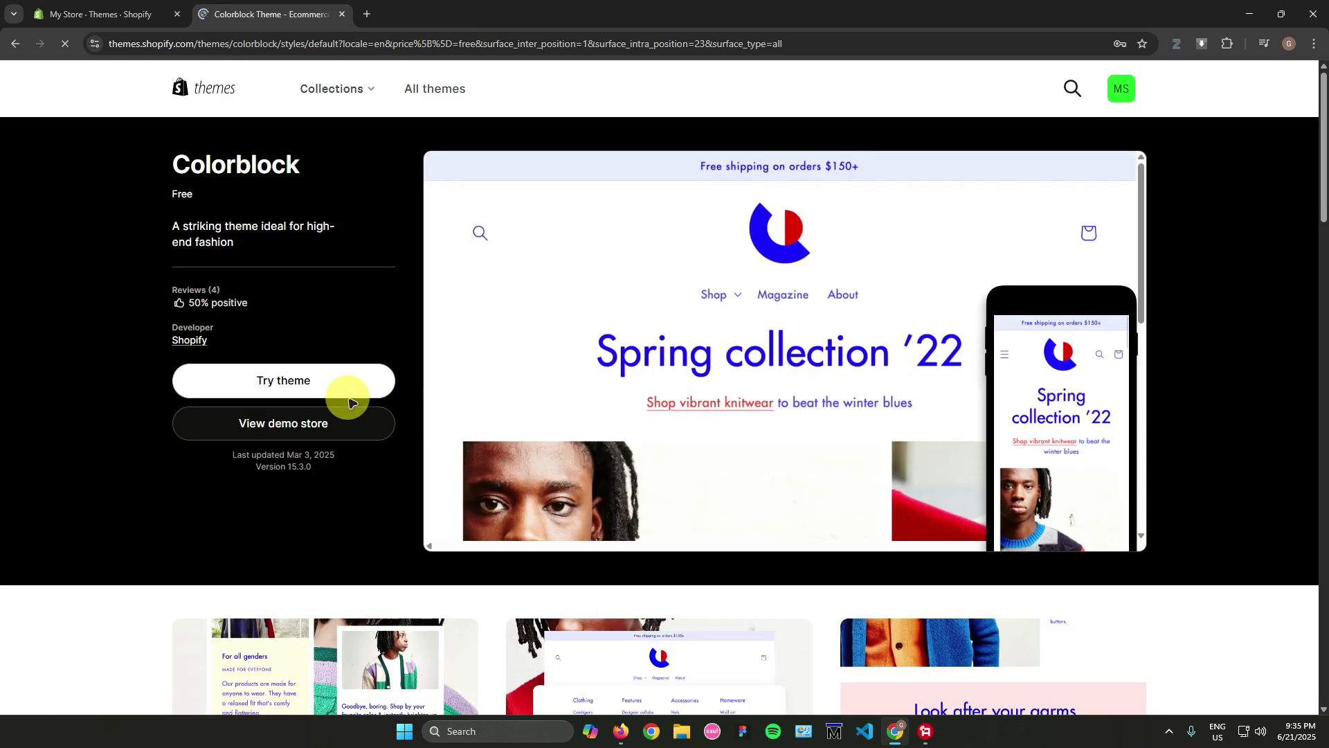
{"action": "left_click", "coordinate": [287, 380]}
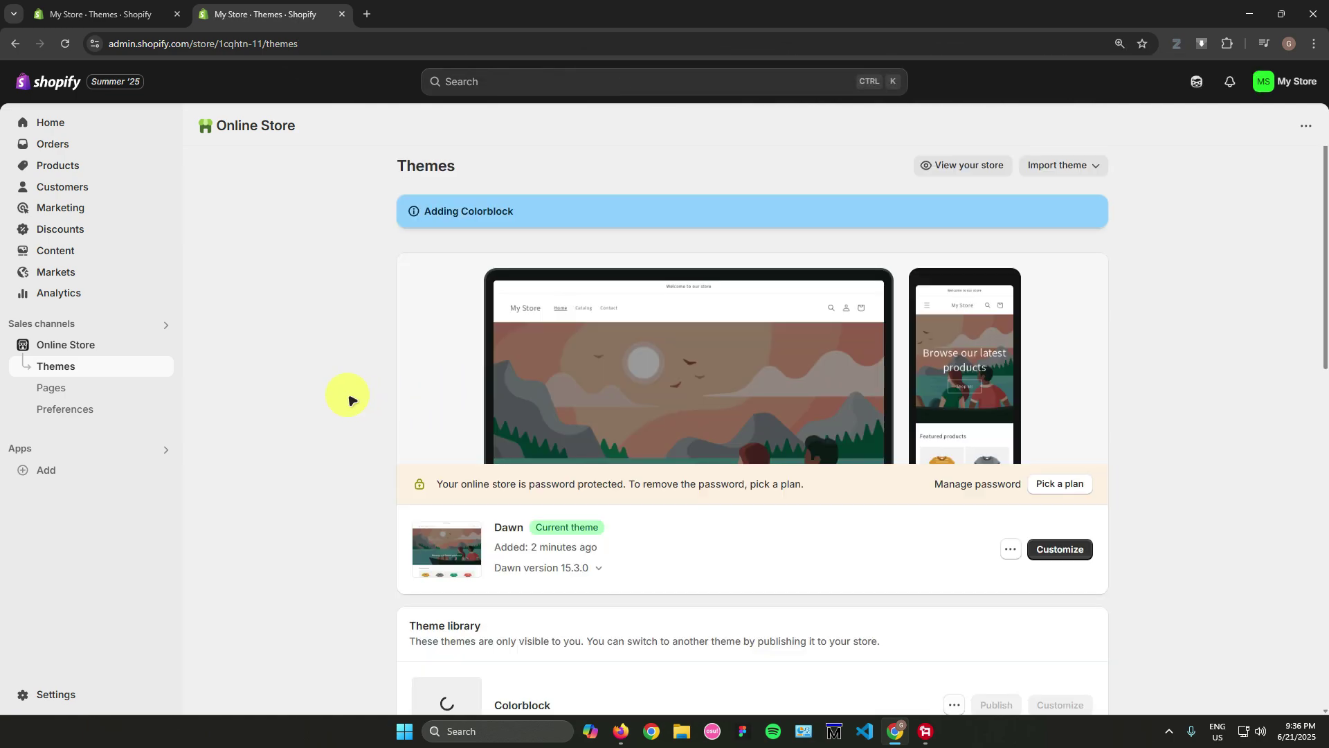
Publish the Colorblock theme from the theme library, replacing Dawn as the current theme.
{"action": "scroll", "coordinate": [350, 401], "scroll_direction": "down", "scroll_amount": 4}
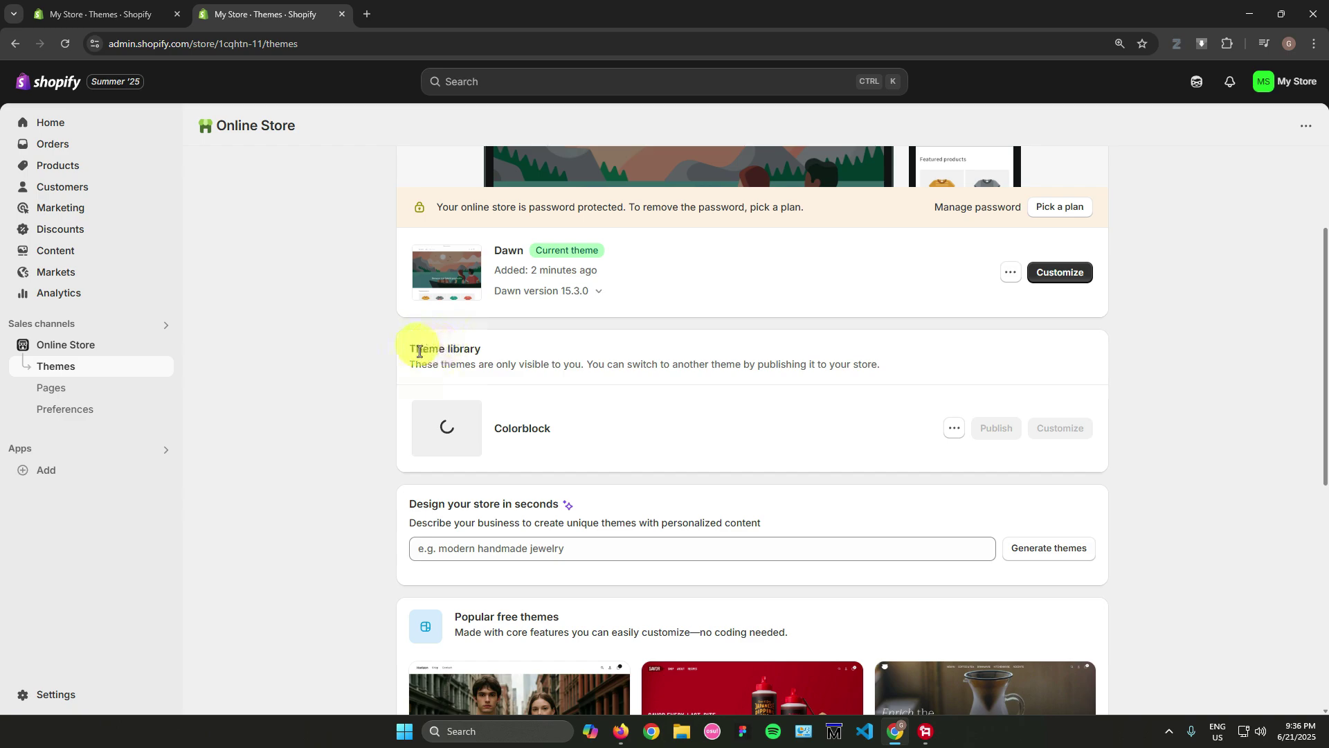
{"action": "left_click_drag", "start_coordinate": [419, 351], "coordinate": [550, 364]}
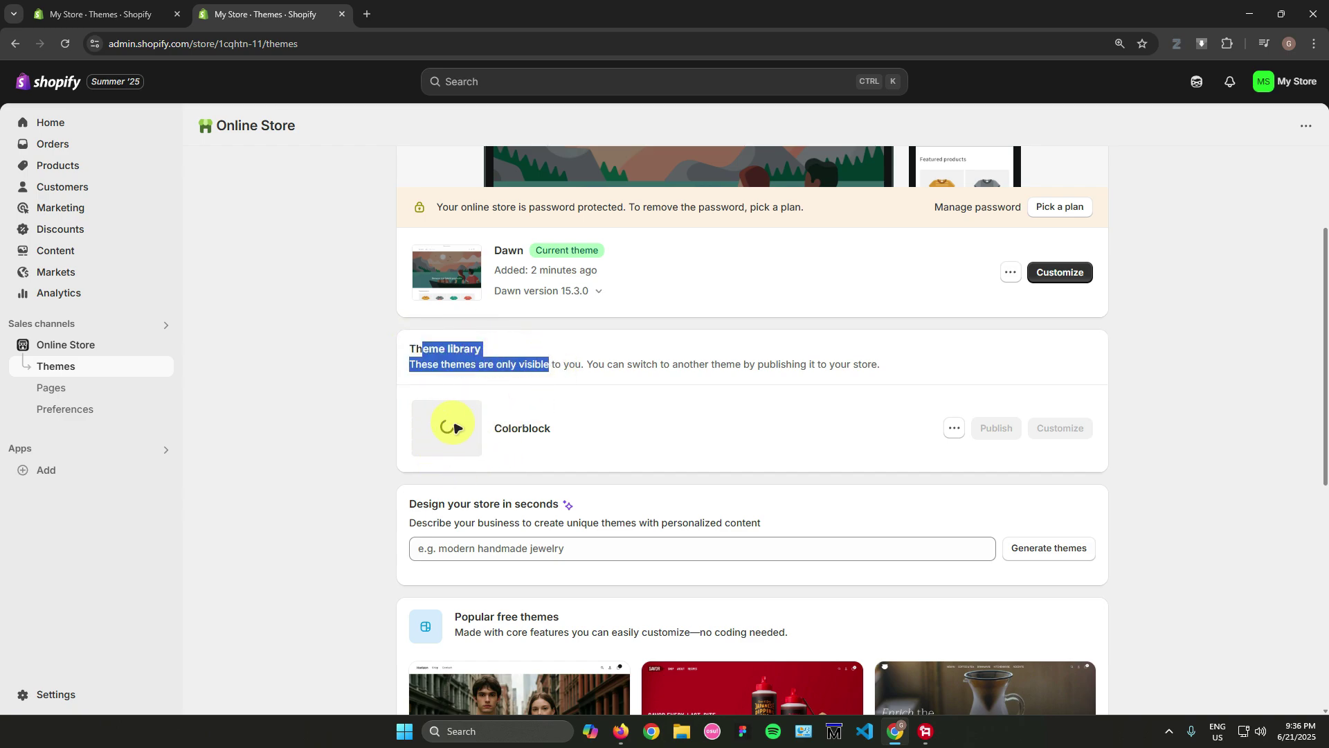
{"action": "left_click", "coordinate": [332, 419]}
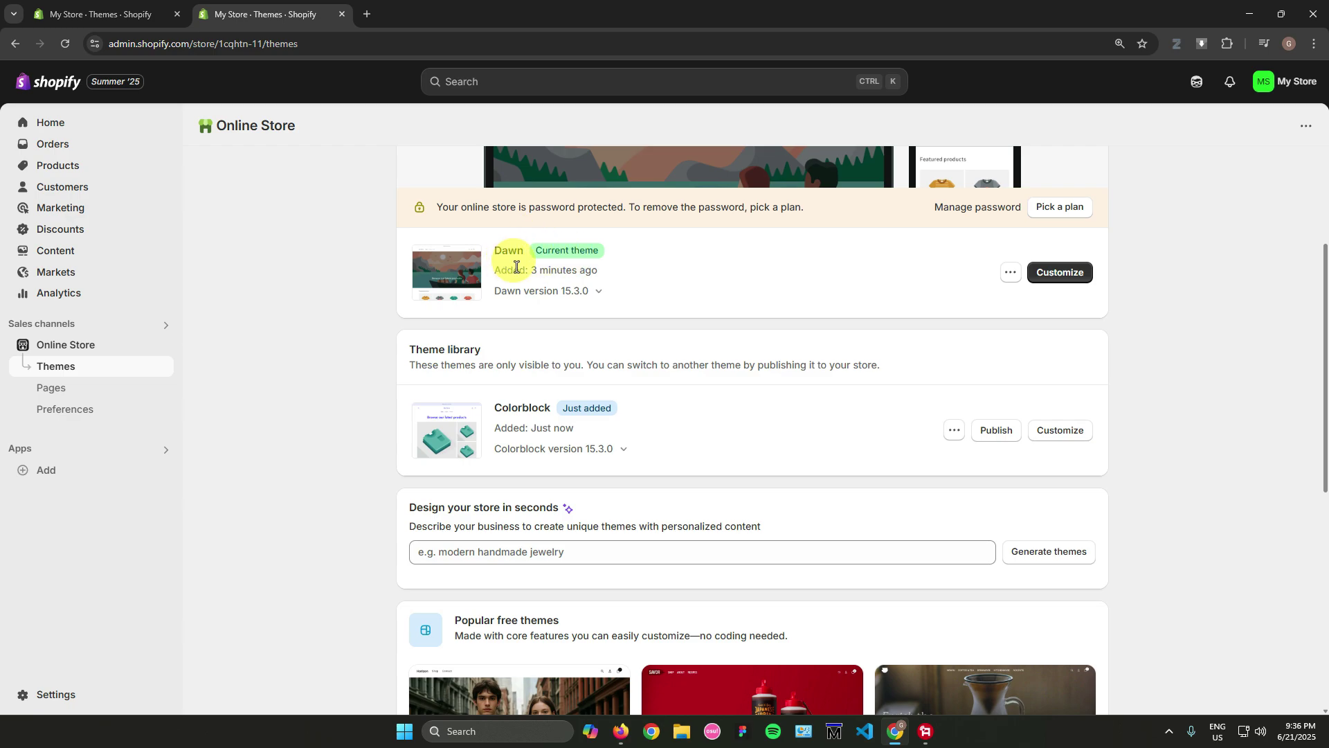
{"action": "scroll", "coordinate": [626, 277], "scroll_direction": "up", "scroll_amount": 1}
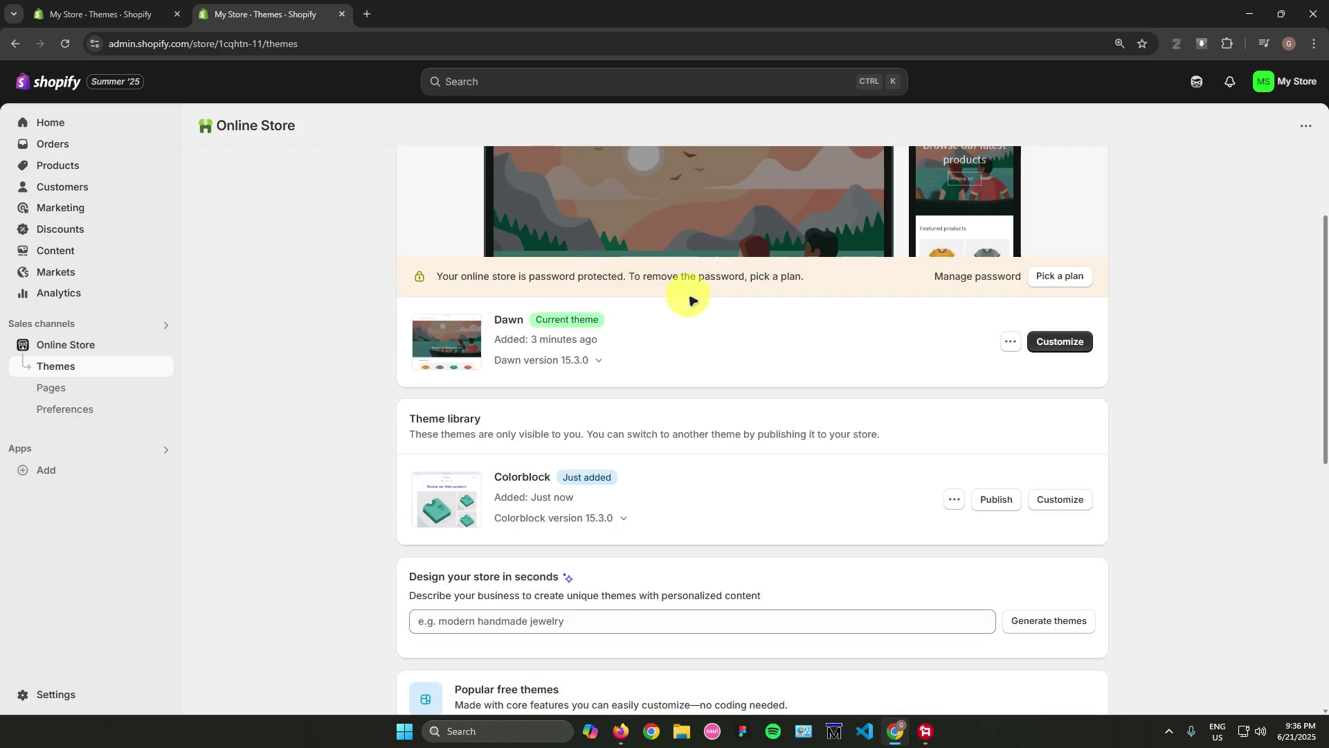
{"action": "left_click", "coordinate": [997, 498]}
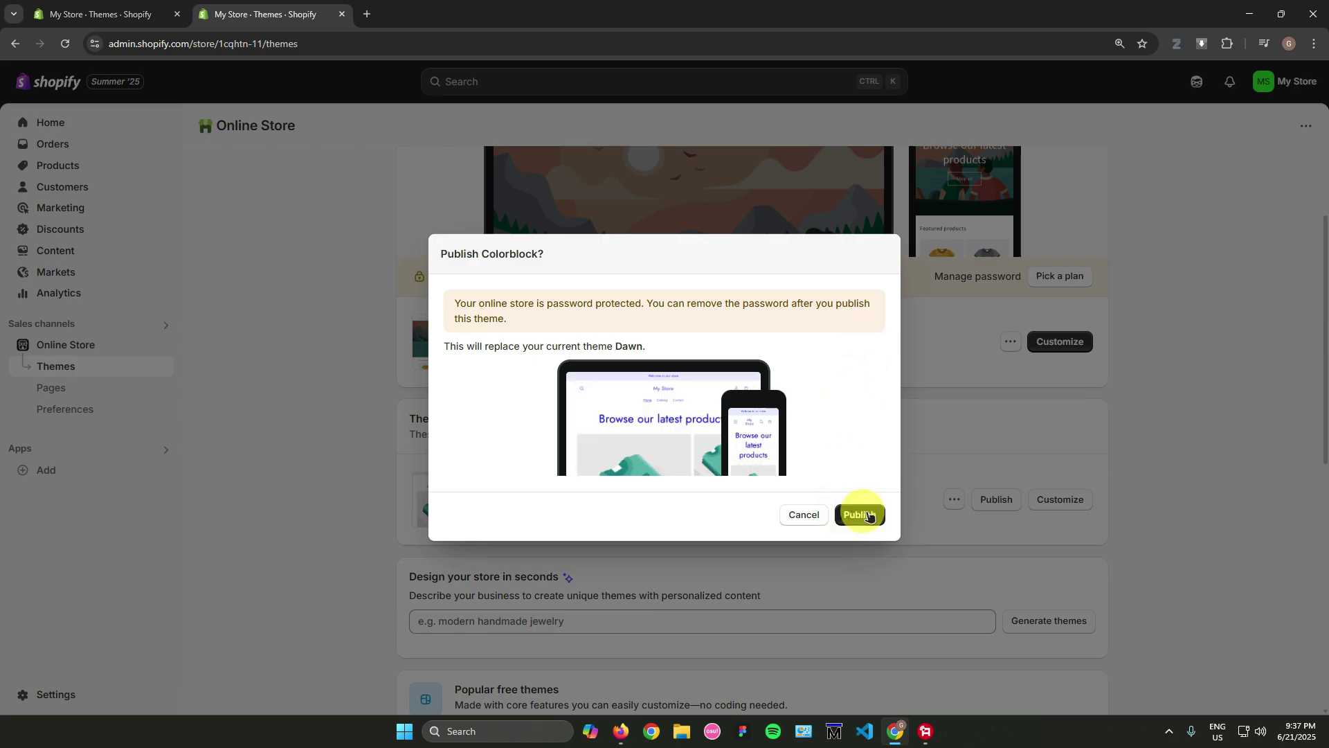
{"action": "left_click", "coordinate": [868, 514]}
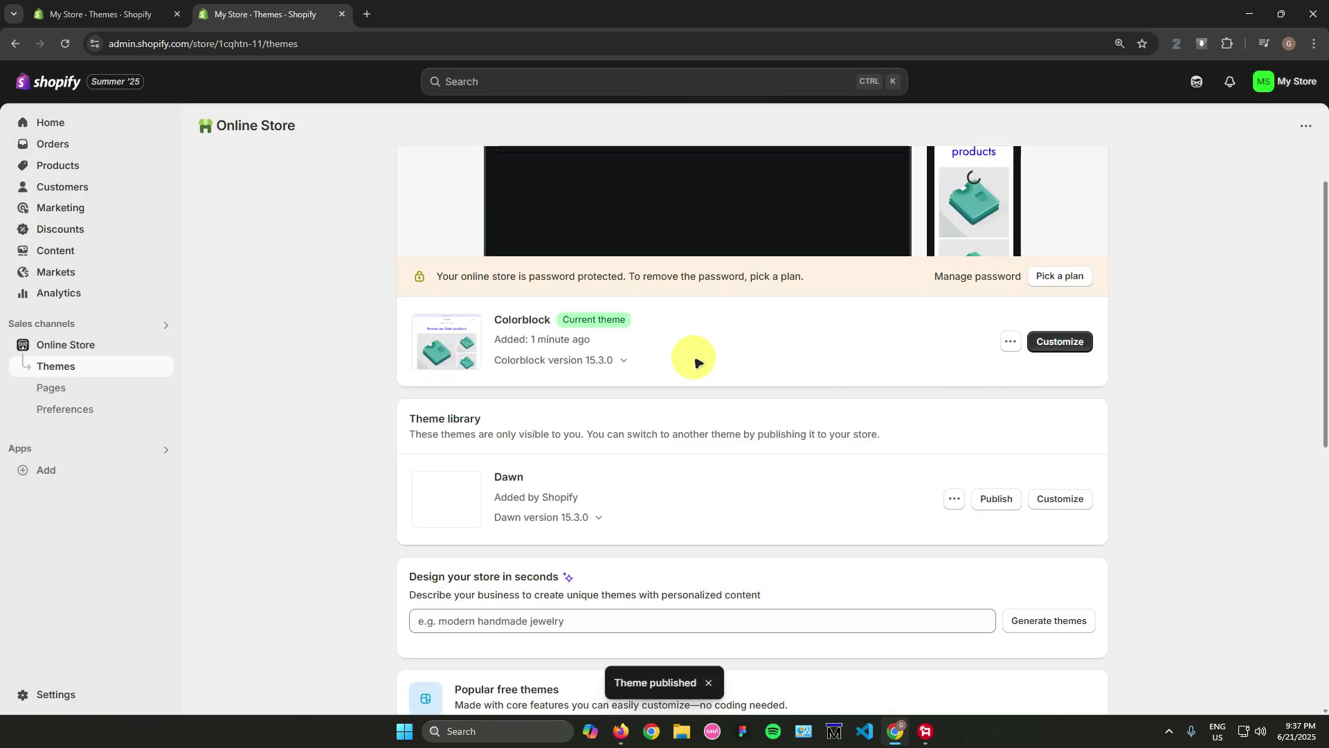
Open the Colorblock theme for customization and look through its home page sections.
{"action": "scroll", "coordinate": [547, 335], "scroll_direction": "up", "scroll_amount": 2}
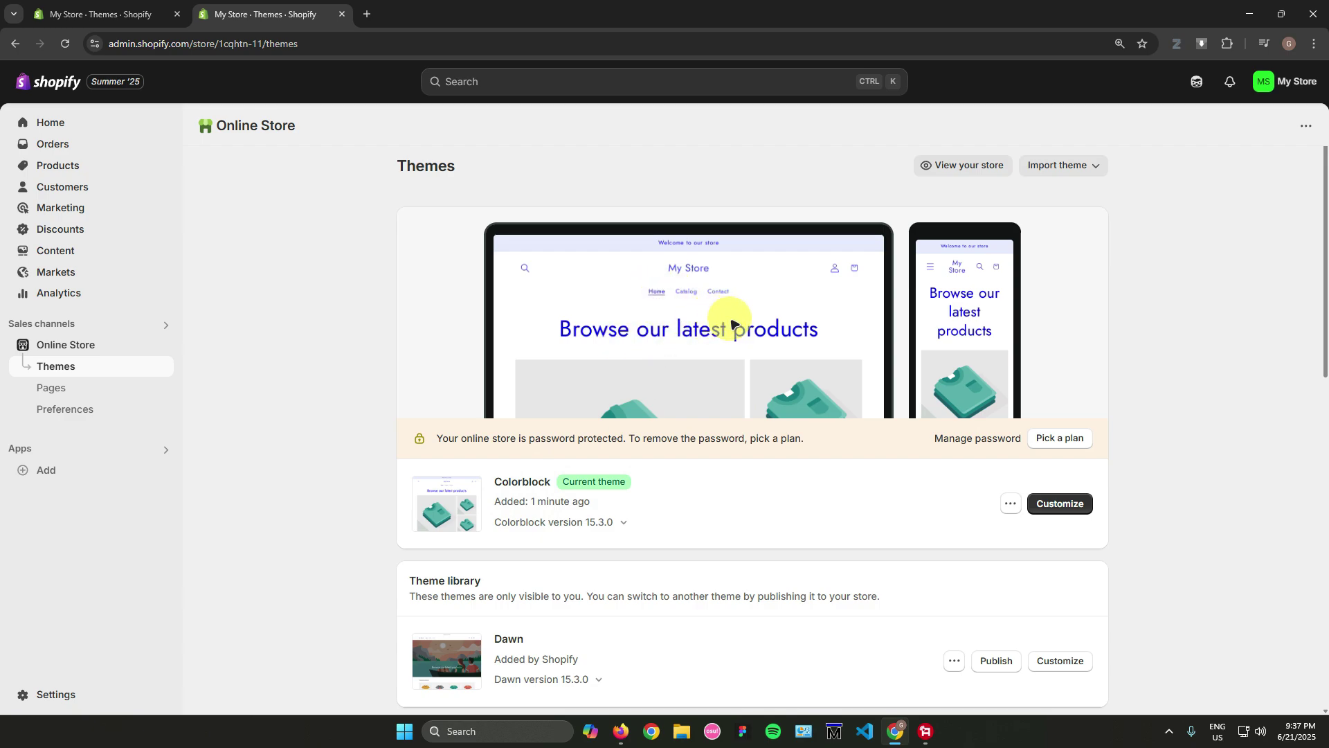
{"action": "scroll", "coordinate": [782, 332], "scroll_direction": "down", "scroll_amount": 3}
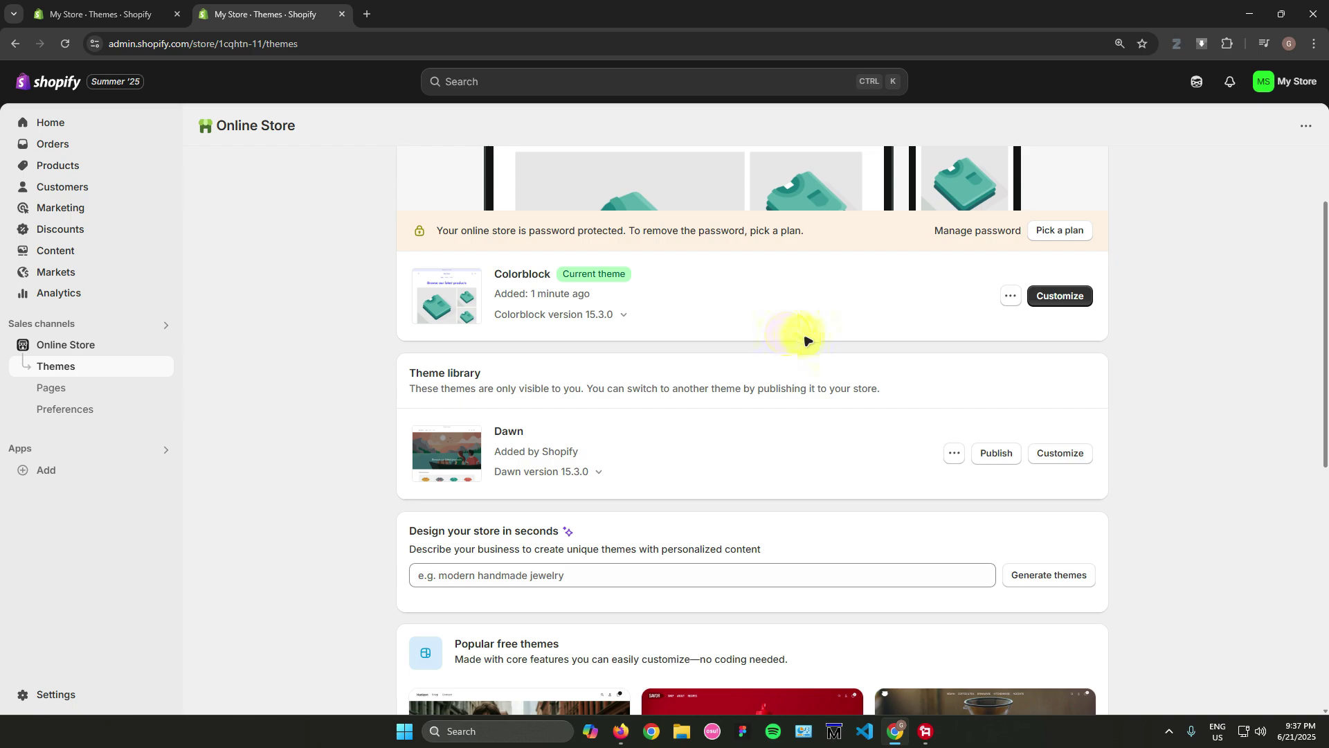
{"action": "scroll", "coordinate": [807, 339], "scroll_direction": "up", "scroll_amount": 3}
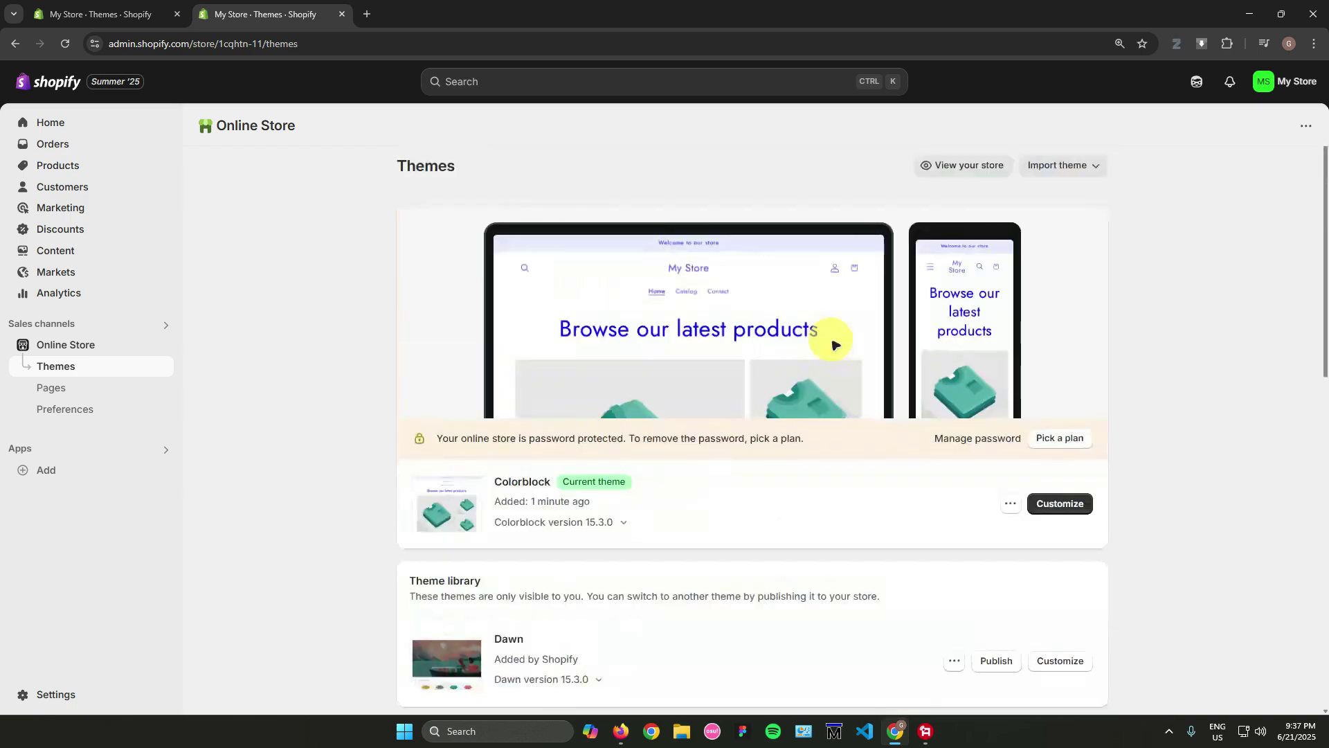
{"action": "left_click", "coordinate": [1064, 505]}
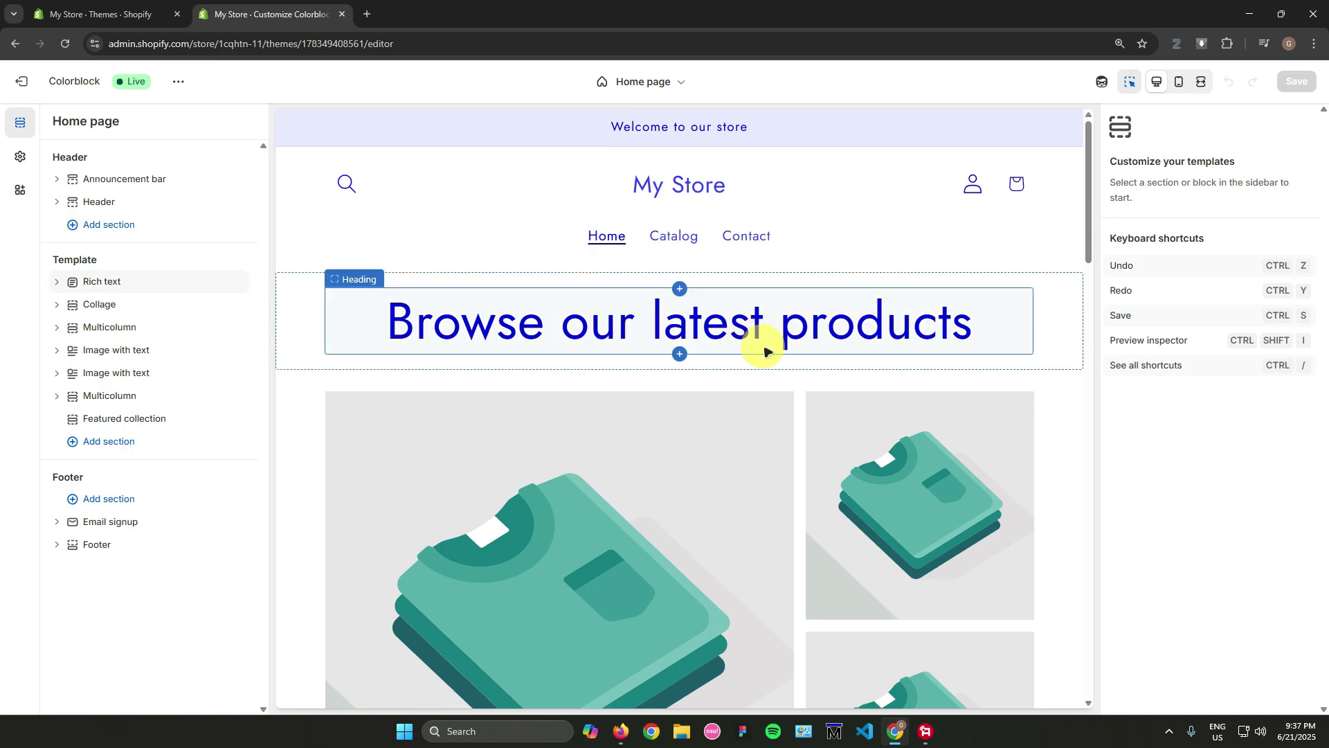
{"action": "scroll", "coordinate": [740, 360], "scroll_direction": "down", "scroll_amount": 9}
{"action": "scroll", "coordinate": [696, 377], "scroll_direction": "up", "scroll_amount": 9}
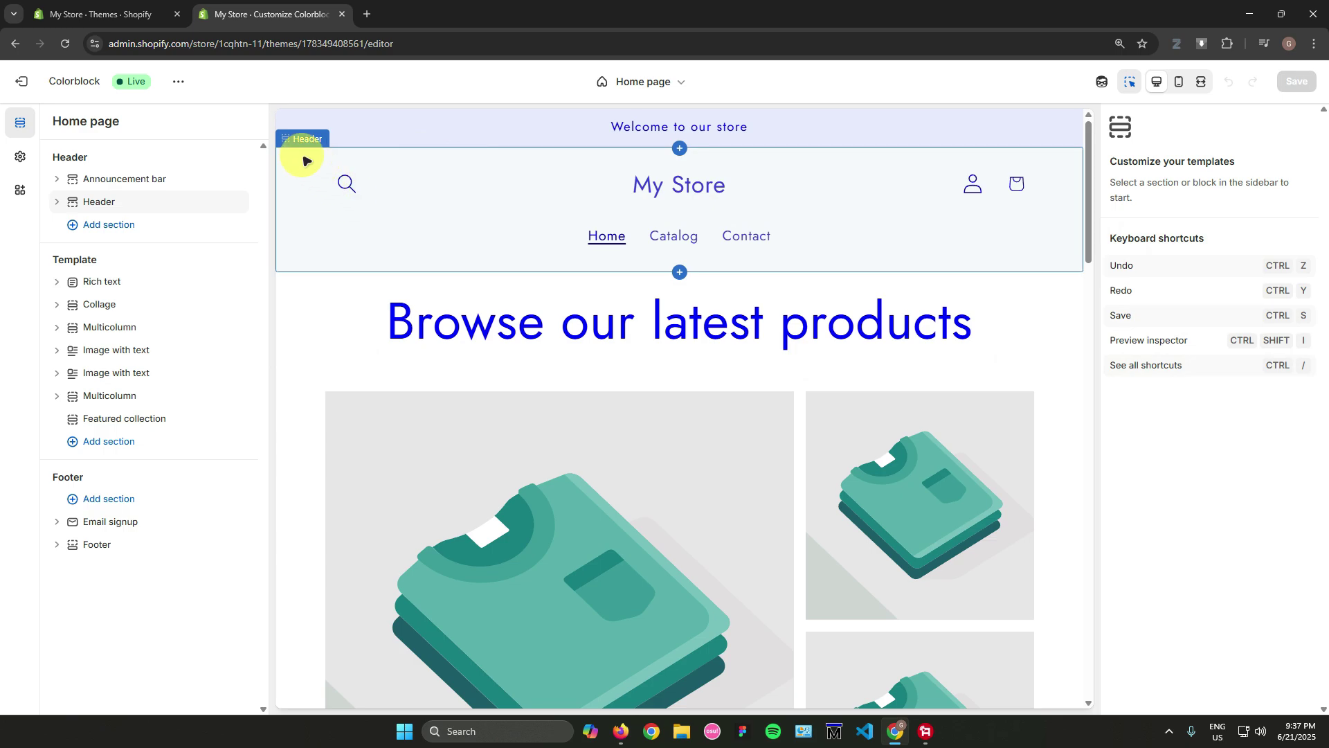
{"action": "scroll", "coordinate": [720, 346], "scroll_direction": "down", "scroll_amount": 3}
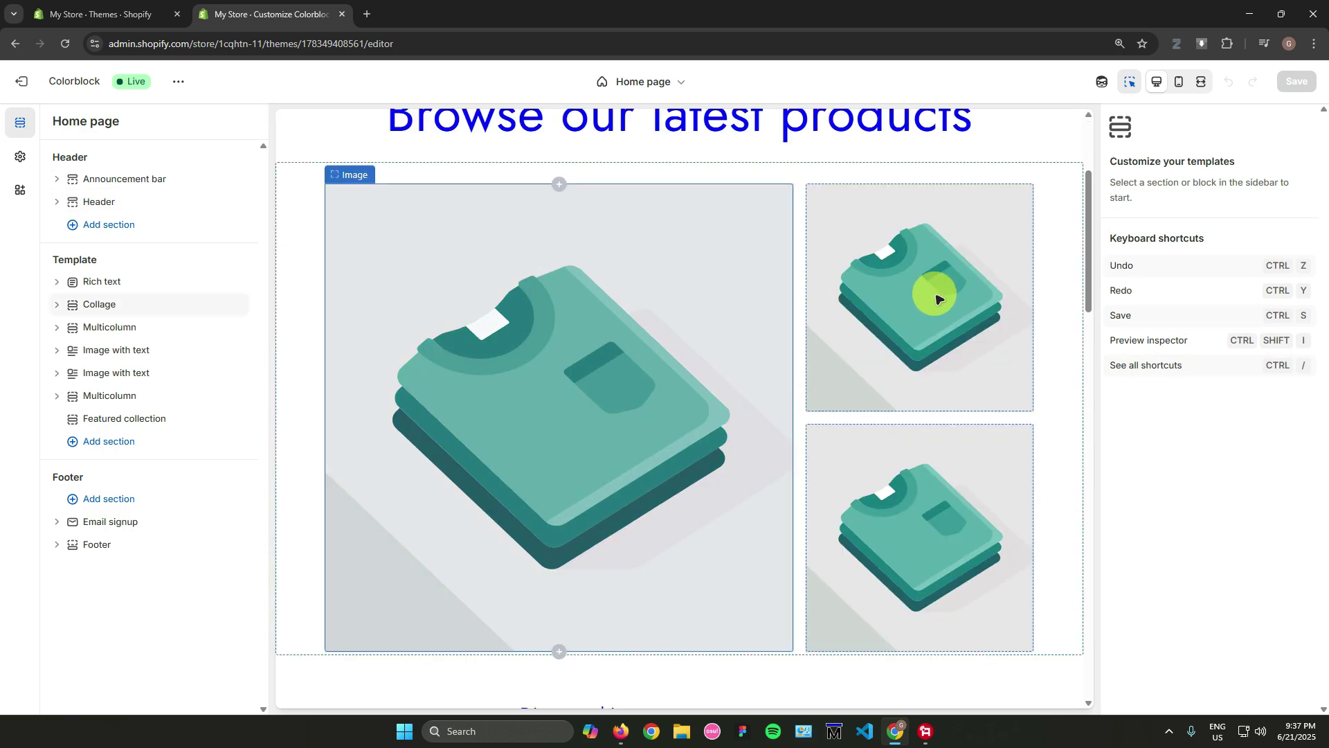
{"action": "scroll", "coordinate": [928, 290], "scroll_direction": "down", "scroll_amount": 5}
{"action": "scroll", "coordinate": [858, 299], "scroll_direction": "down", "scroll_amount": 5}
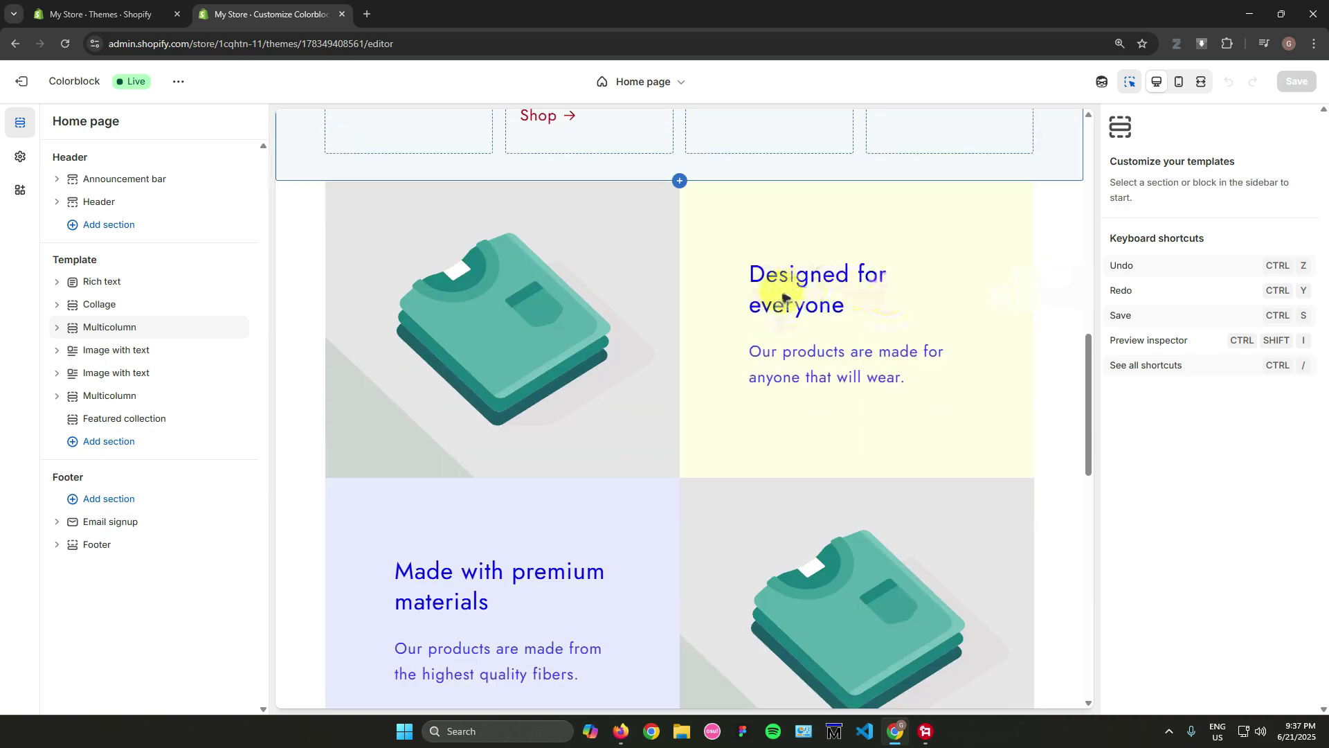
{"action": "scroll", "coordinate": [831, 305], "scroll_direction": "down", "scroll_amount": 5}
{"action": "scroll", "coordinate": [380, 202], "scroll_direction": "up", "scroll_amount": 20}
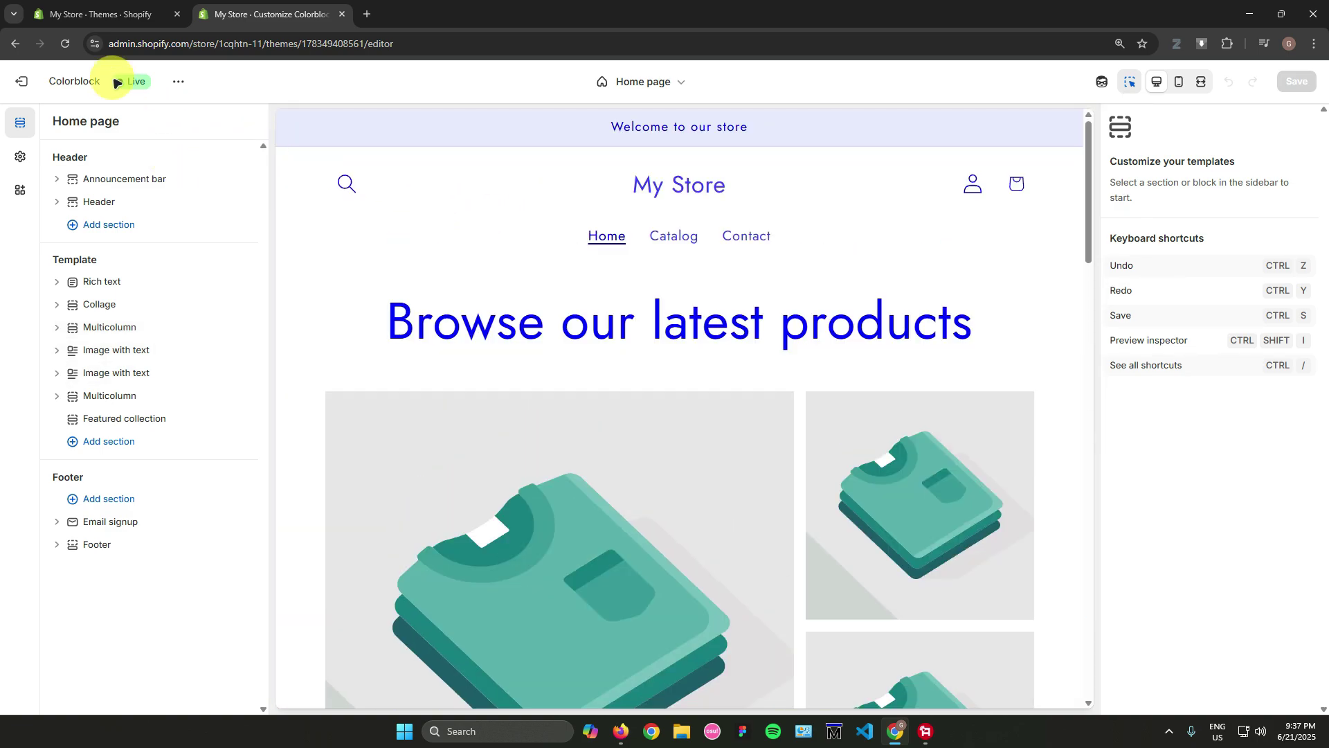
Return to the store admin and start a new product titled "Product 1".
{"action": "key", "text": "ctrl+shift+Tab"}
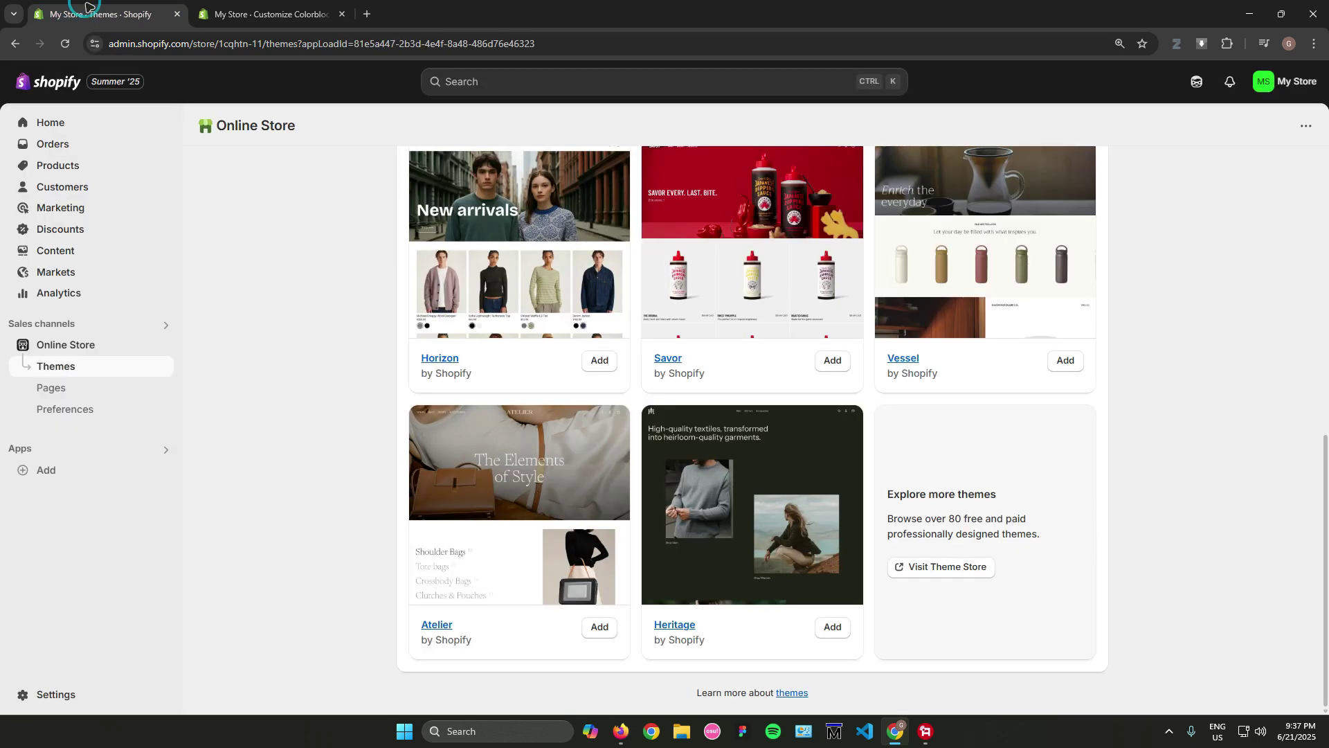
{"action": "left_click", "coordinate": [99, 168]}
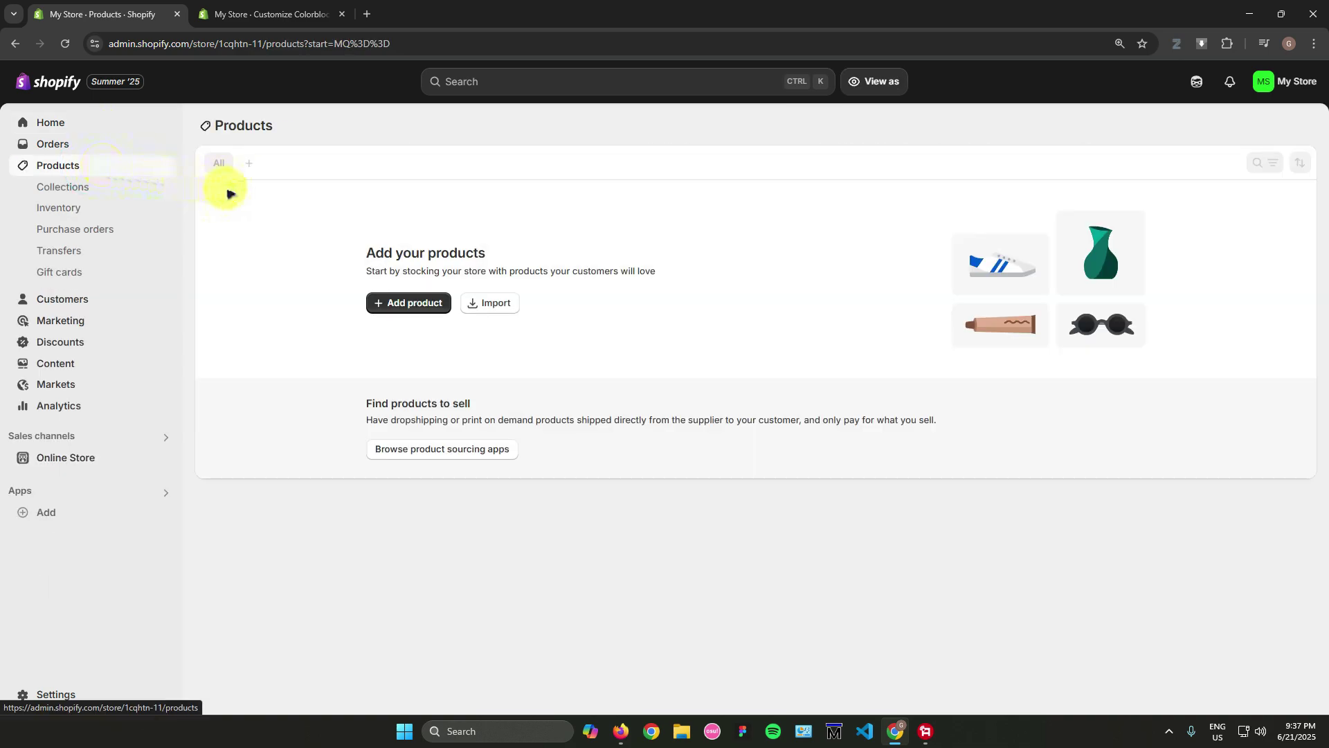
{"action": "left_click", "coordinate": [414, 302]}
{"action": "left_click", "coordinate": [449, 183]}
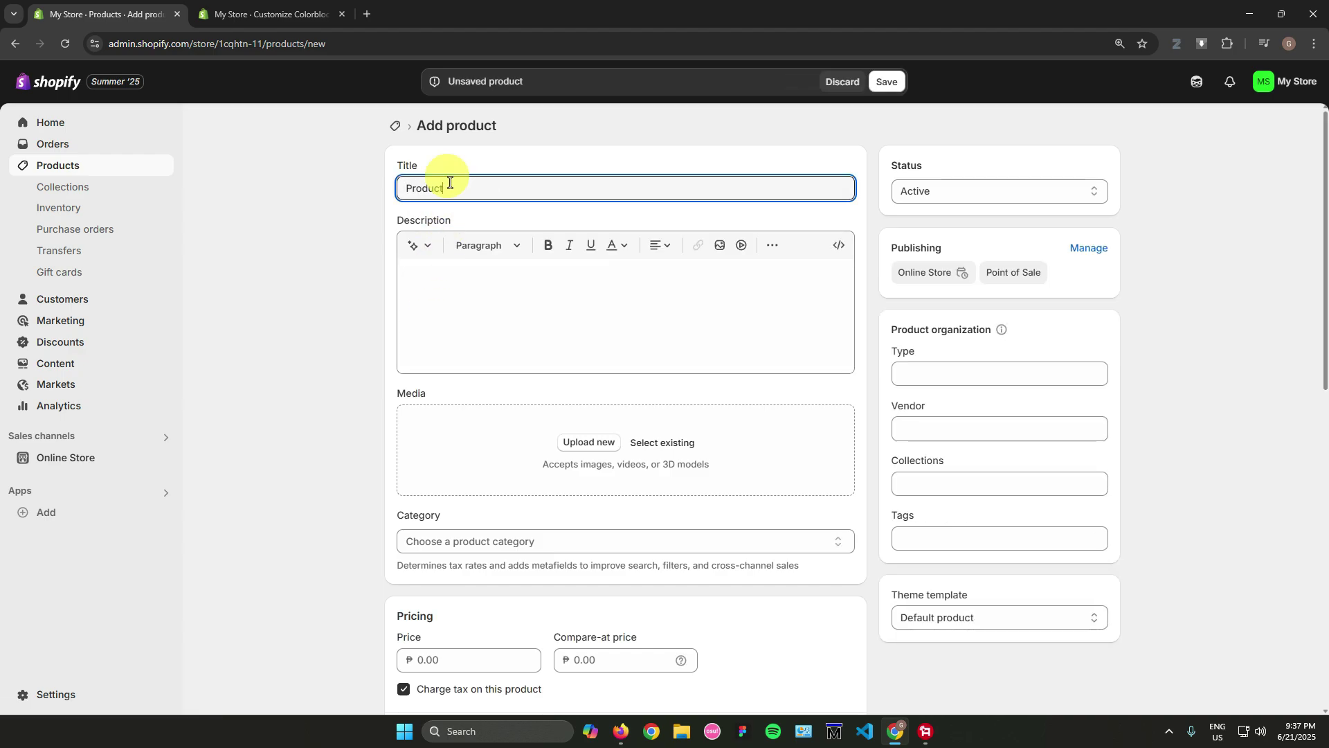
{"action": "type", "text": "Product 1"}
Examine the new product's media, category, pricing, inventory and shipping fields.
{"action": "scroll", "coordinate": [653, 405], "scroll_direction": "down", "scroll_amount": 6}
{"action": "scroll", "coordinate": [664, 405], "scroll_direction": "up", "scroll_amount": 6}
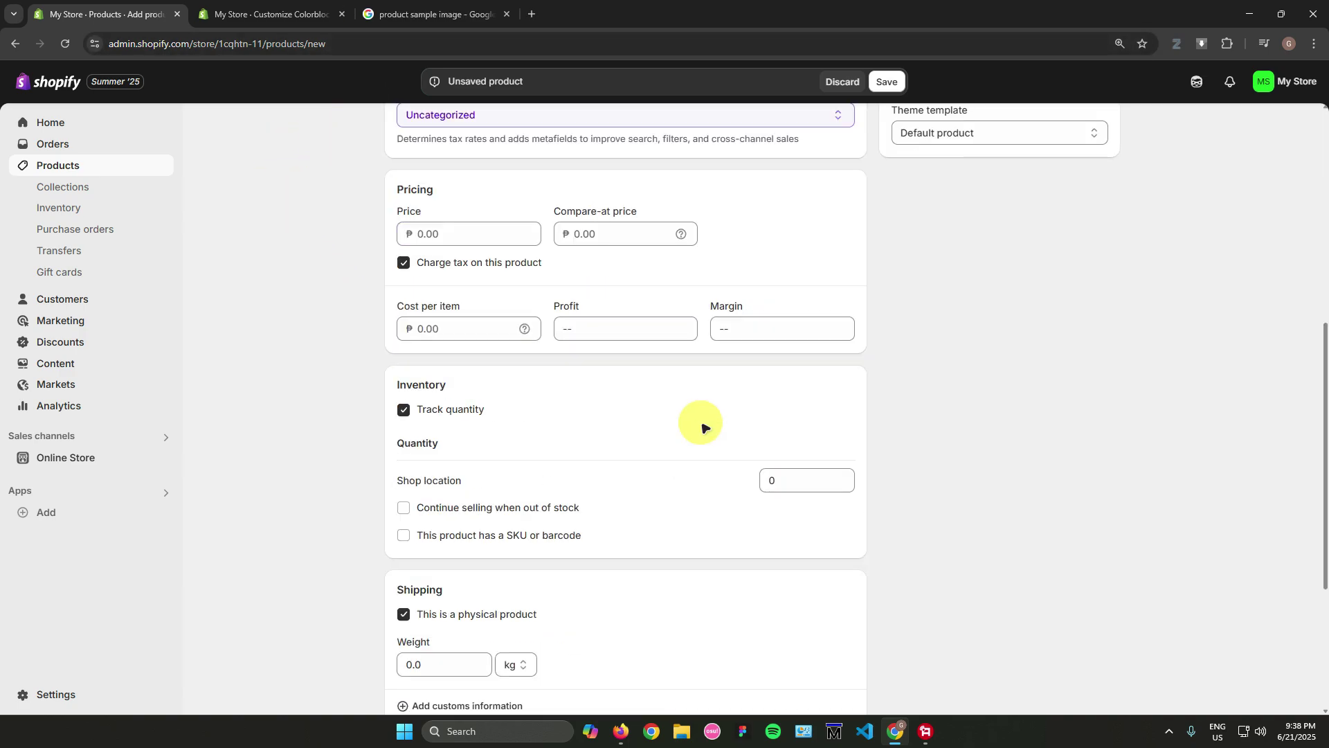
{"action": "scroll", "coordinate": [700, 425], "scroll_direction": "down", "scroll_amount": 4}
{"action": "scroll", "coordinate": [696, 425], "scroll_direction": "up", "scroll_amount": 8}
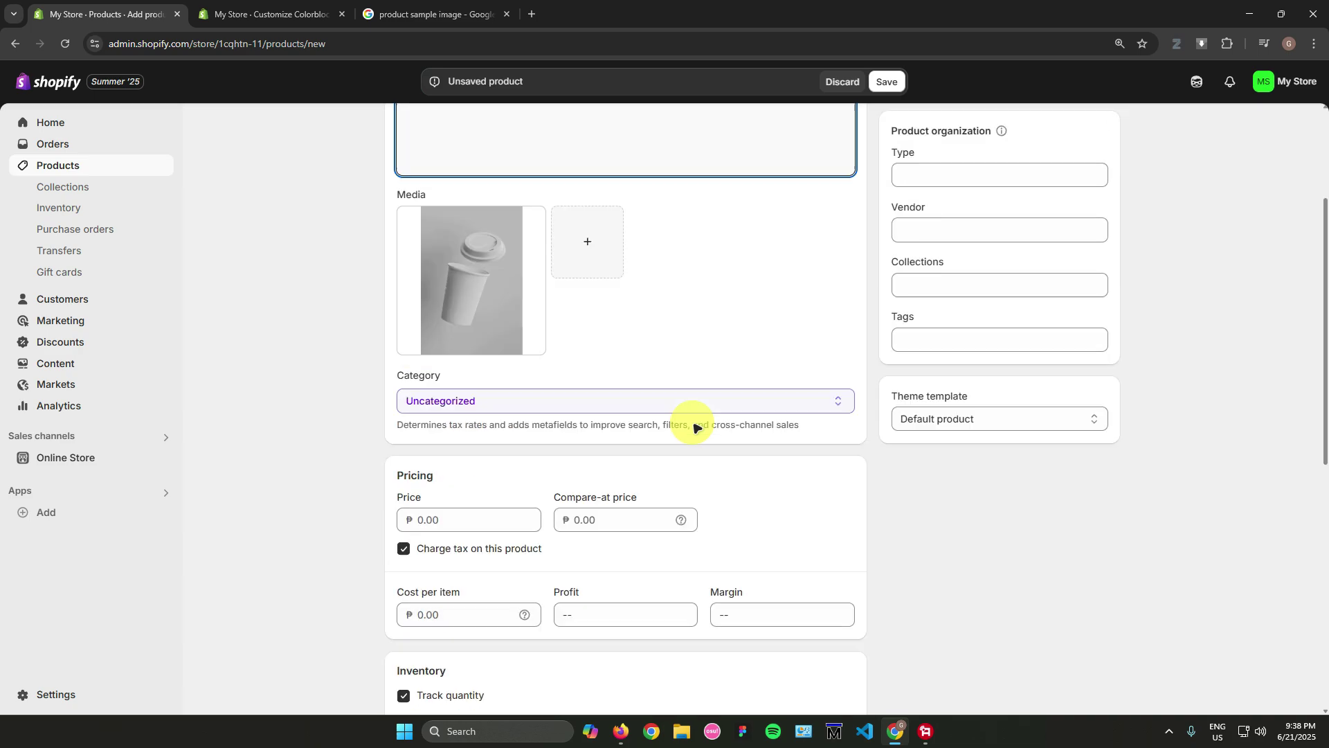
{"action": "scroll", "coordinate": [641, 354], "scroll_direction": "up", "scroll_amount": 3}
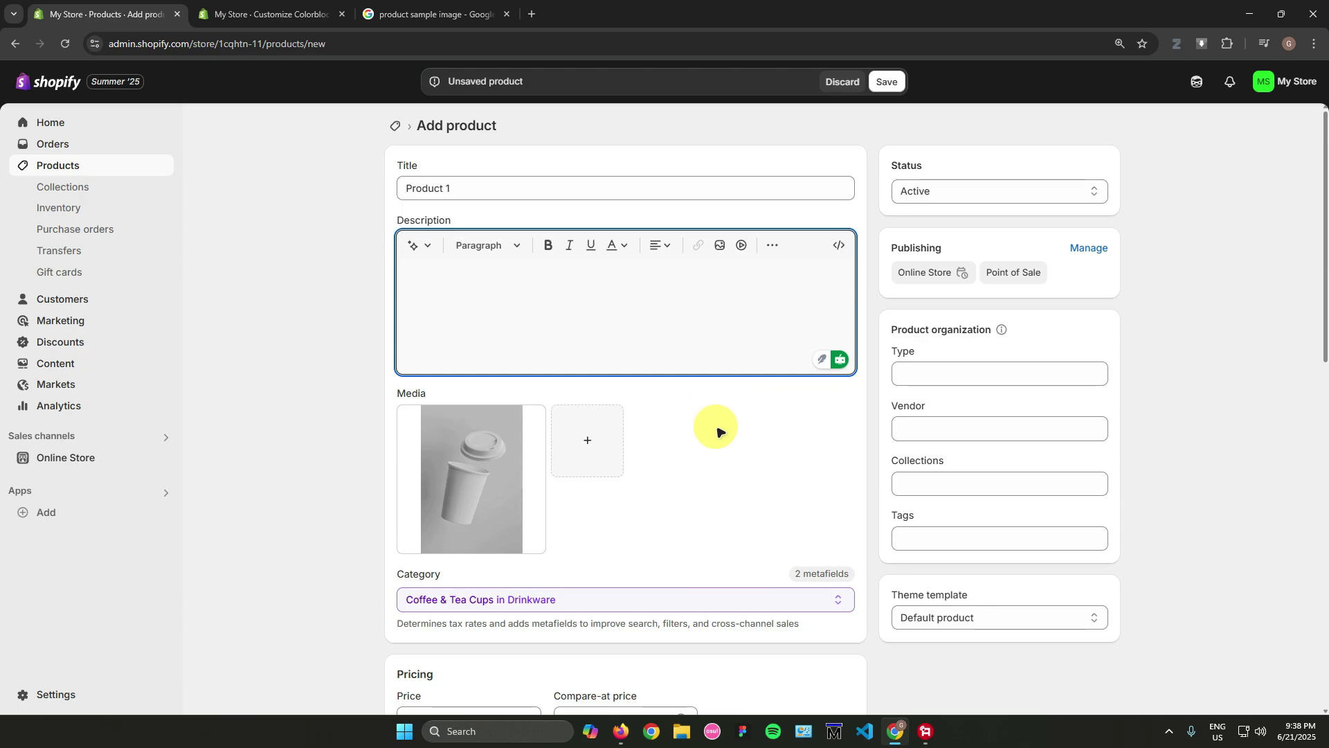
{"action": "scroll", "coordinate": [699, 426], "scroll_direction": "down", "scroll_amount": 12}
{"action": "scroll", "coordinate": [713, 432], "scroll_direction": "up", "scroll_amount": 9}
{"action": "scroll", "coordinate": [706, 436], "scroll_direction": "up", "scroll_amount": 3}
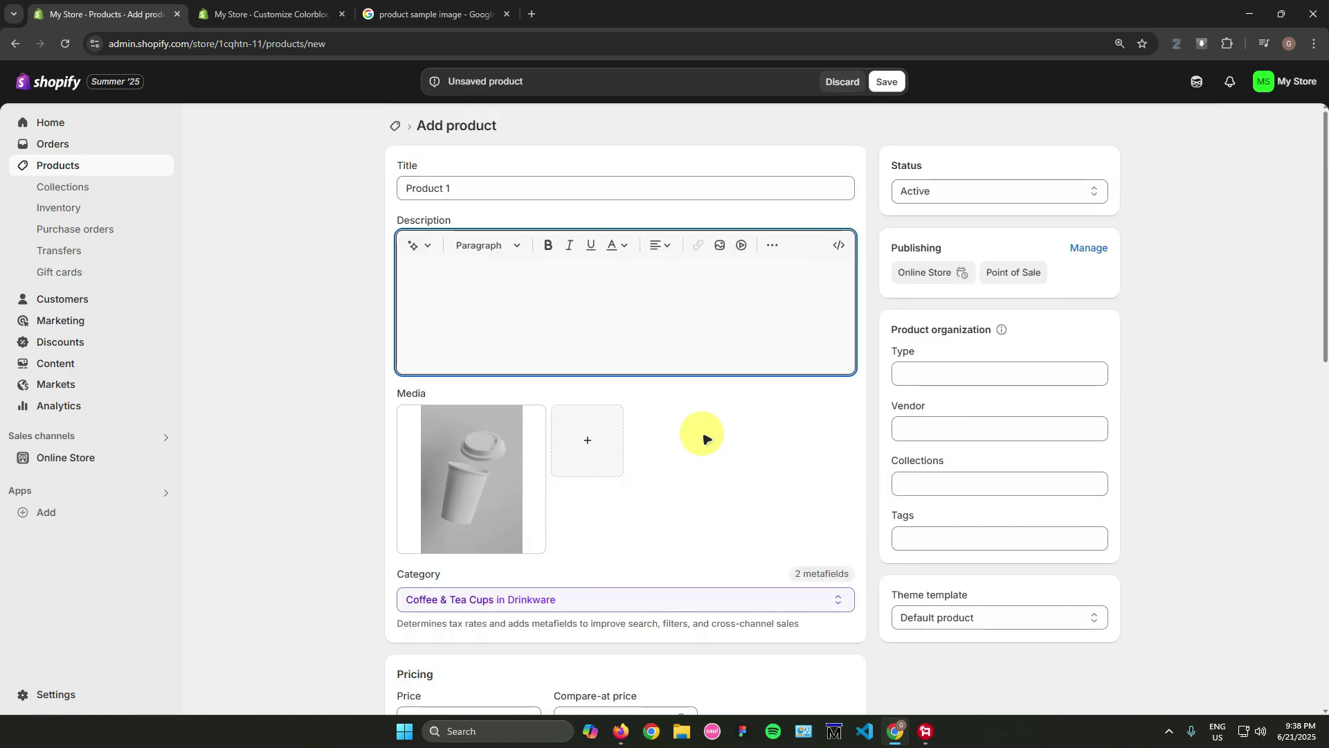
Review the remaining fields of the new product "Product 1" and save it.
{"action": "scroll", "coordinate": [706, 440], "scroll_direction": "down", "scroll_amount": 12}
{"action": "scroll", "coordinate": [667, 404], "scroll_direction": "up", "scroll_amount": 12}
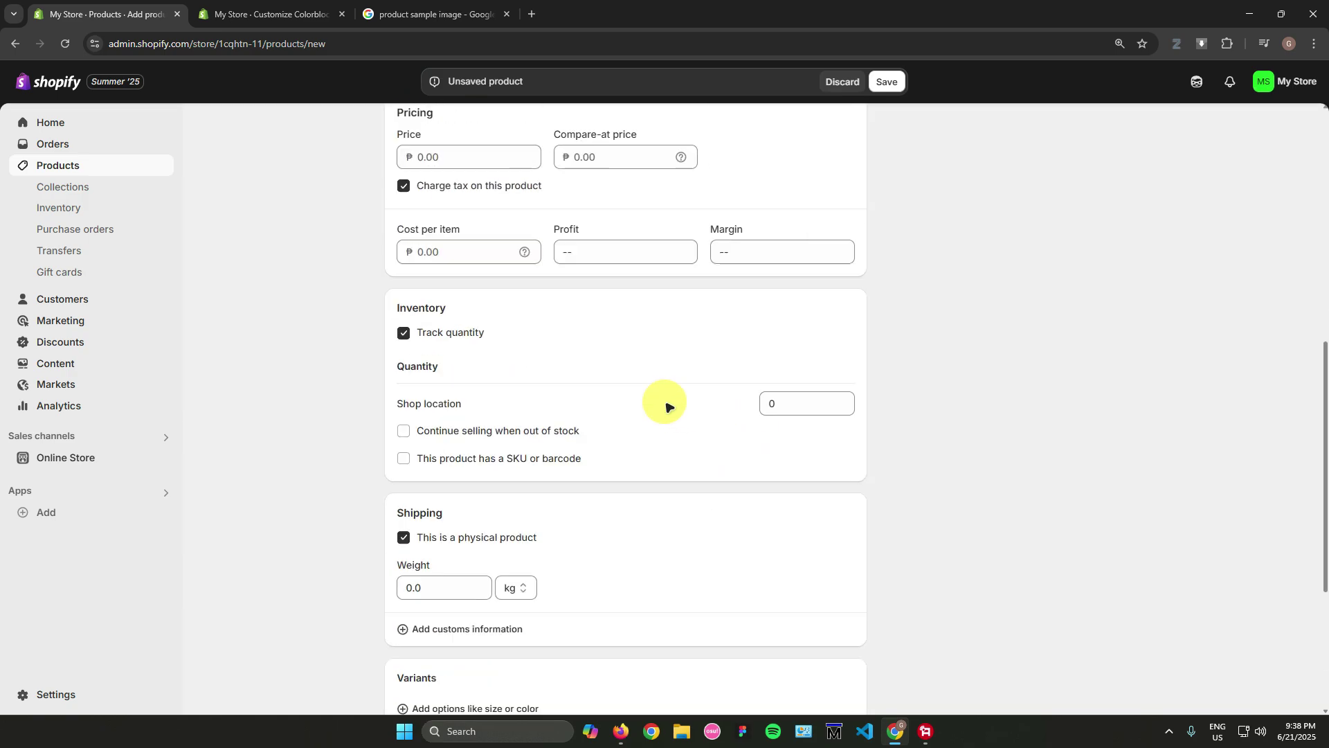
{"action": "left_click", "coordinate": [889, 83]}
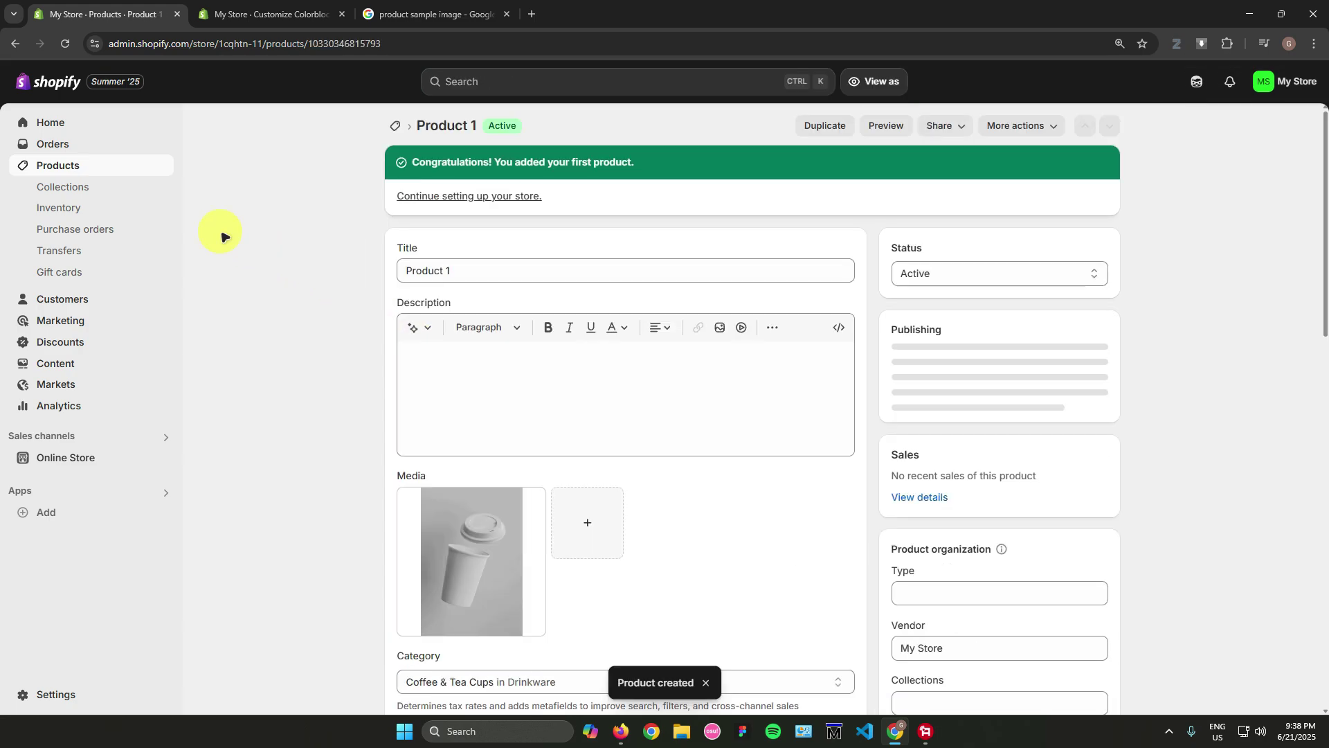
Add a second product titled "Product 2" with the cup-and-saucer image as its media, and save it.
{"action": "left_click", "coordinate": [85, 167]}
{"action": "left_click", "coordinate": [1279, 125]}
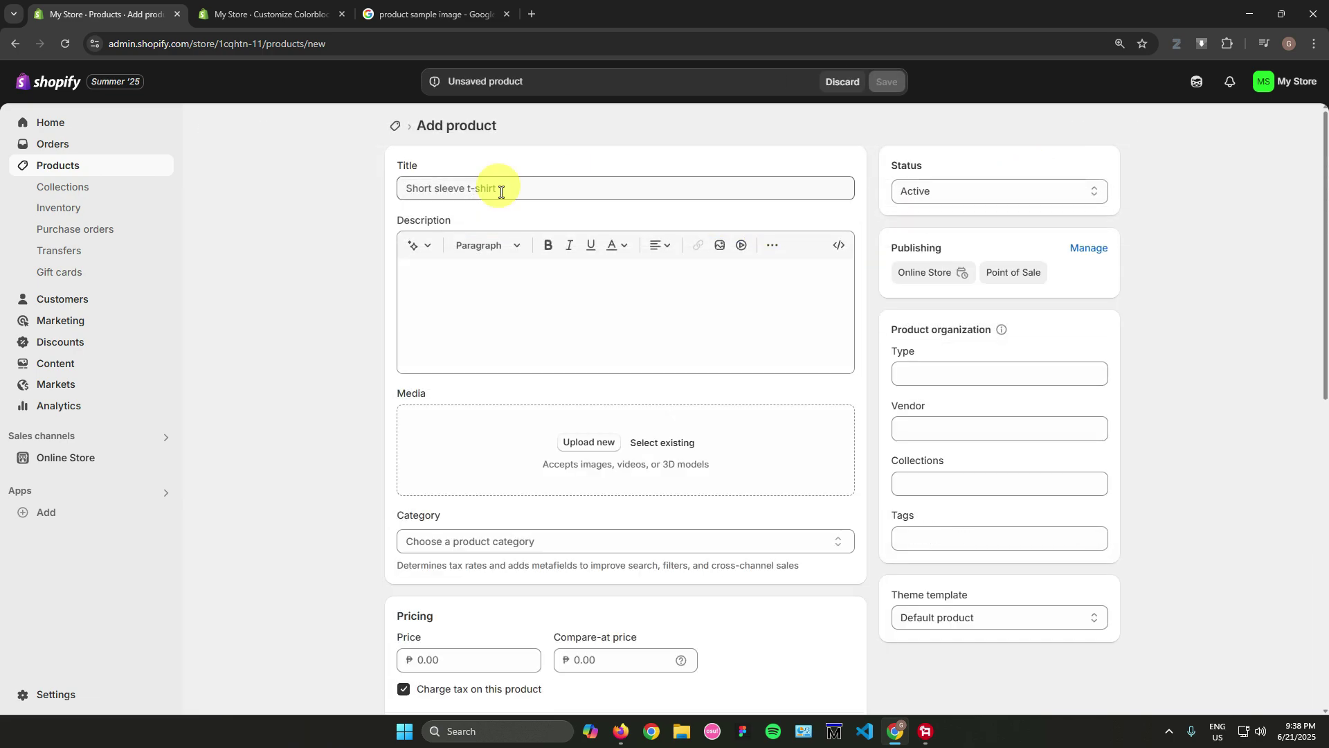
{"action": "left_click", "coordinate": [502, 191]}
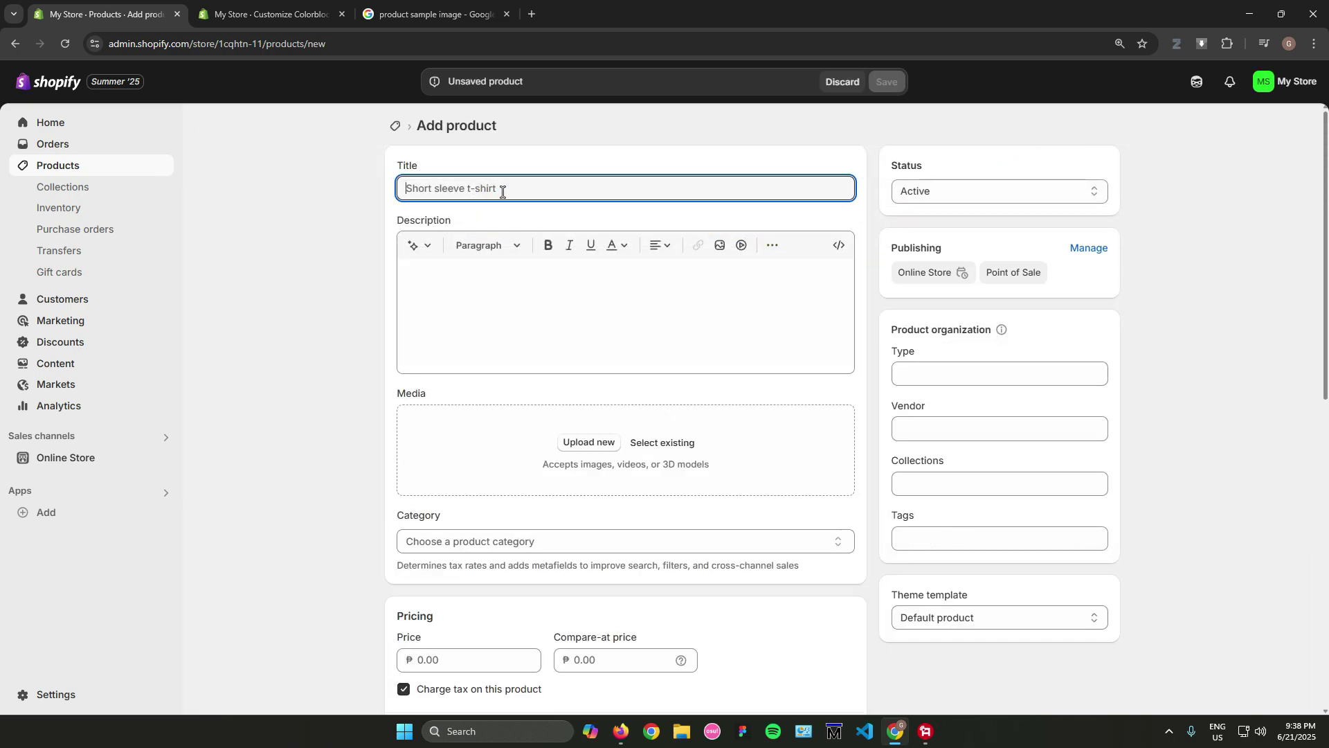
{"action": "type", "text": "Pr"}
{"action": "type", "text": "oduct 2"}
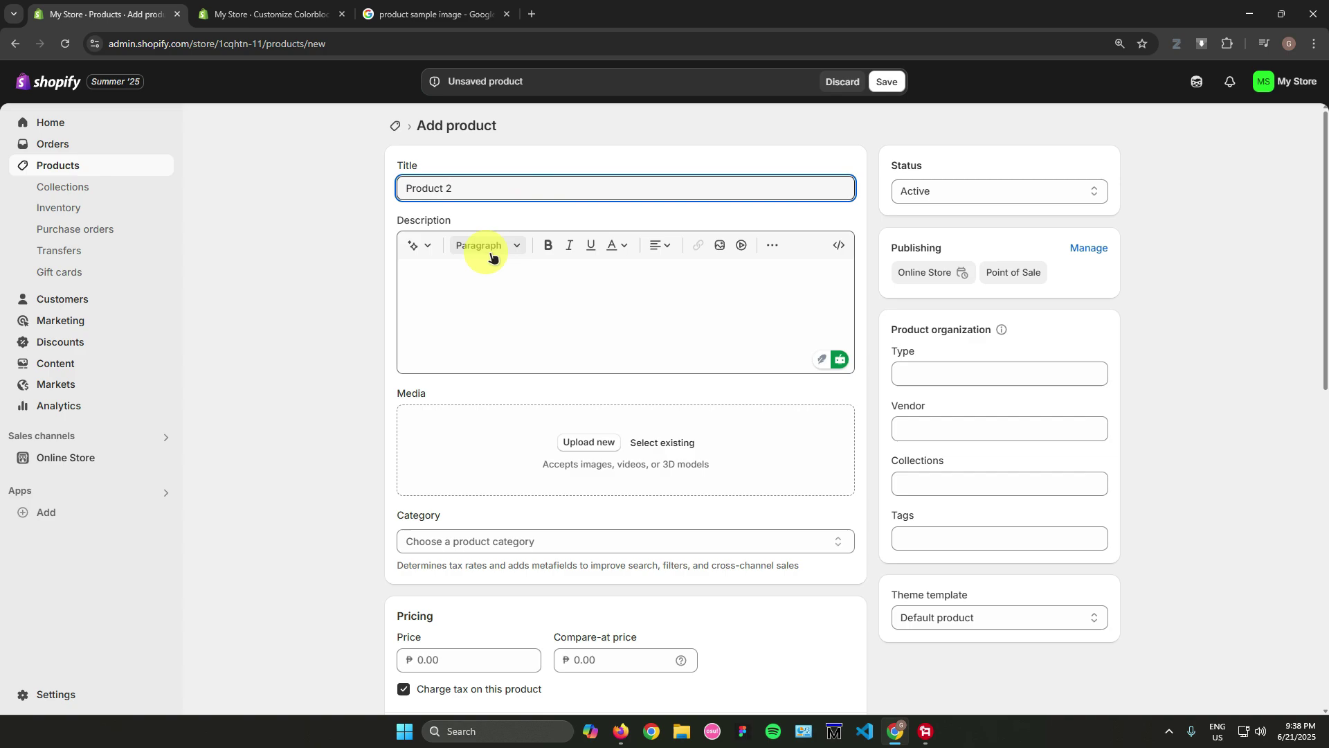
{"action": "left_click", "coordinate": [332, 392]}
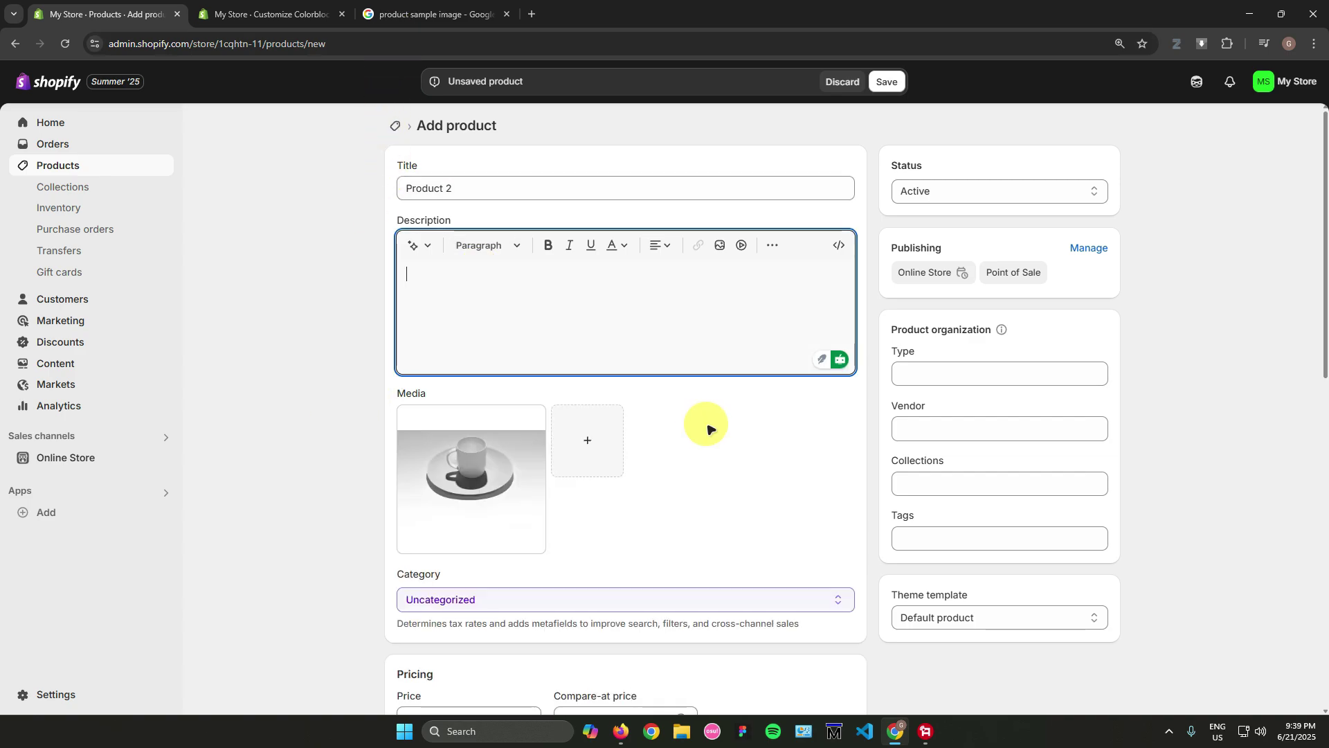
{"action": "scroll", "coordinate": [711, 442], "scroll_direction": "down", "scroll_amount": 2}
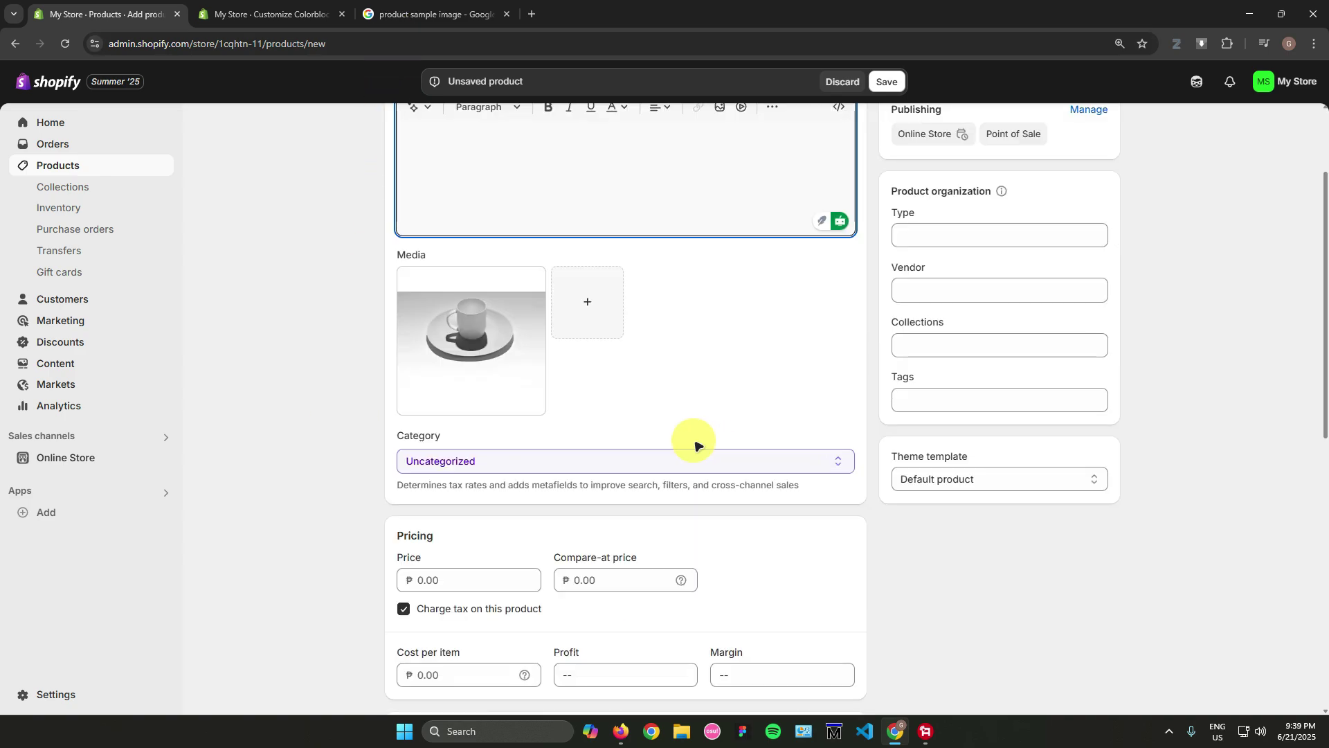
{"action": "scroll", "coordinate": [696, 445], "scroll_direction": "up", "scroll_amount": 2}
{"action": "left_click", "coordinate": [886, 82]}
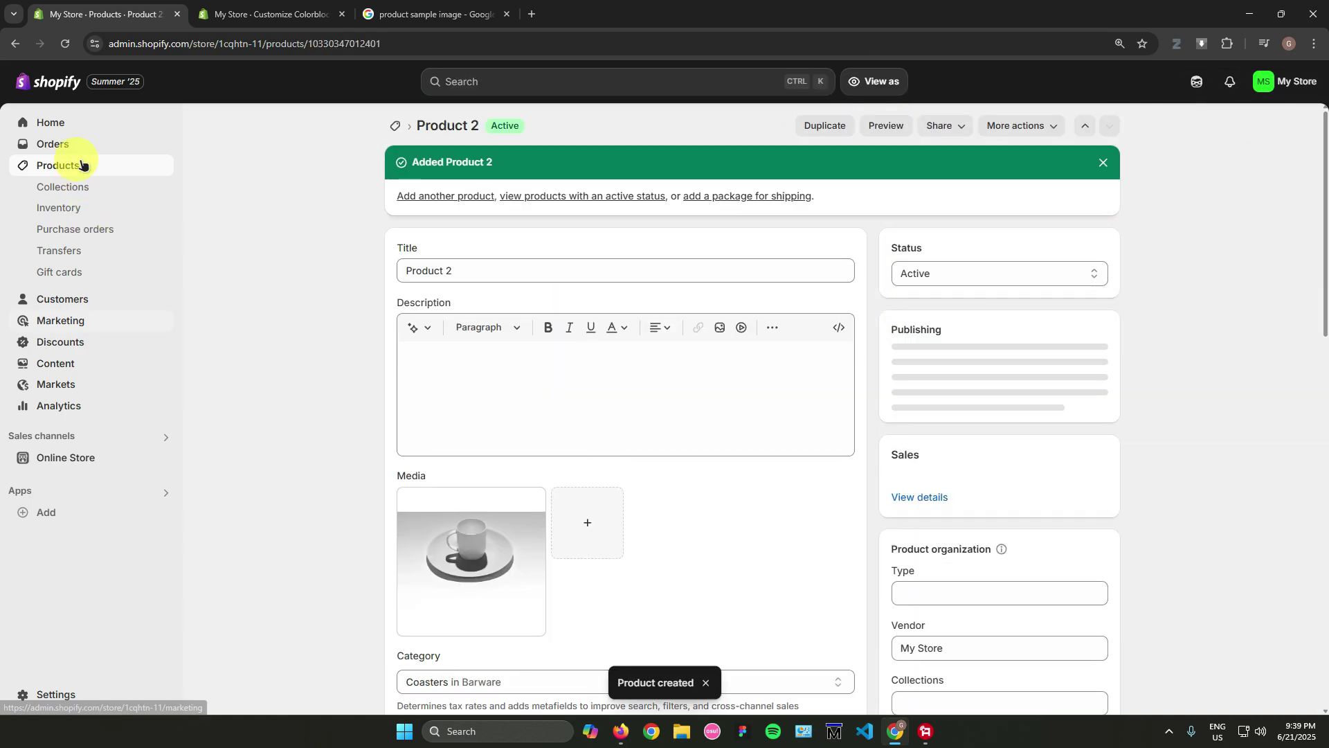
Add a third product titled "Product 3" with the white mug image as its media, and save it.
{"action": "left_click", "coordinate": [81, 164]}
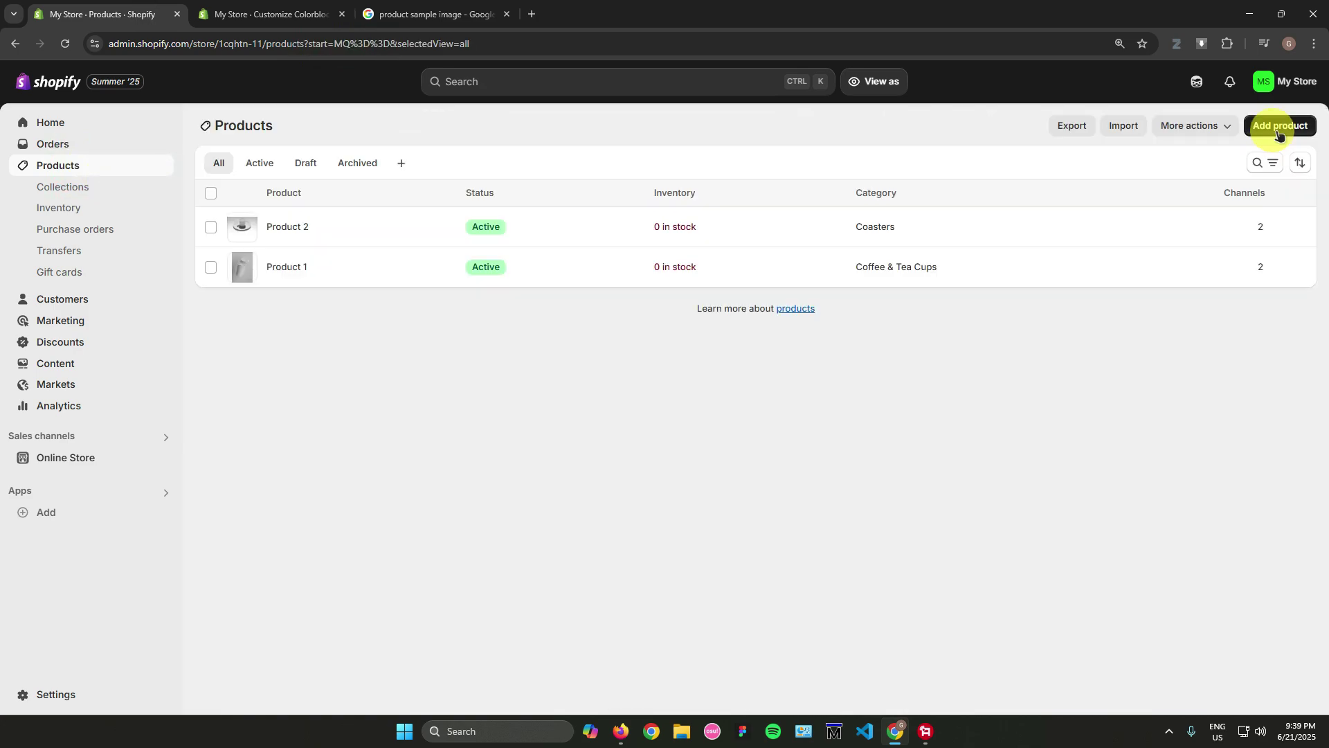
{"action": "left_click", "coordinate": [1278, 125]}
{"action": "type", "text": "Product 3"}
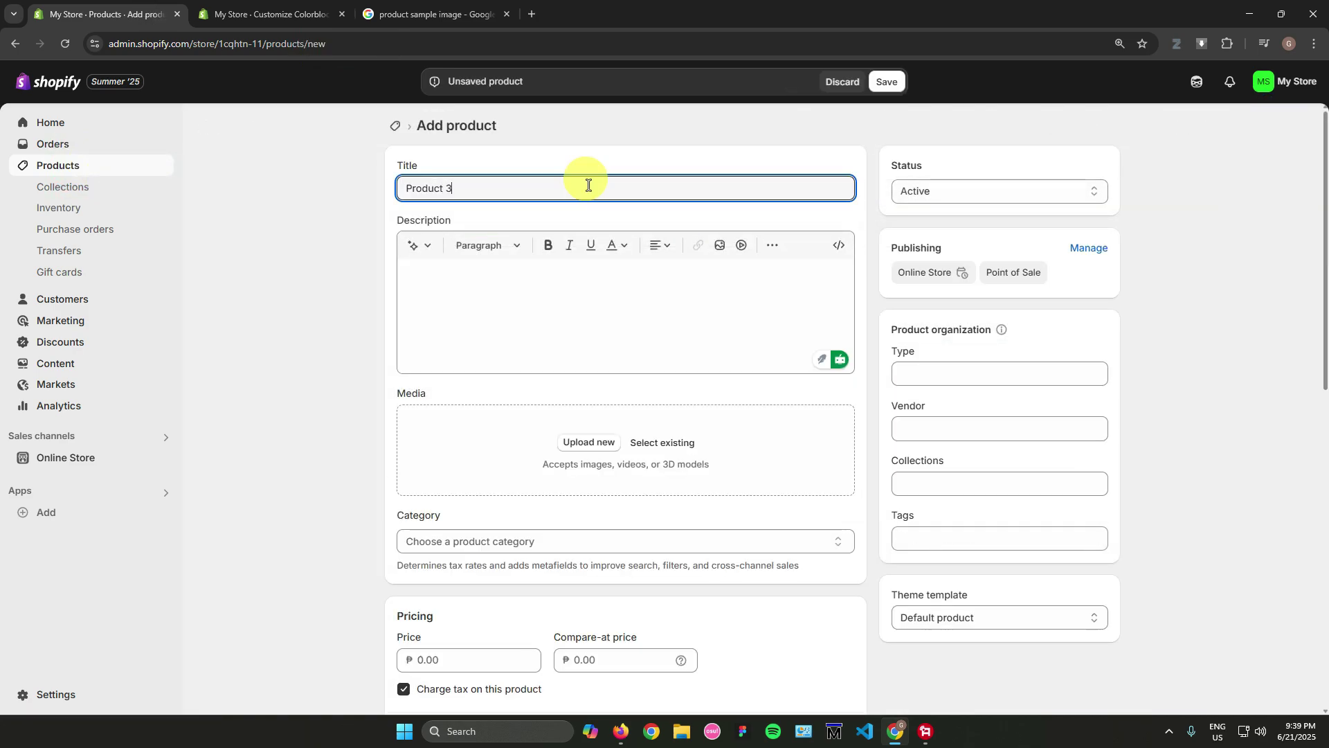
{"action": "left_click", "coordinate": [336, 360]}
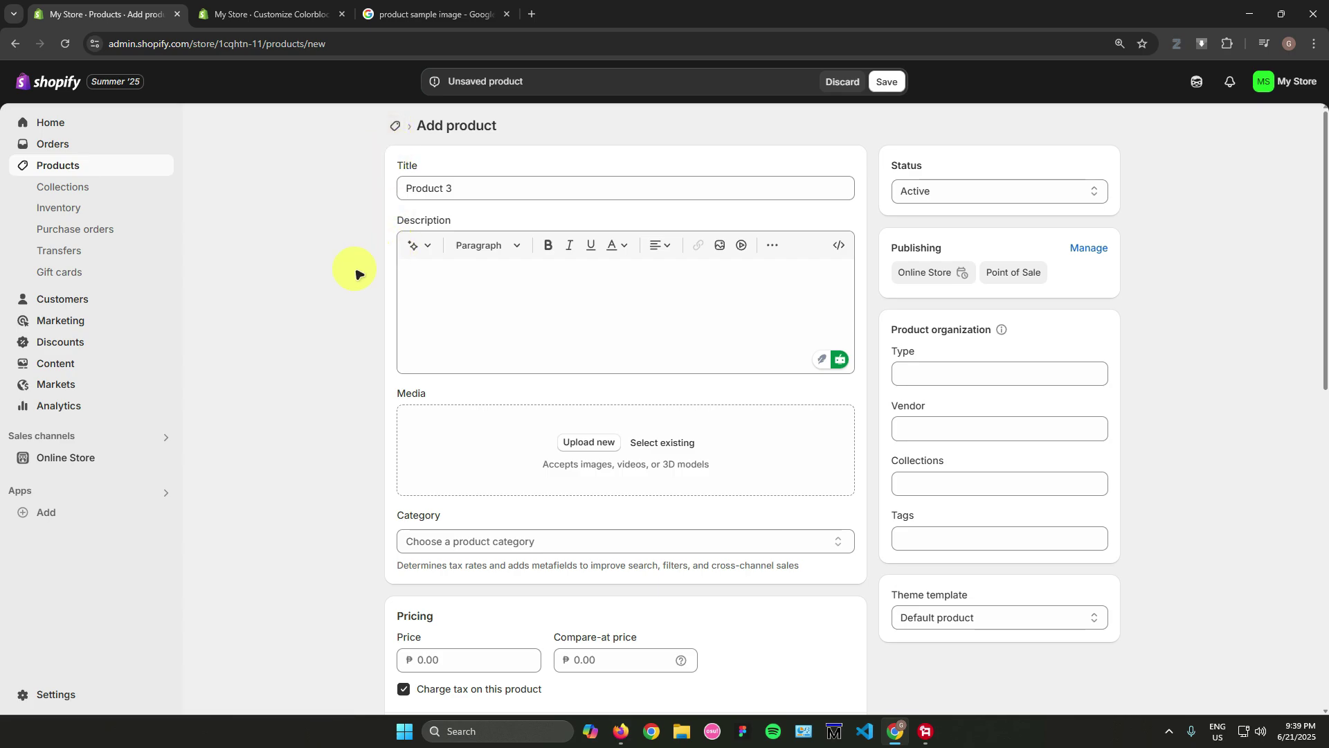
{"action": "left_click", "coordinate": [436, 15]}
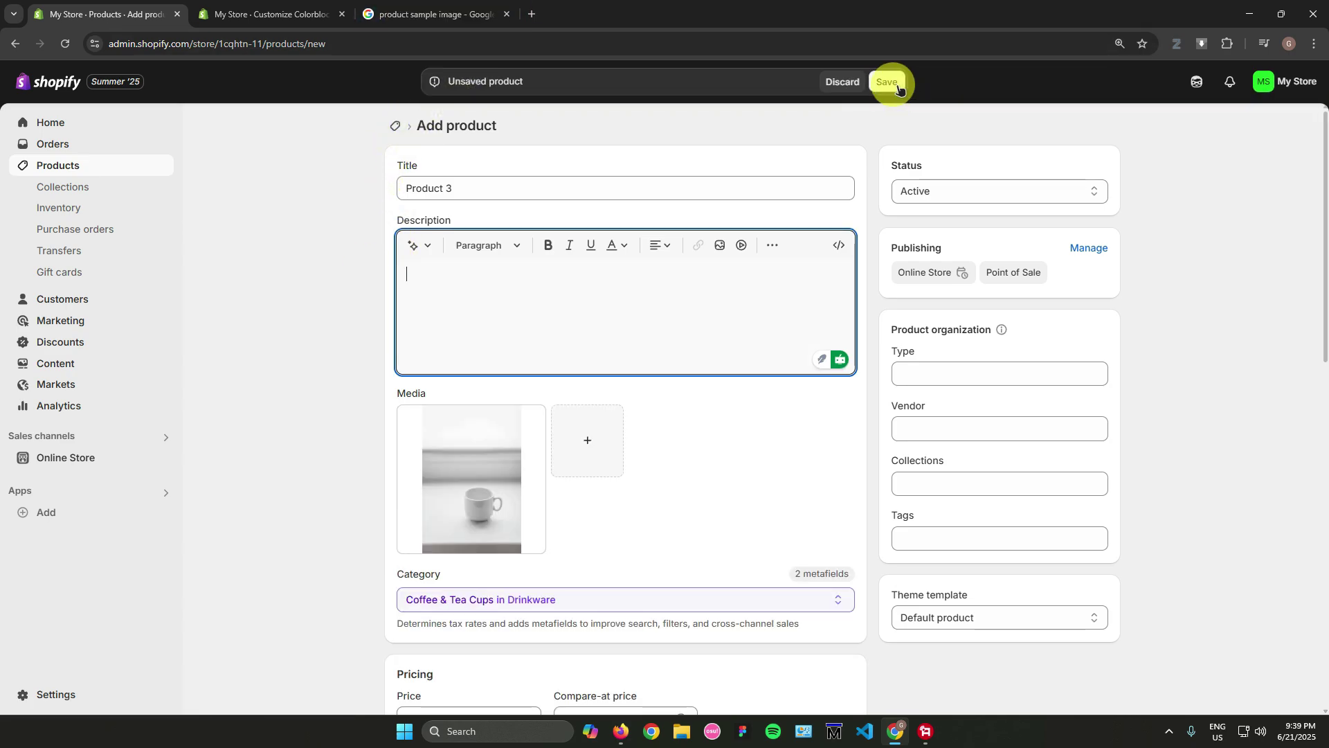
{"action": "left_click", "coordinate": [893, 83]}
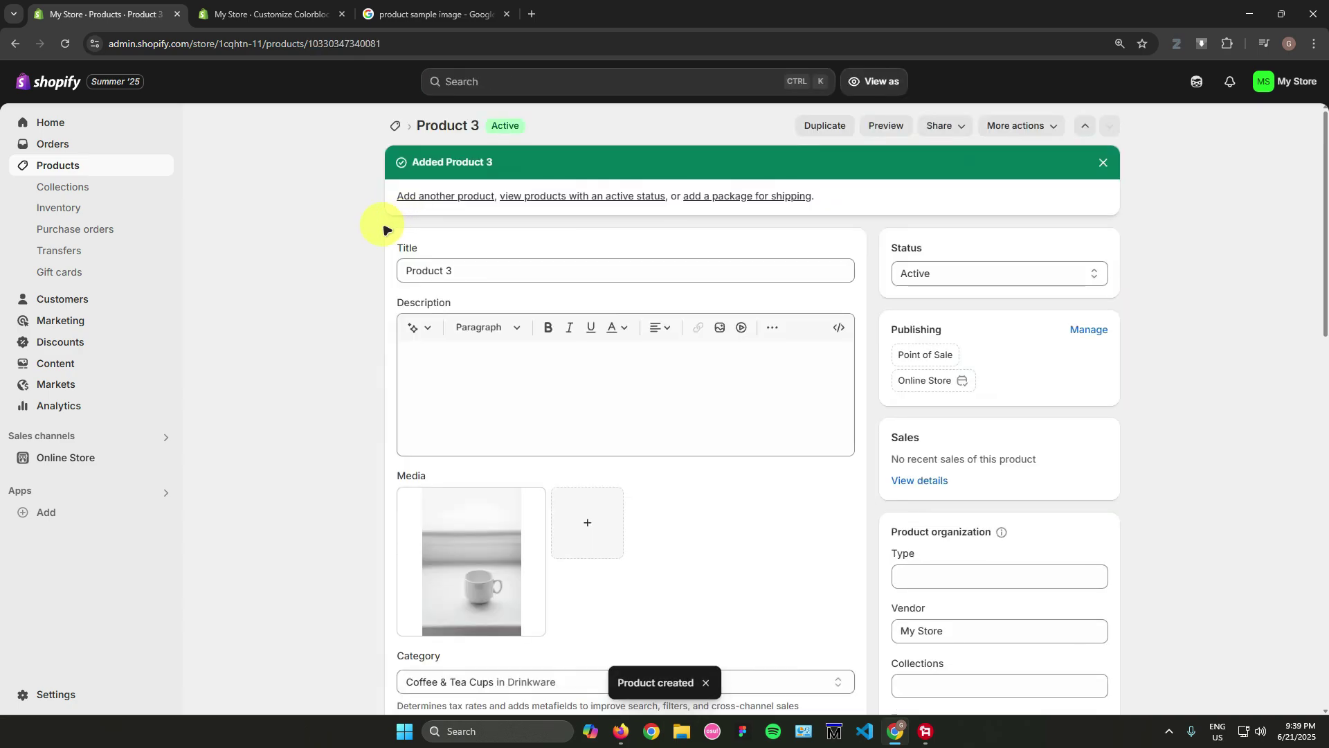
Return to the Colorblock theme editor, reload it and select the "Browse our latest products" heading.
{"action": "left_click", "coordinate": [75, 129]}
{"action": "left_click", "coordinate": [267, 14]}
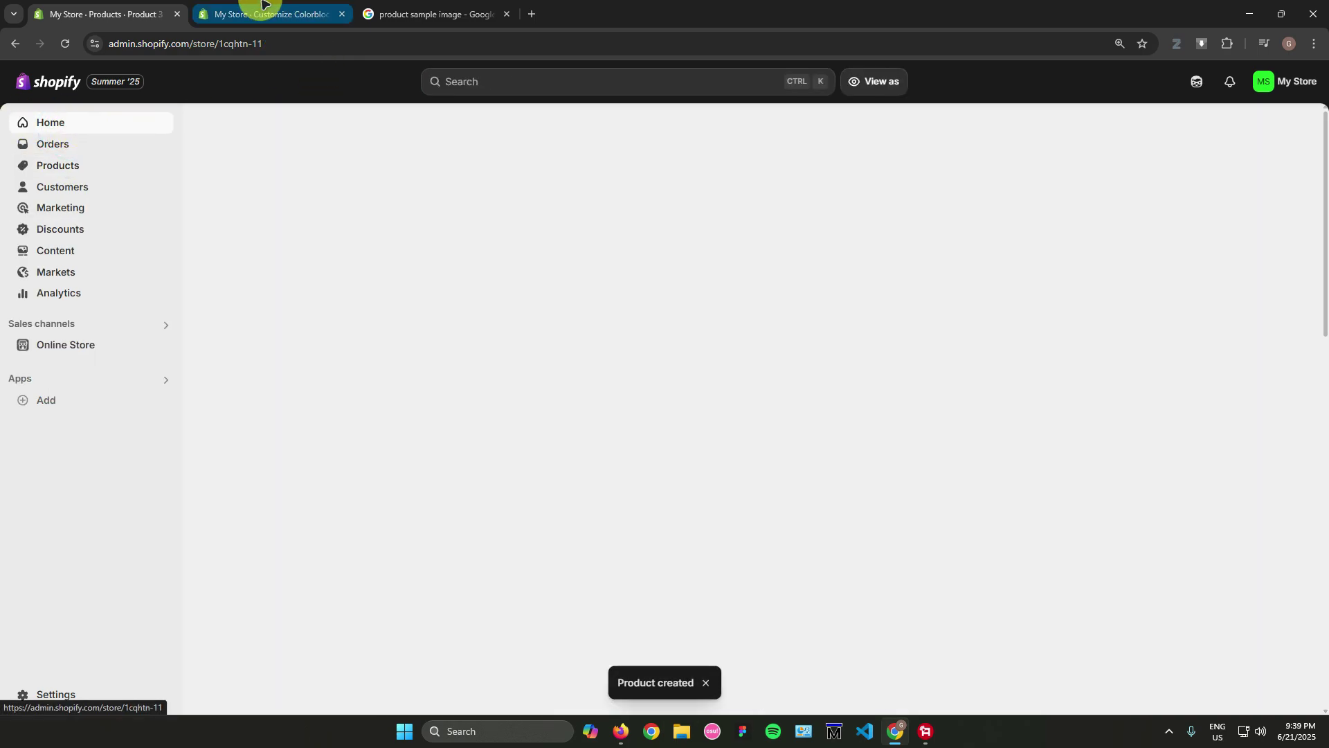
{"action": "left_click", "coordinate": [65, 43]}
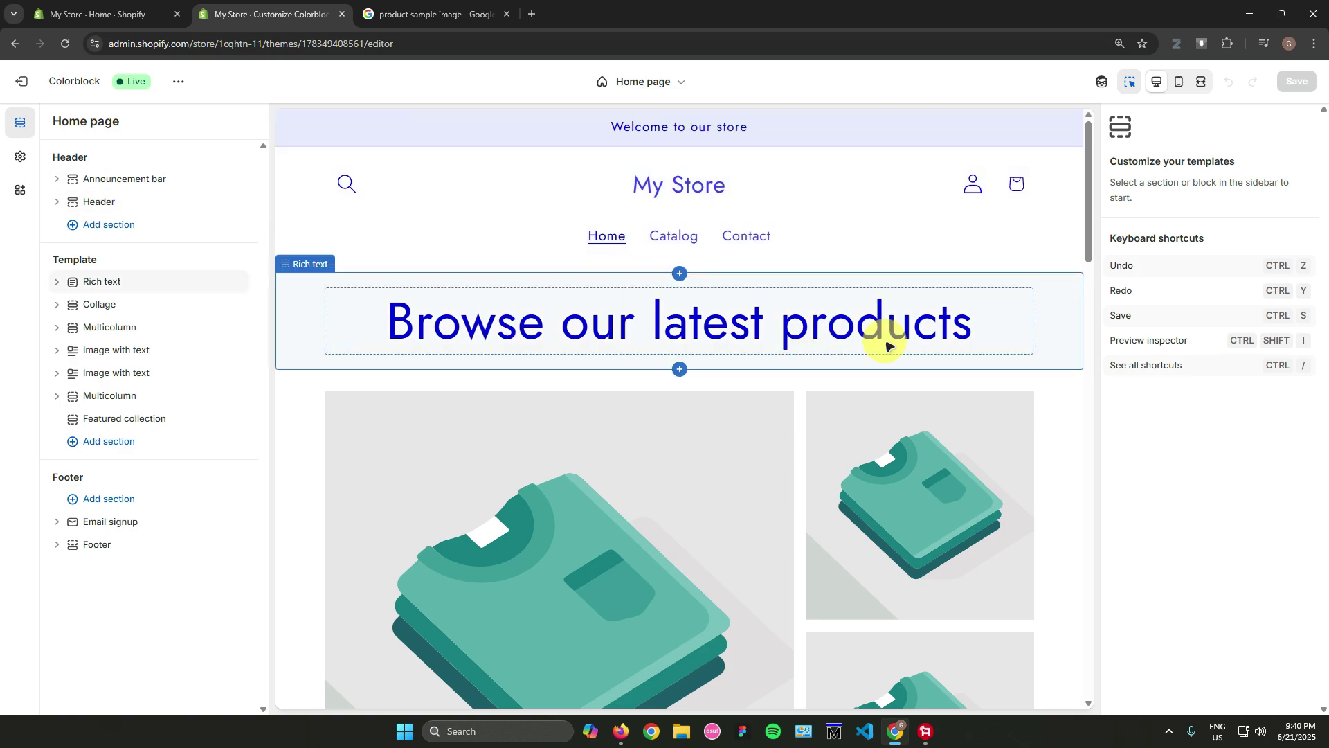
{"action": "left_click", "coordinate": [797, 324]}
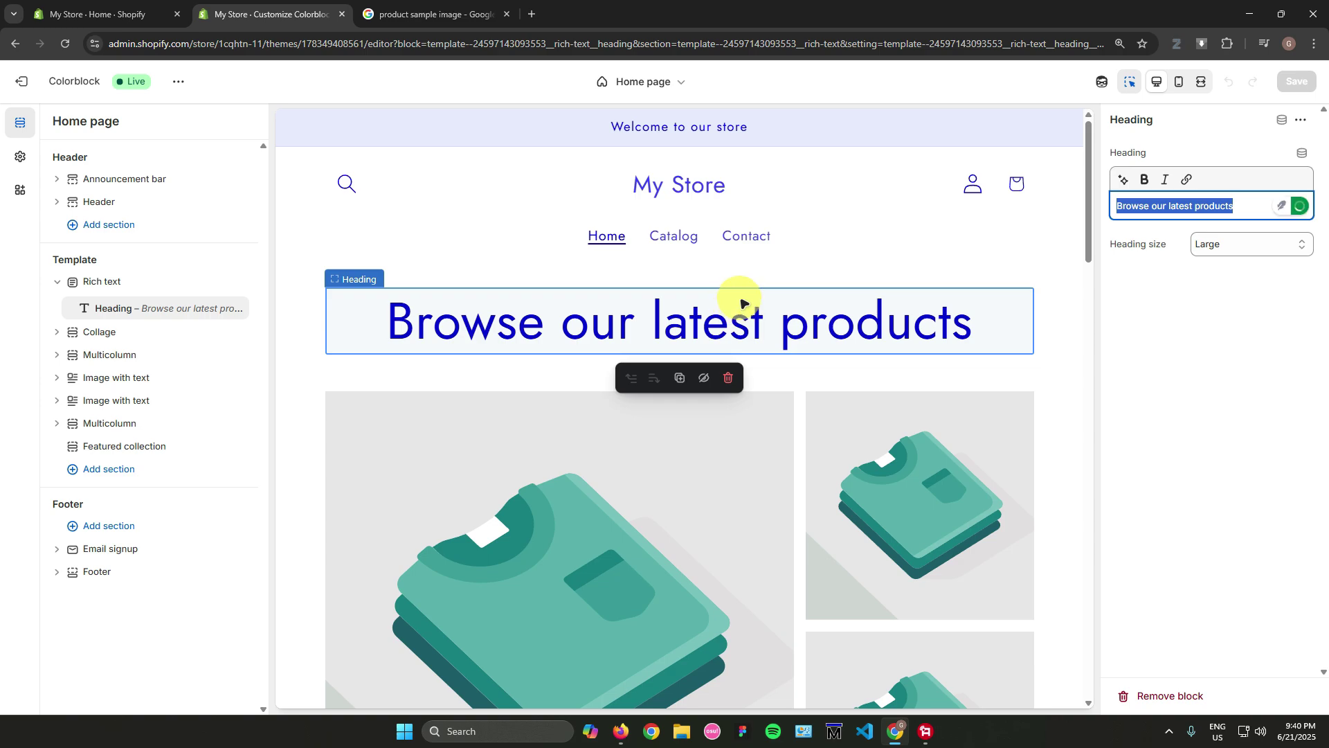
Add a new color scheme in the theme's color settings, keeping its default colors.
{"action": "left_click", "coordinate": [23, 165]}
{"action": "left_click", "coordinate": [217, 200]}
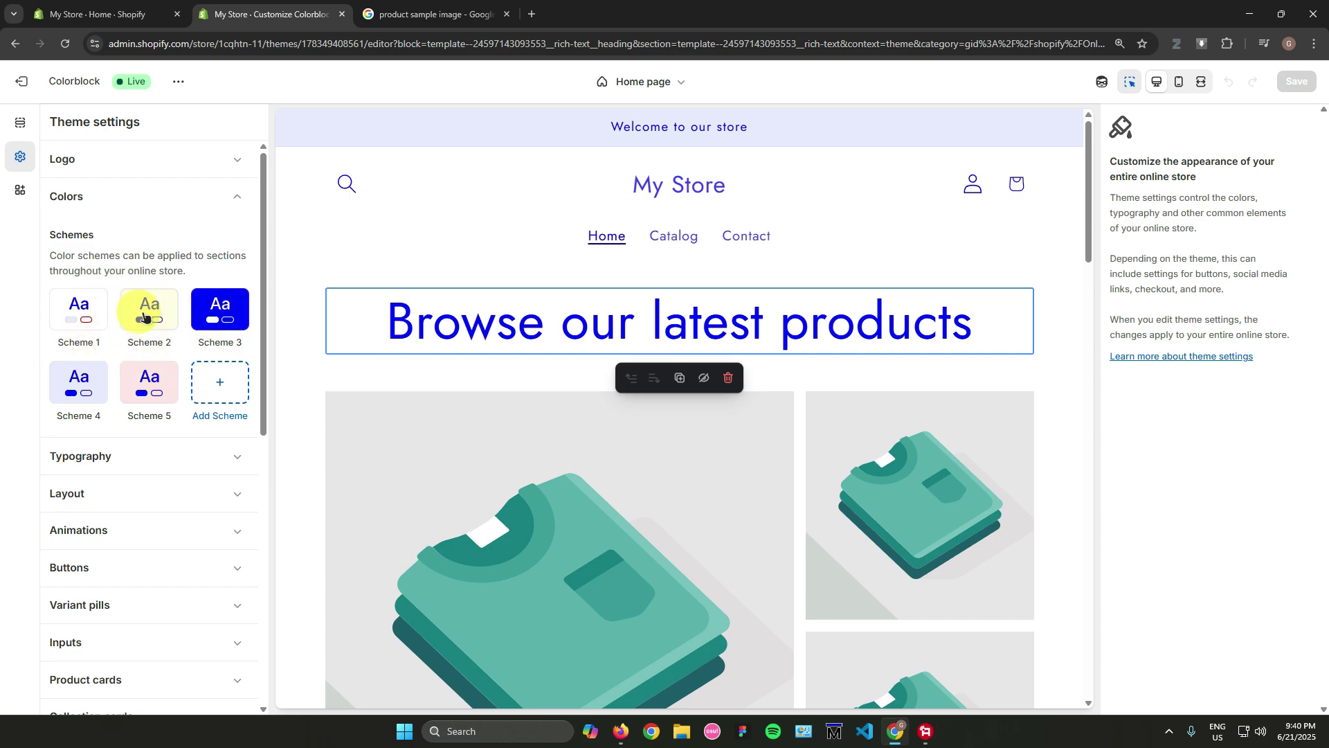
{"action": "left_click", "coordinate": [217, 381]}
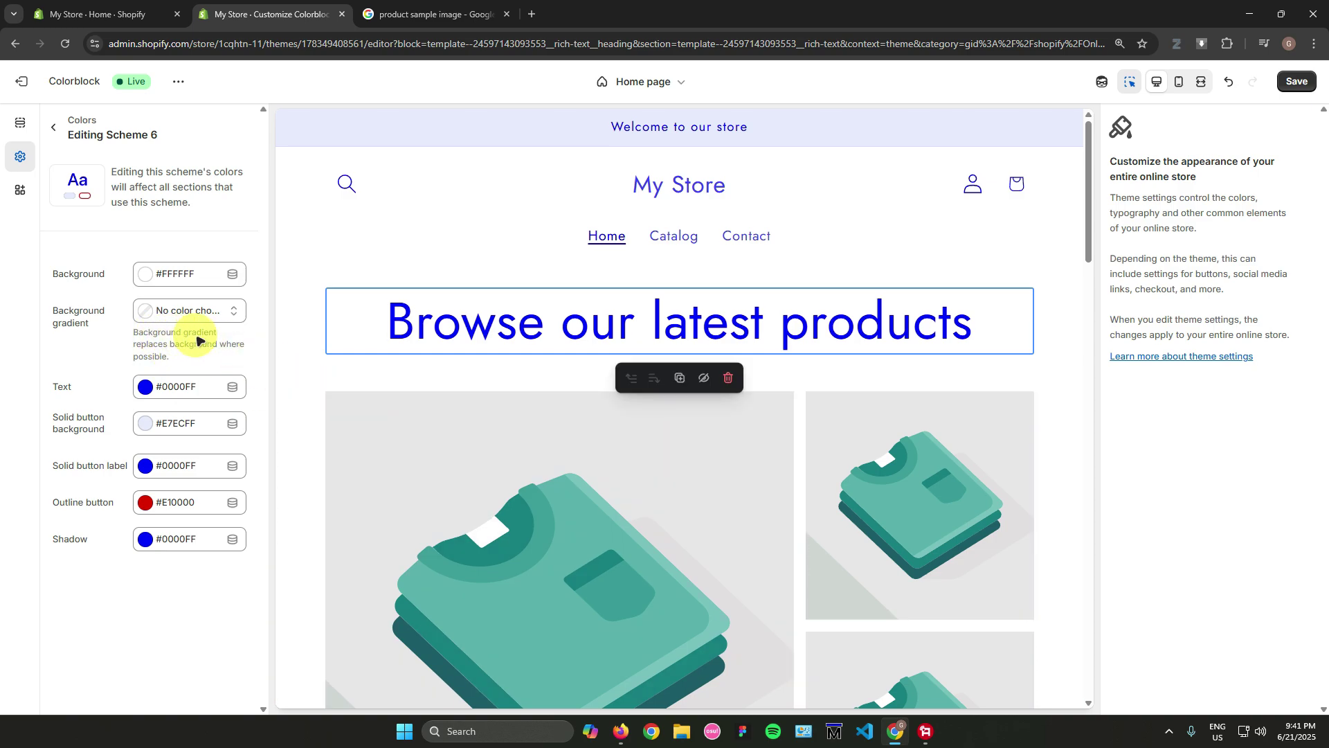
{"action": "left_click", "coordinate": [54, 131]}
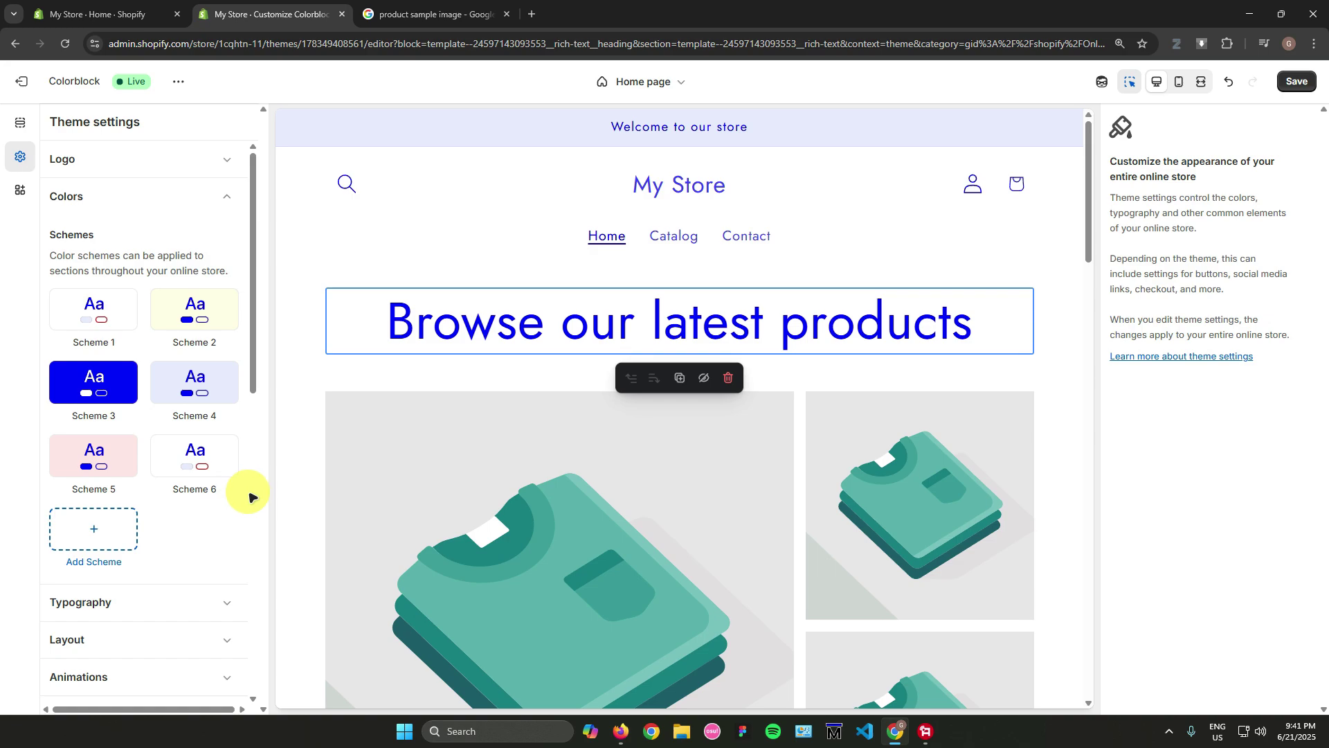
Set the color scheme of the Rich text section containing "Browse our latest products" to Scheme 4.
{"action": "left_click", "coordinate": [206, 394]}
{"action": "left_click", "coordinate": [332, 377]}
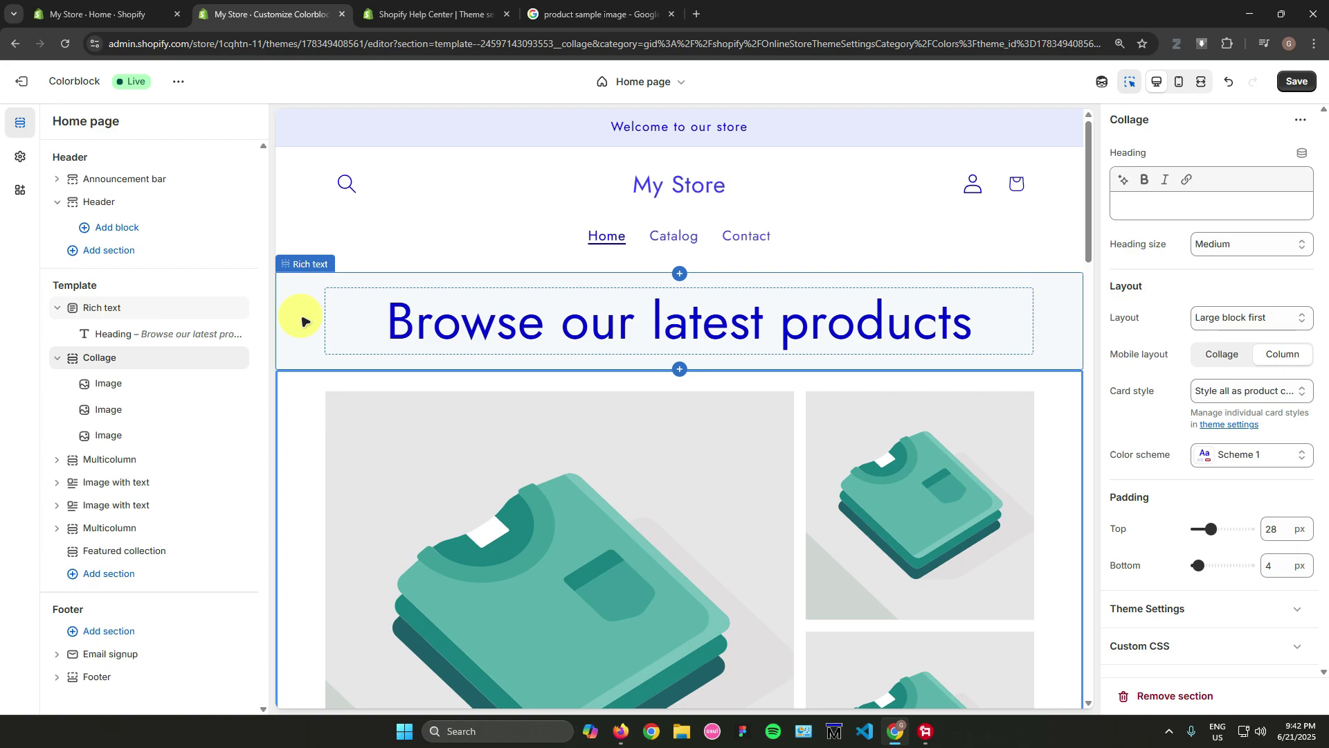
{"action": "left_click", "coordinate": [304, 320]}
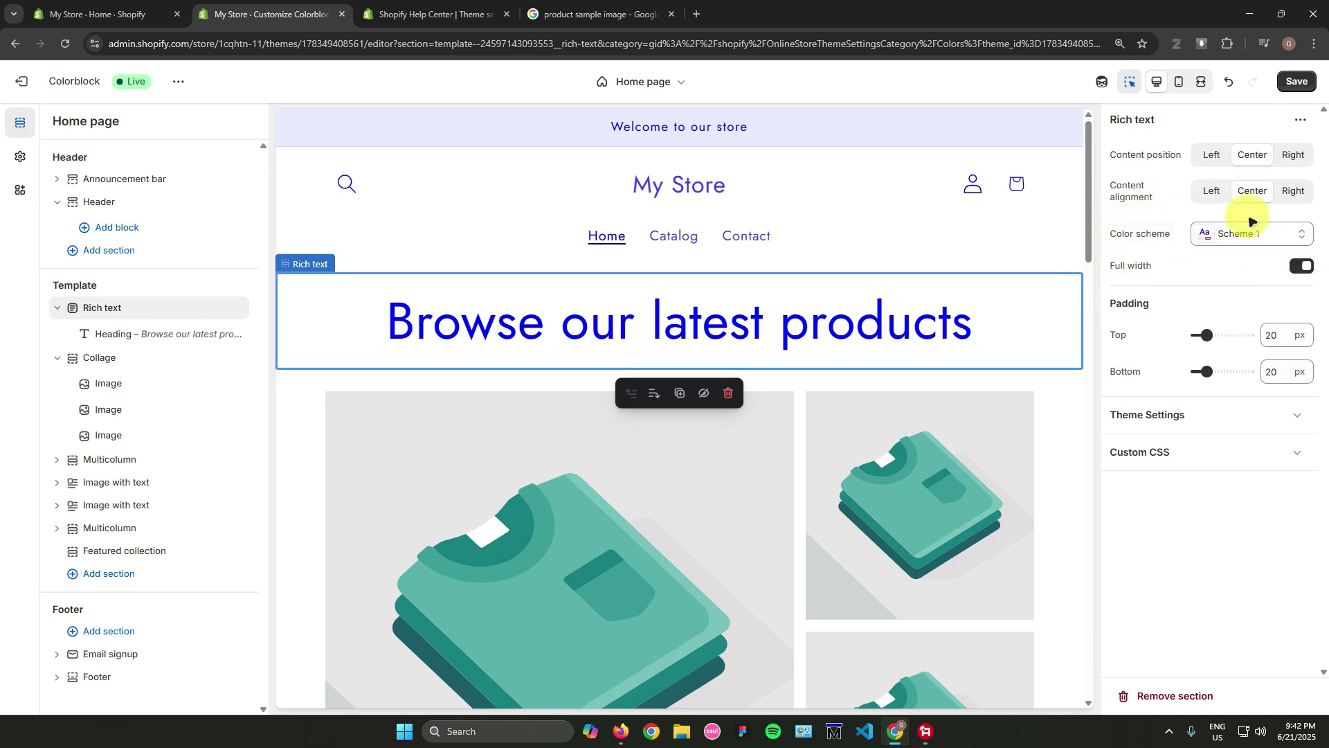
{"action": "left_click", "coordinate": [1267, 239]}
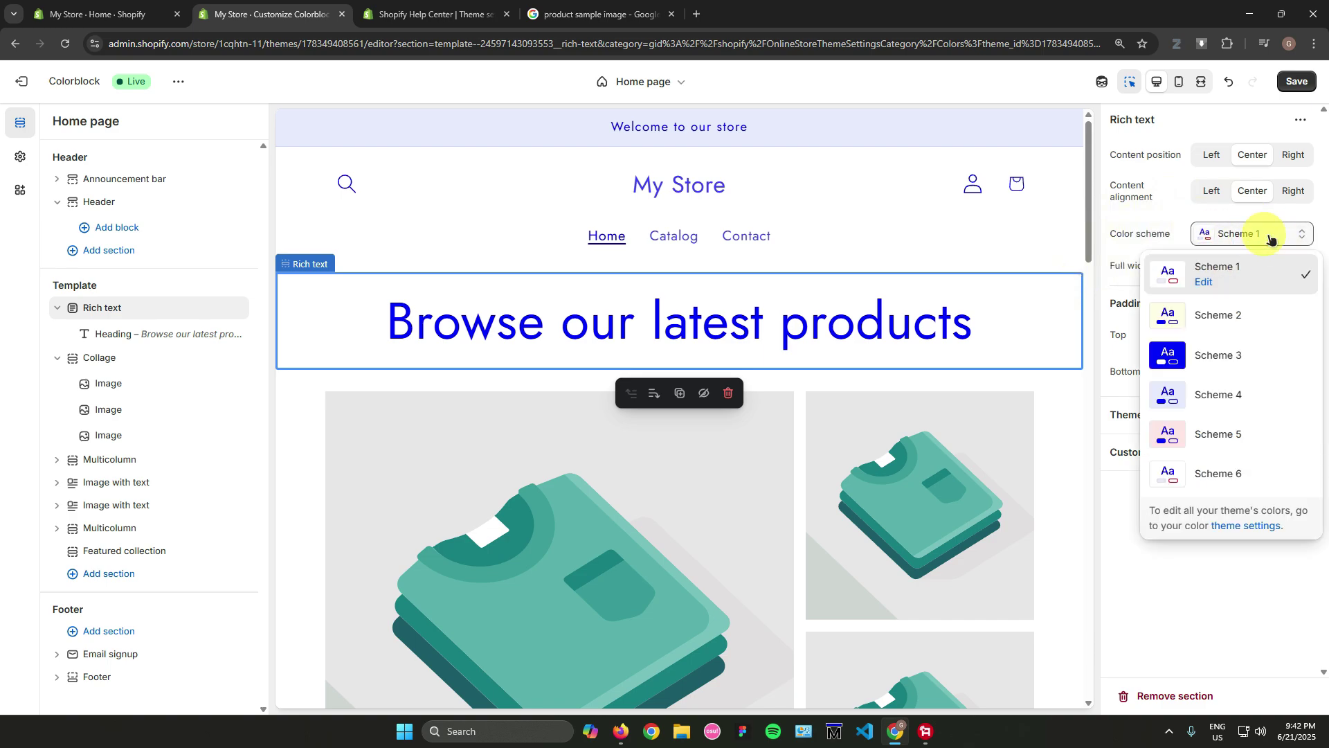
{"action": "left_click", "coordinate": [1213, 395]}
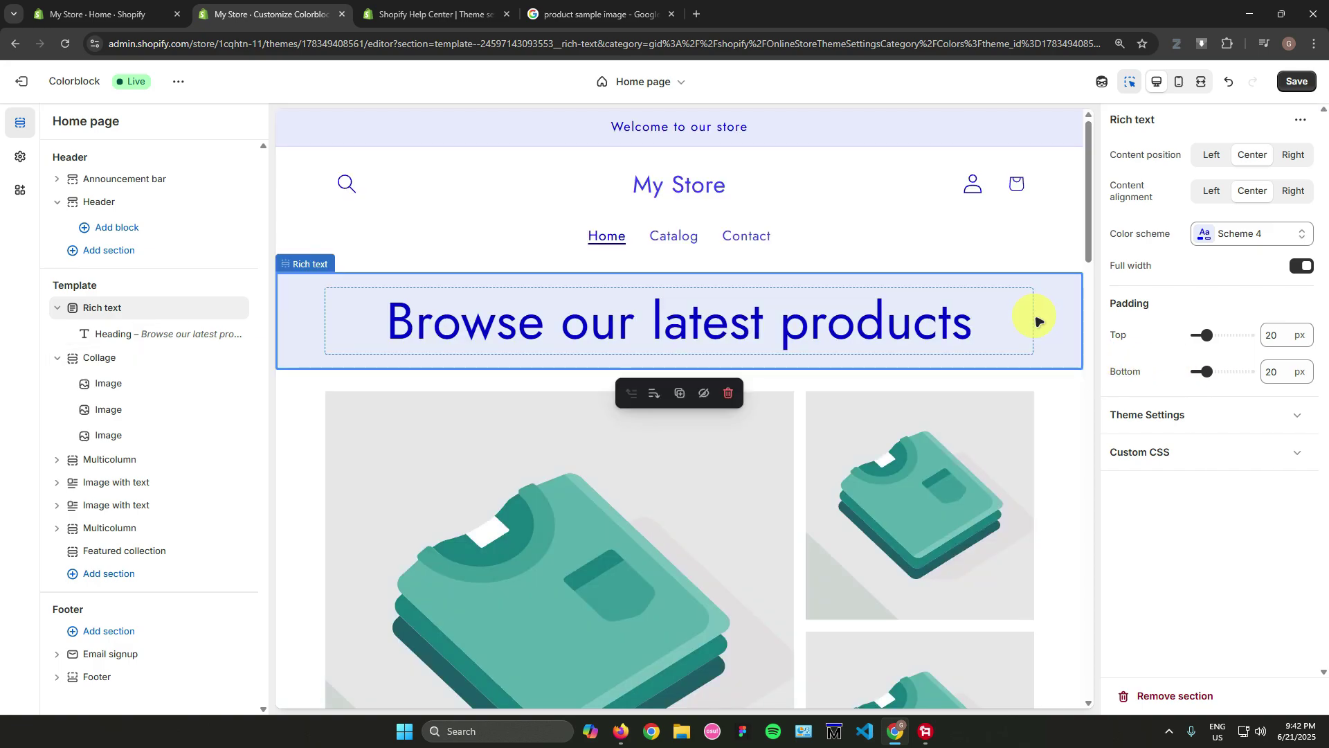
Set both the color scheme and the menu color scheme of the Header section to Scheme 4.
{"action": "left_click", "coordinate": [910, 187]}
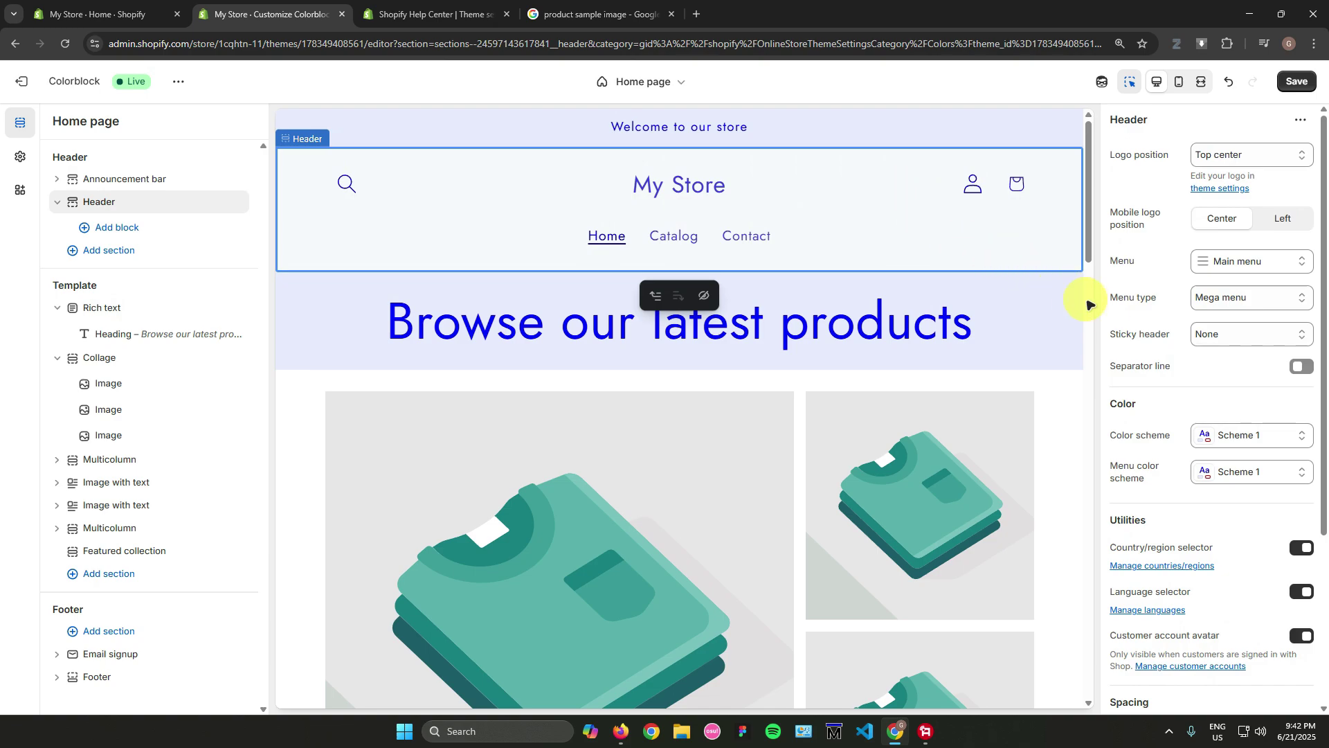
{"action": "left_click", "coordinate": [1257, 435]}
{"action": "left_click", "coordinate": [1220, 272]}
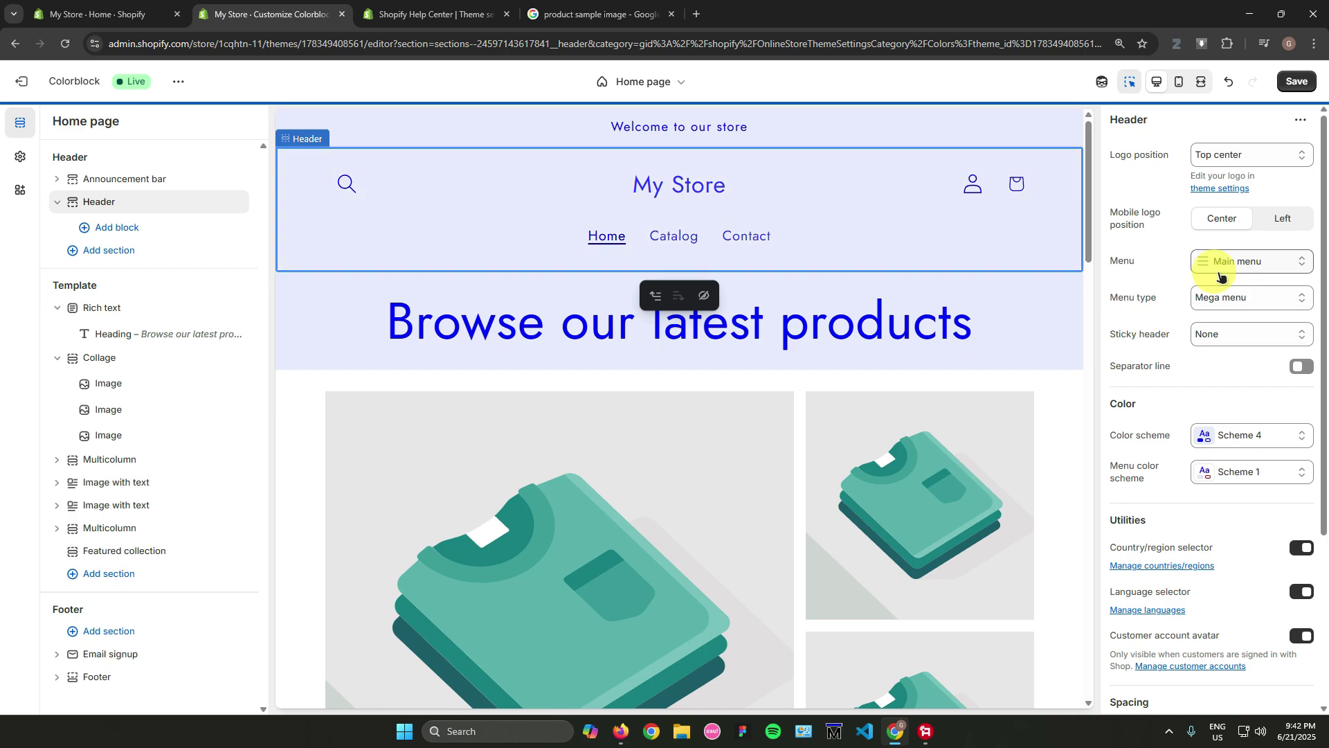
{"action": "left_click", "coordinate": [1247, 478]}
{"action": "left_click", "coordinate": [1220, 308]}
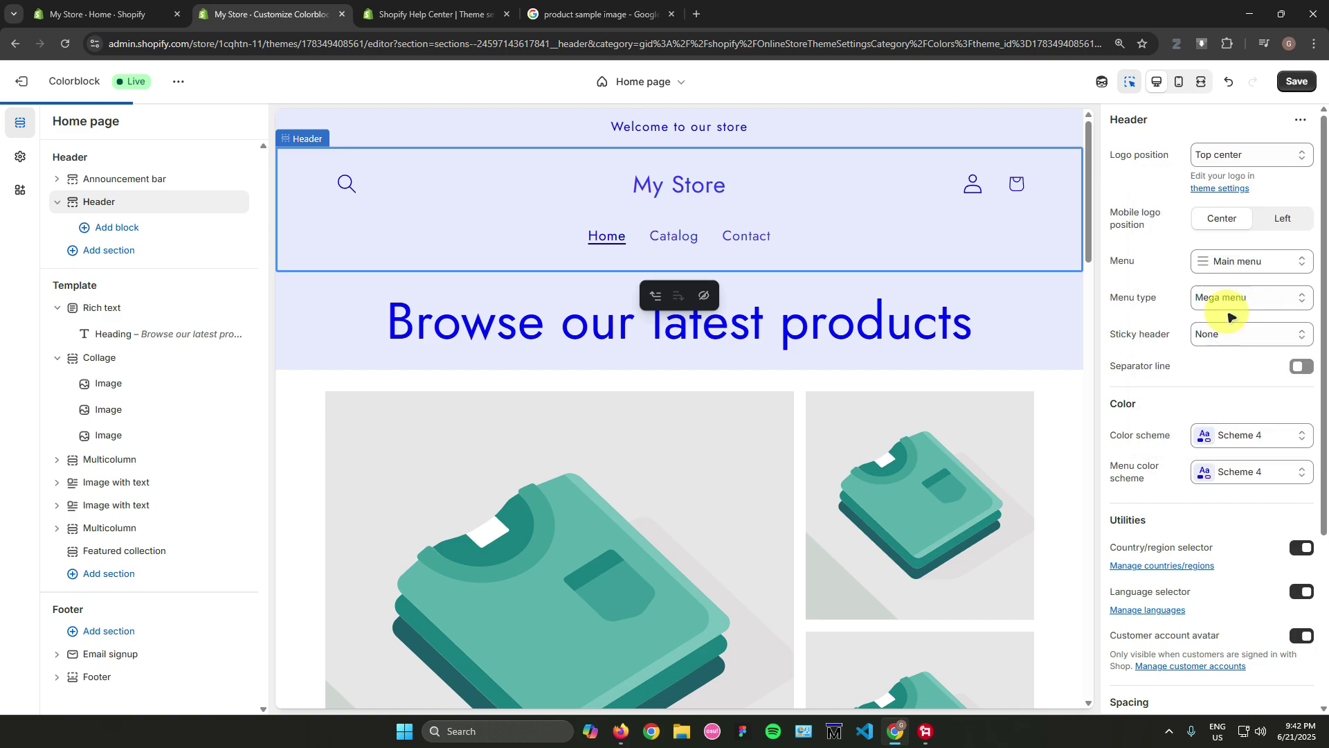
Set the color scheme of the Collage section to Scheme 4.
{"action": "left_click", "coordinate": [1057, 451]}
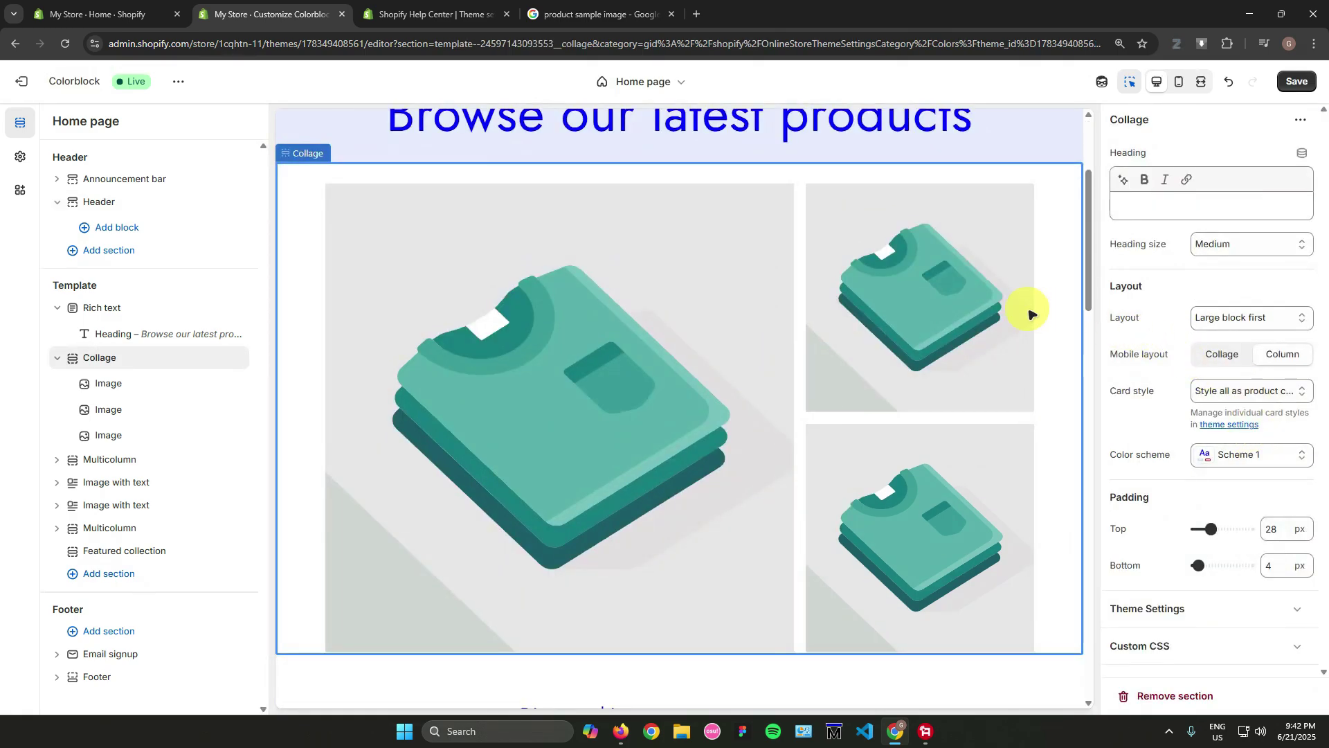
{"action": "left_click", "coordinate": [1227, 455]}
{"action": "left_click", "coordinate": [1225, 293]}
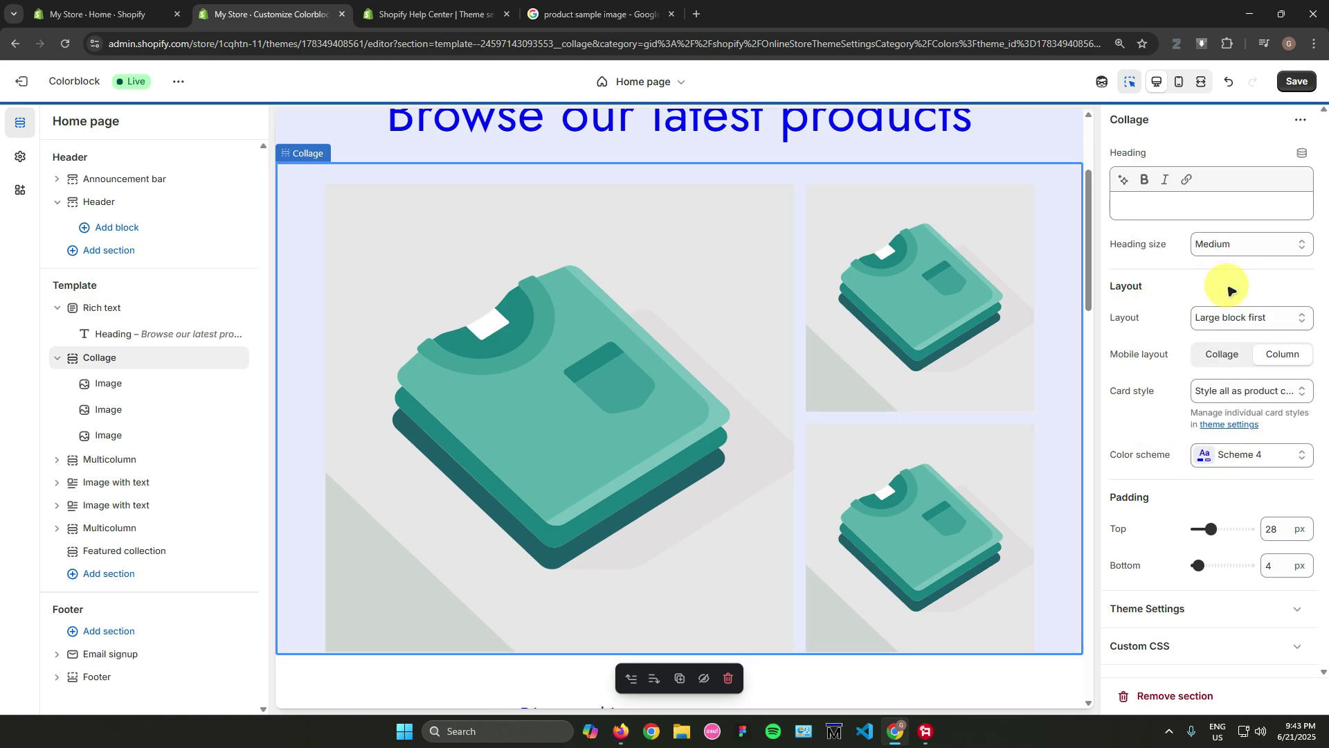
Set the color scheme of the Multicolumn section containing "Discover this season's new arrivals" to Scheme 4.
{"action": "scroll", "coordinate": [1006, 334], "scroll_direction": "down", "scroll_amount": 5}
{"action": "left_click", "coordinate": [1024, 437]}
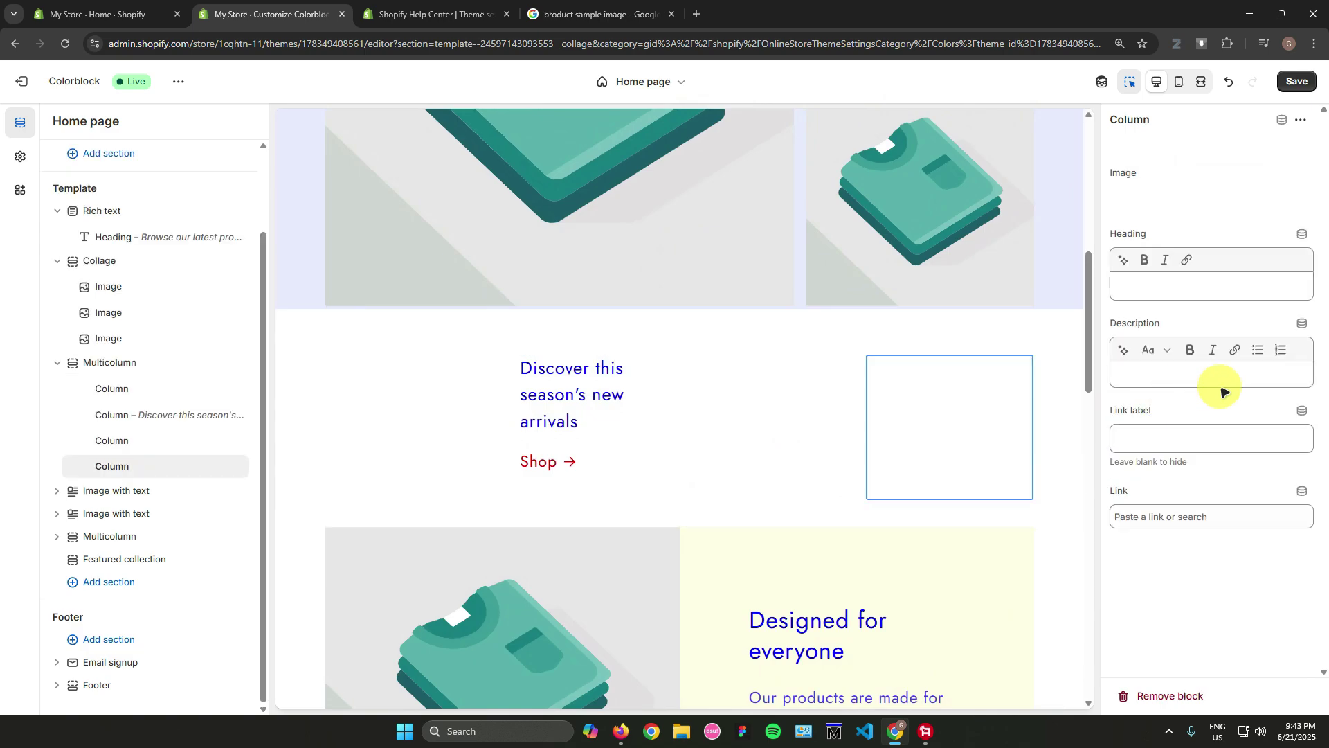
{"action": "left_click", "coordinate": [1059, 401]}
{"action": "scroll", "coordinate": [1133, 338], "scroll_direction": "down", "scroll_amount": 5}
{"action": "left_click", "coordinate": [1207, 381]}
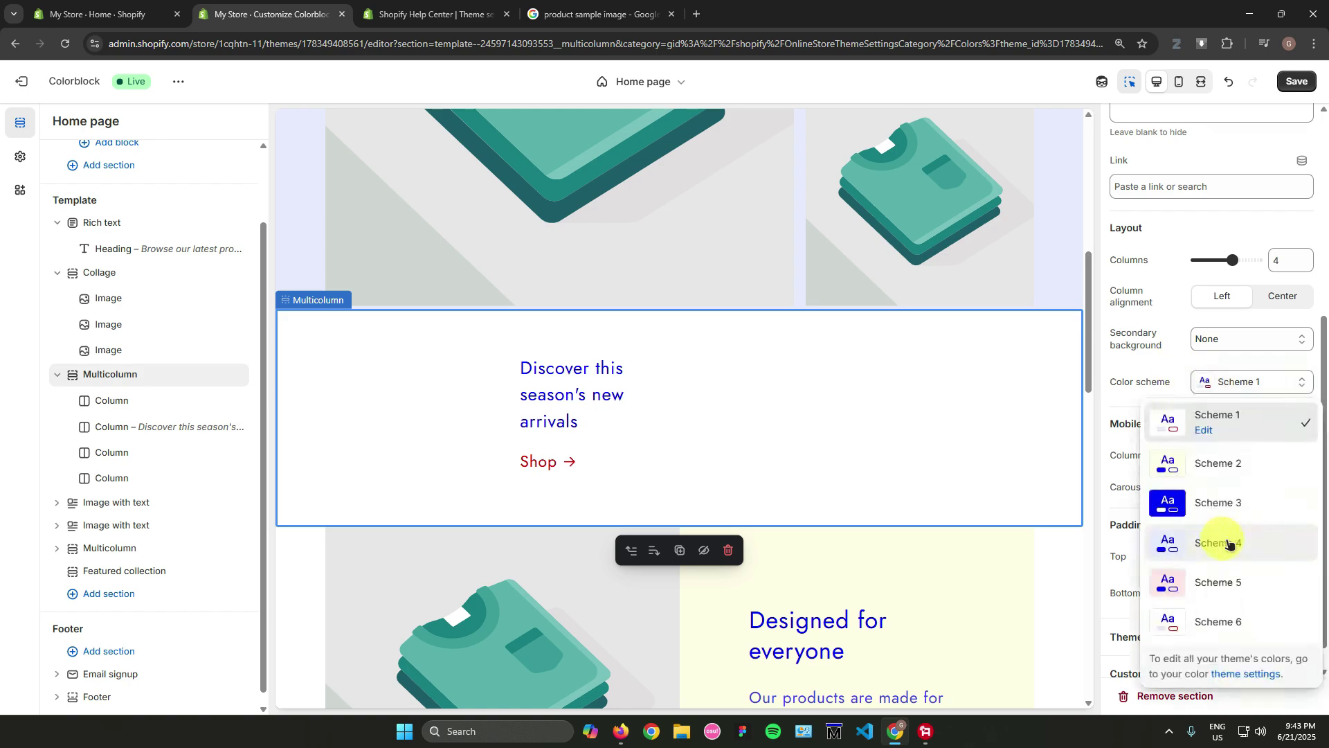
{"action": "left_click", "coordinate": [1207, 538]}
Set the color scheme of the "Designed for everyone" Image with text section to Scheme 4.
{"action": "left_click", "coordinate": [1073, 569]}
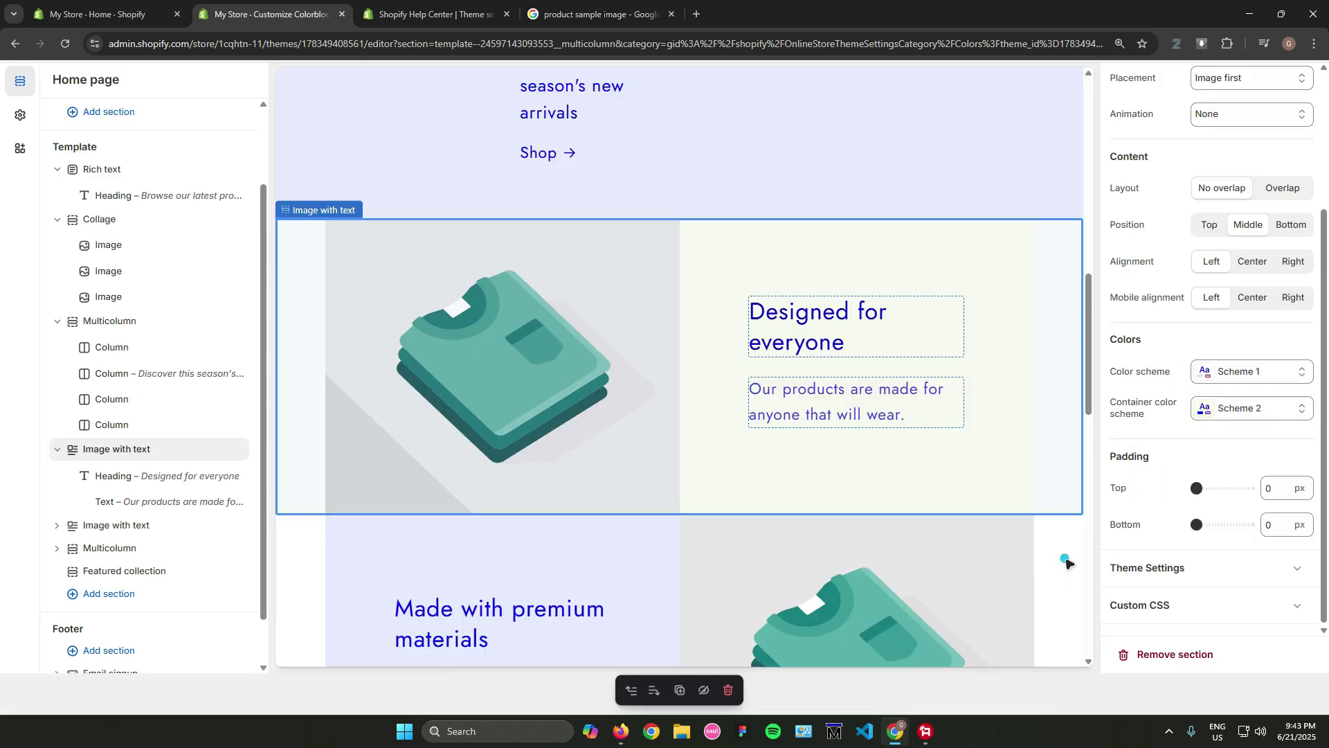
{"action": "scroll", "coordinate": [1011, 367], "scroll_direction": "up", "scroll_amount": 3}
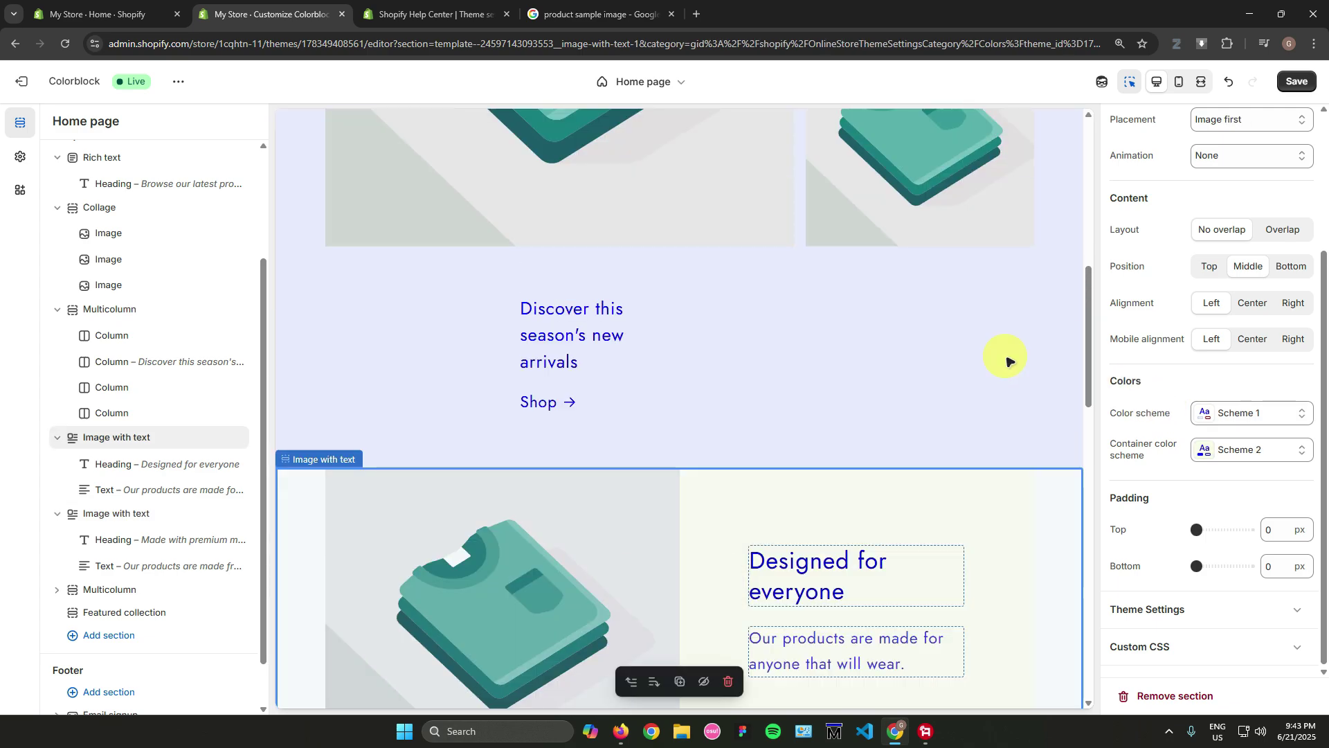
{"action": "scroll", "coordinate": [1011, 383], "scroll_direction": "down", "scroll_amount": 8}
{"action": "left_click", "coordinate": [1044, 380]}
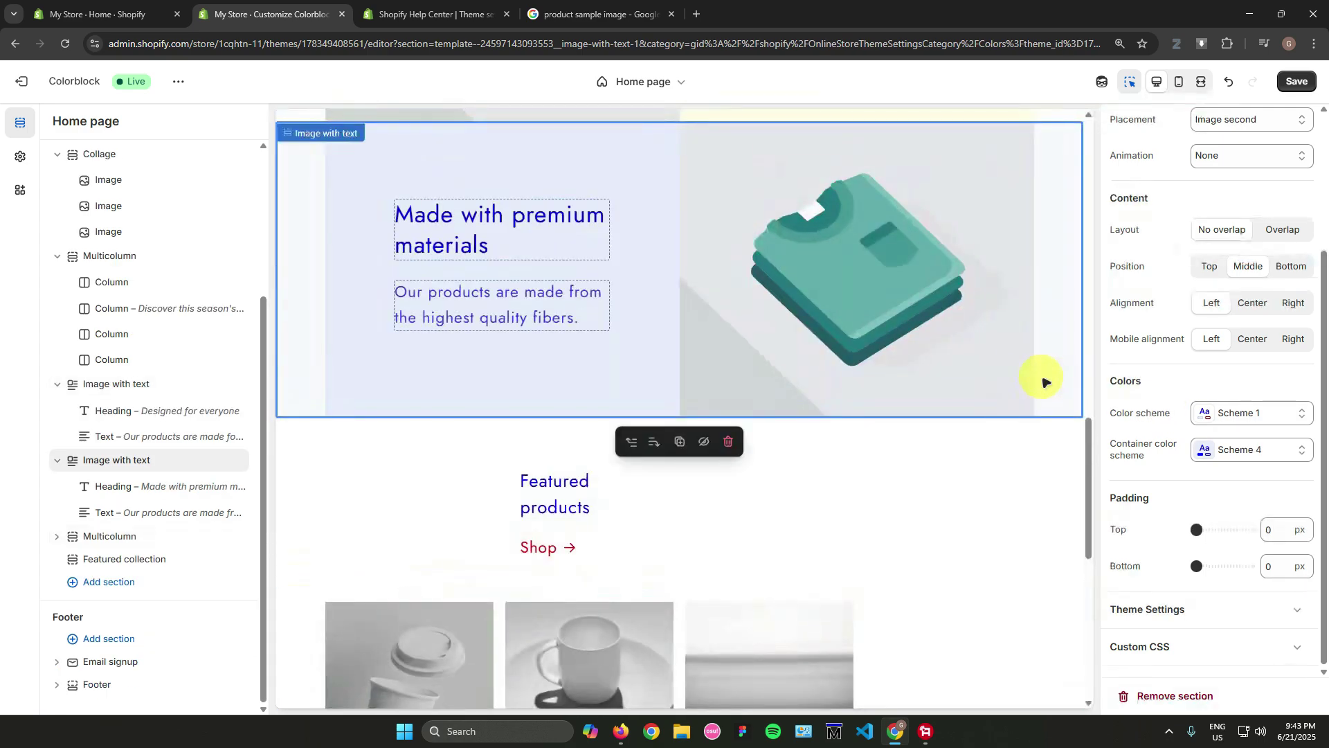
{"action": "scroll", "coordinate": [1057, 396], "scroll_direction": "up", "scroll_amount": 3}
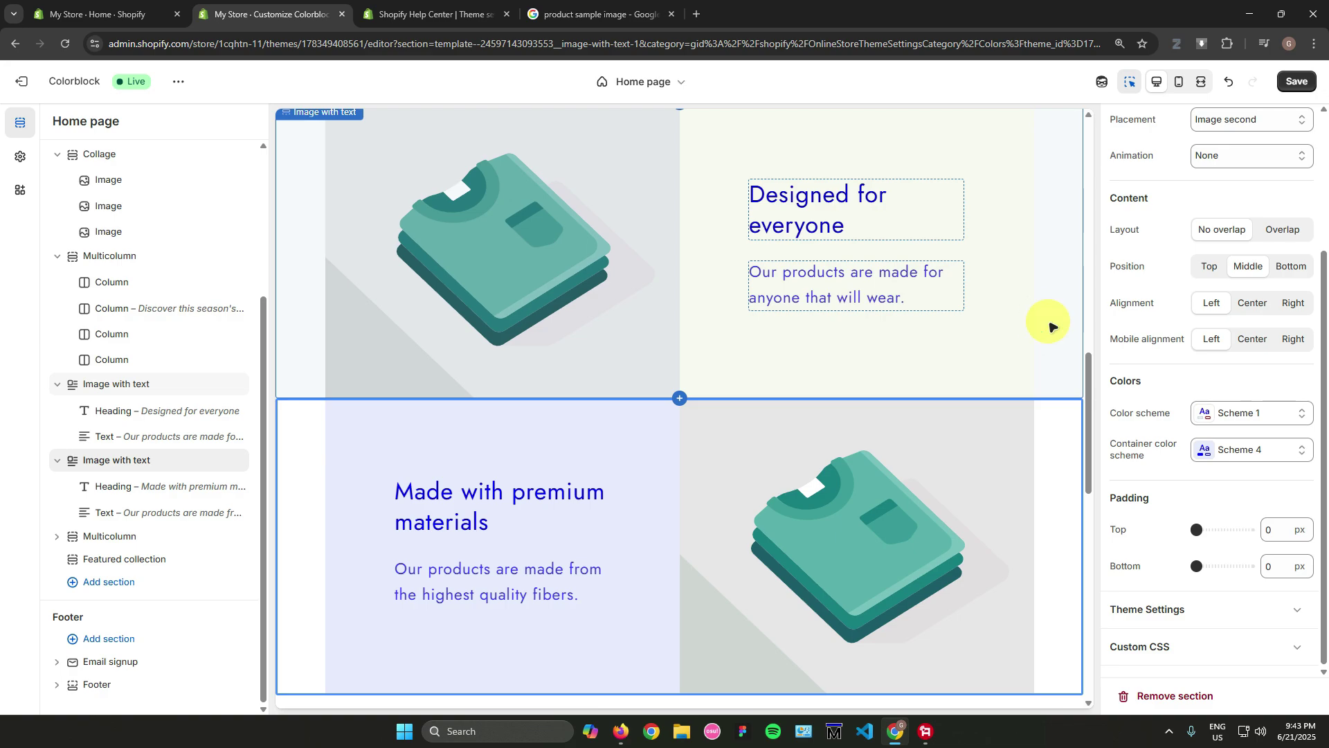
{"action": "left_click", "coordinate": [1050, 325]}
{"action": "left_click", "coordinate": [1246, 412]}
{"action": "left_click", "coordinate": [1222, 252]}
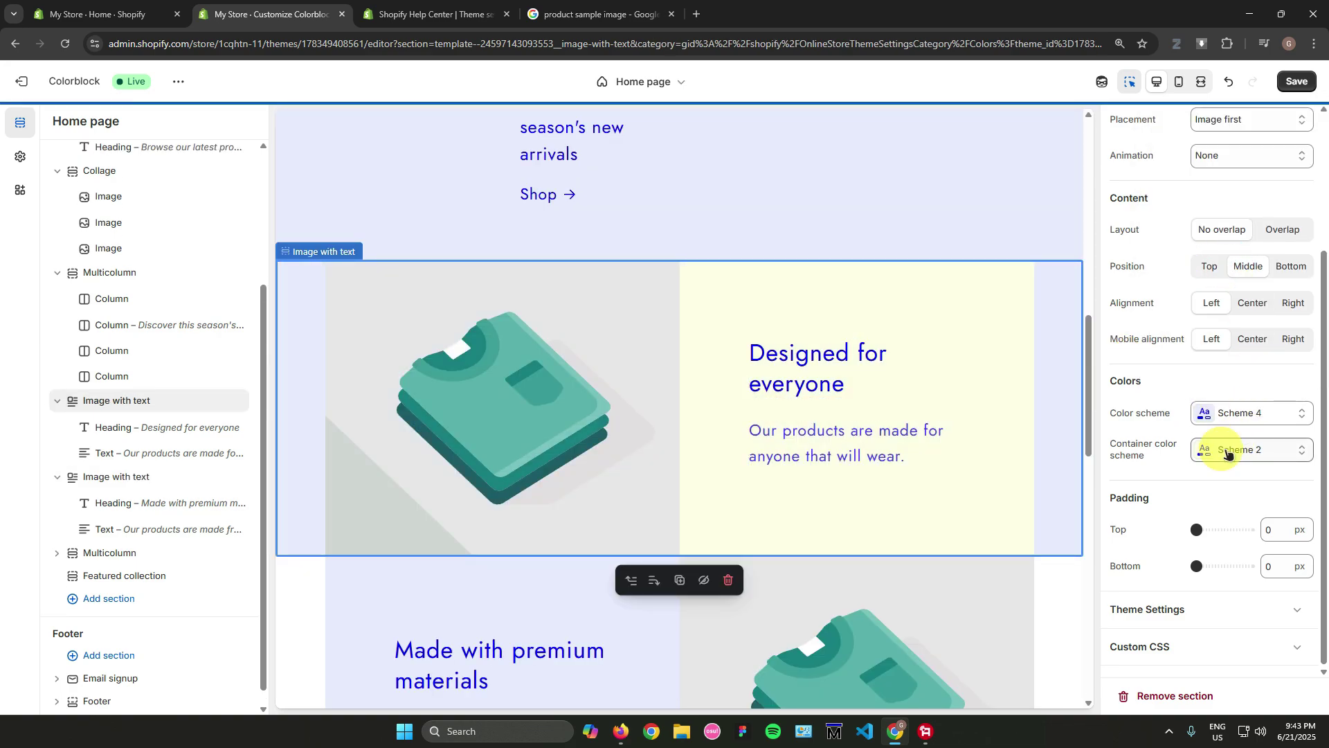
Set the container color scheme of "Designed for everyone" and the color scheme of the "Made with premium materials" Image with text section to Scheme 4.
{"action": "left_click", "coordinate": [1227, 452]}
{"action": "left_click", "coordinate": [1211, 321]}
{"action": "scroll", "coordinate": [1001, 381], "scroll_direction": "down", "scroll_amount": 3}
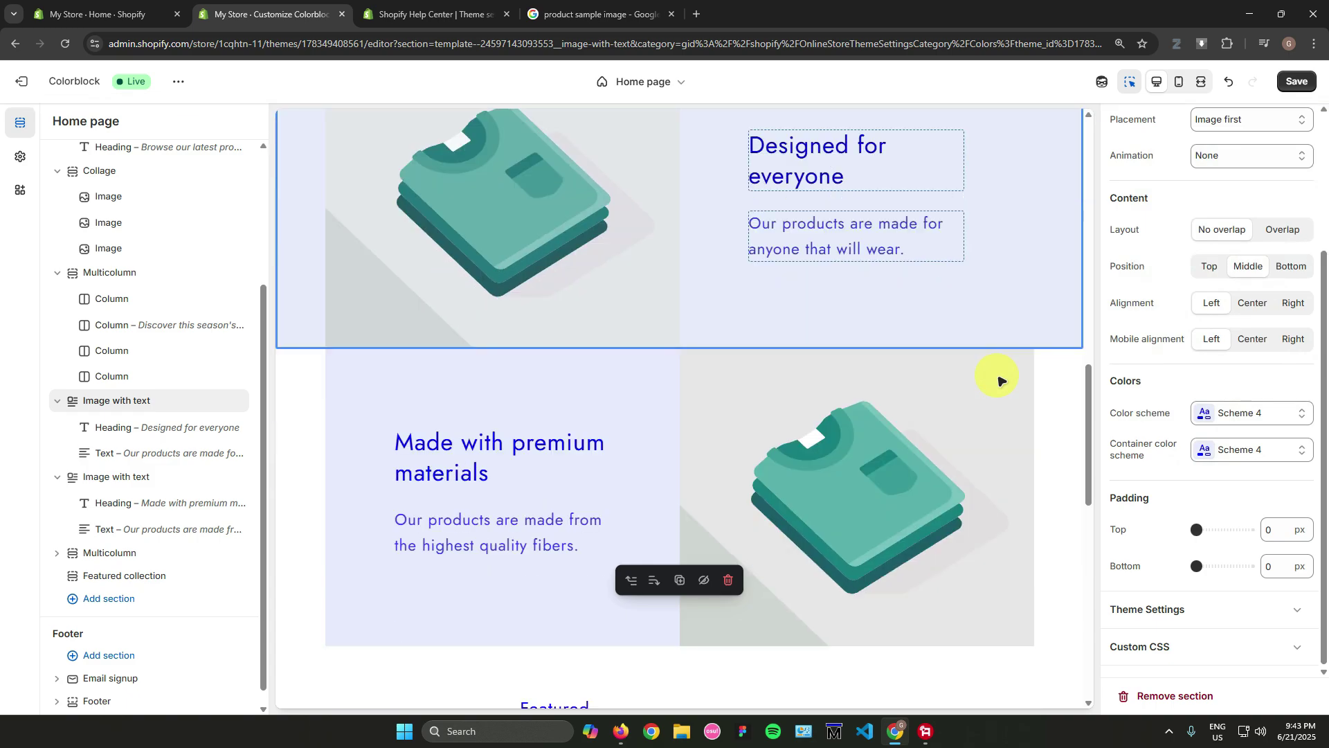
{"action": "scroll", "coordinate": [1001, 380], "scroll_direction": "down", "scroll_amount": 2}
{"action": "left_click", "coordinate": [1066, 439]}
{"action": "left_click", "coordinate": [1246, 413]}
{"action": "left_click", "coordinate": [1225, 256]}
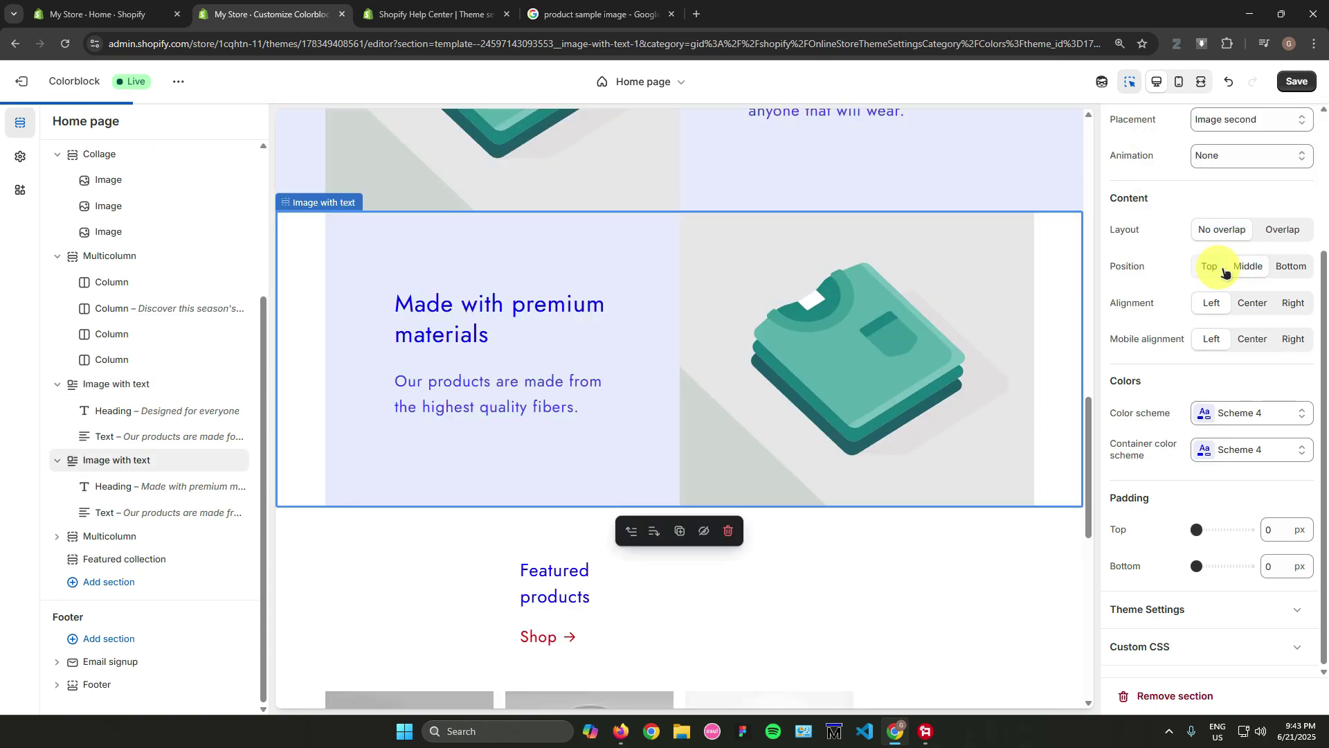
Set the color scheme of the Featured collection section to Scheme 4.
{"action": "scroll", "coordinate": [1038, 471], "scroll_direction": "down", "scroll_amount": 1}
{"action": "scroll", "coordinate": [1031, 483], "scroll_direction": "down", "scroll_amount": 5}
{"action": "left_click", "coordinate": [1052, 375]}
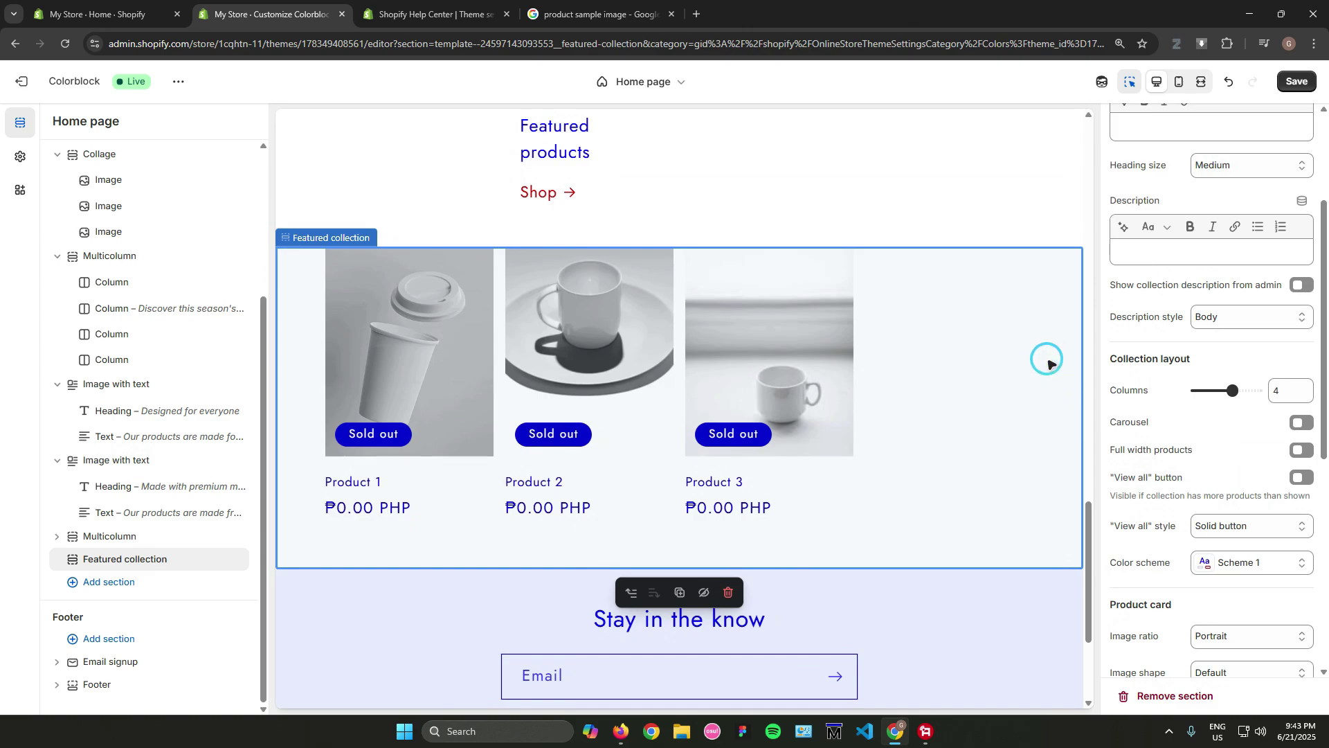
{"action": "left_click", "coordinate": [1246, 562]}
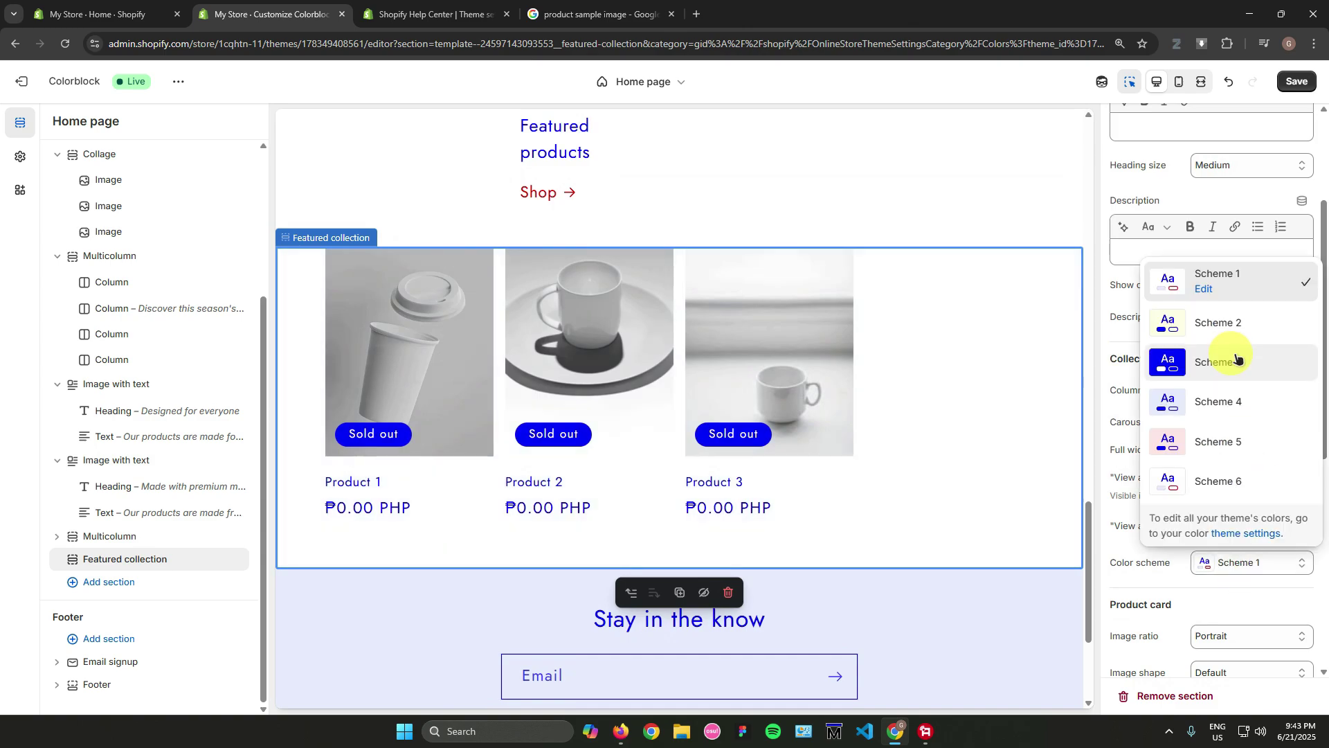
{"action": "left_click", "coordinate": [1240, 409]}
Set the color scheme of the Multicolumn section containing "Featured products" to Scheme 4.
{"action": "scroll", "coordinate": [1024, 303], "scroll_direction": "up", "scroll_amount": 2}
{"action": "left_click", "coordinate": [1024, 303]}
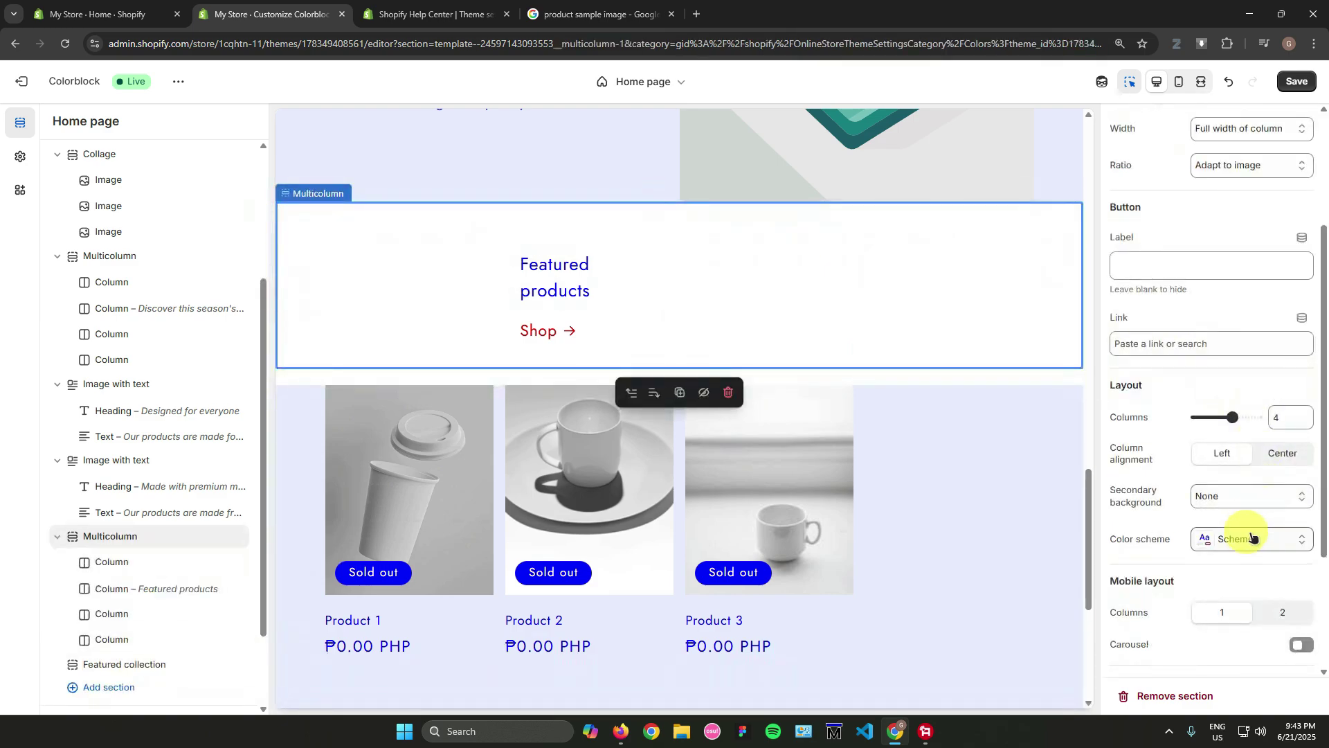
{"action": "left_click", "coordinate": [1251, 539]}
{"action": "left_click", "coordinate": [1211, 377]}
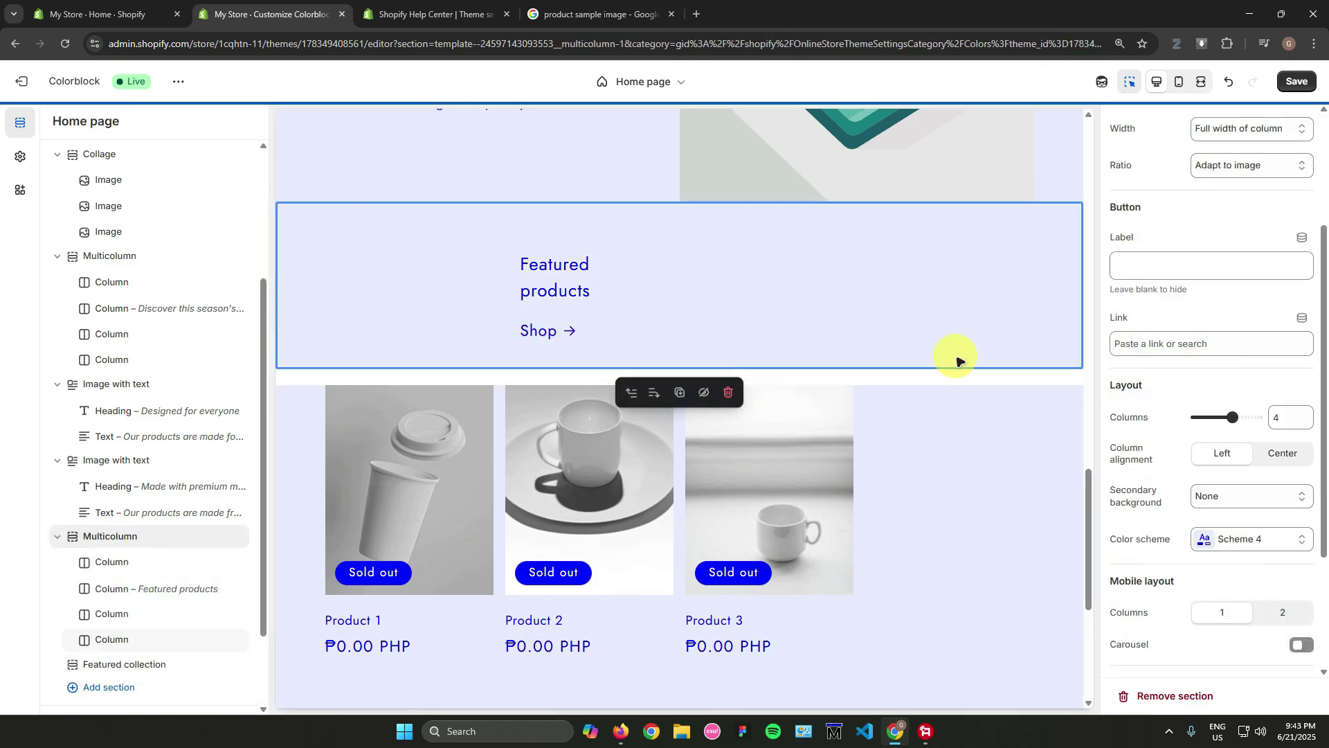
Review the home page preview to check that the section colors are consistent.
{"action": "scroll", "coordinate": [969, 367], "scroll_direction": "up", "scroll_amount": 15}
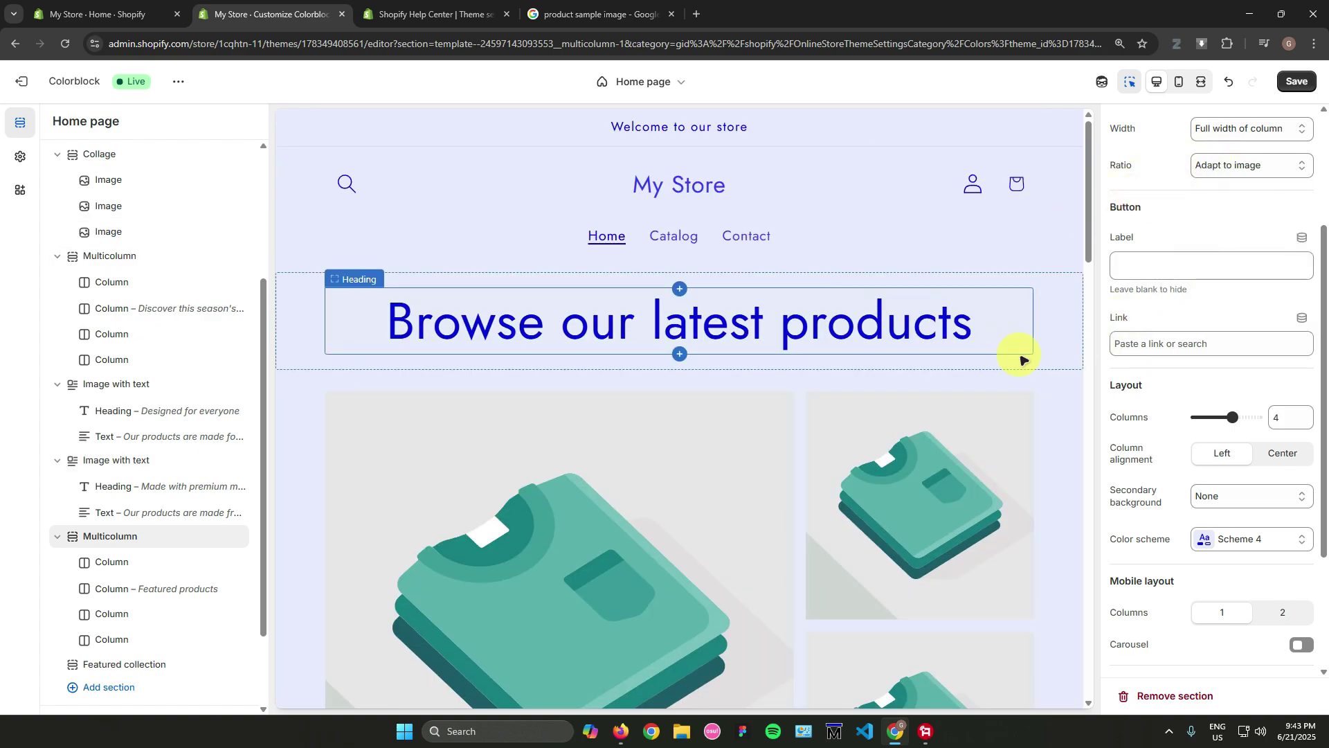
{"action": "scroll", "coordinate": [1038, 373], "scroll_direction": "down", "scroll_amount": 6}
{"action": "scroll", "coordinate": [1038, 394], "scroll_direction": "down", "scroll_amount": 15}
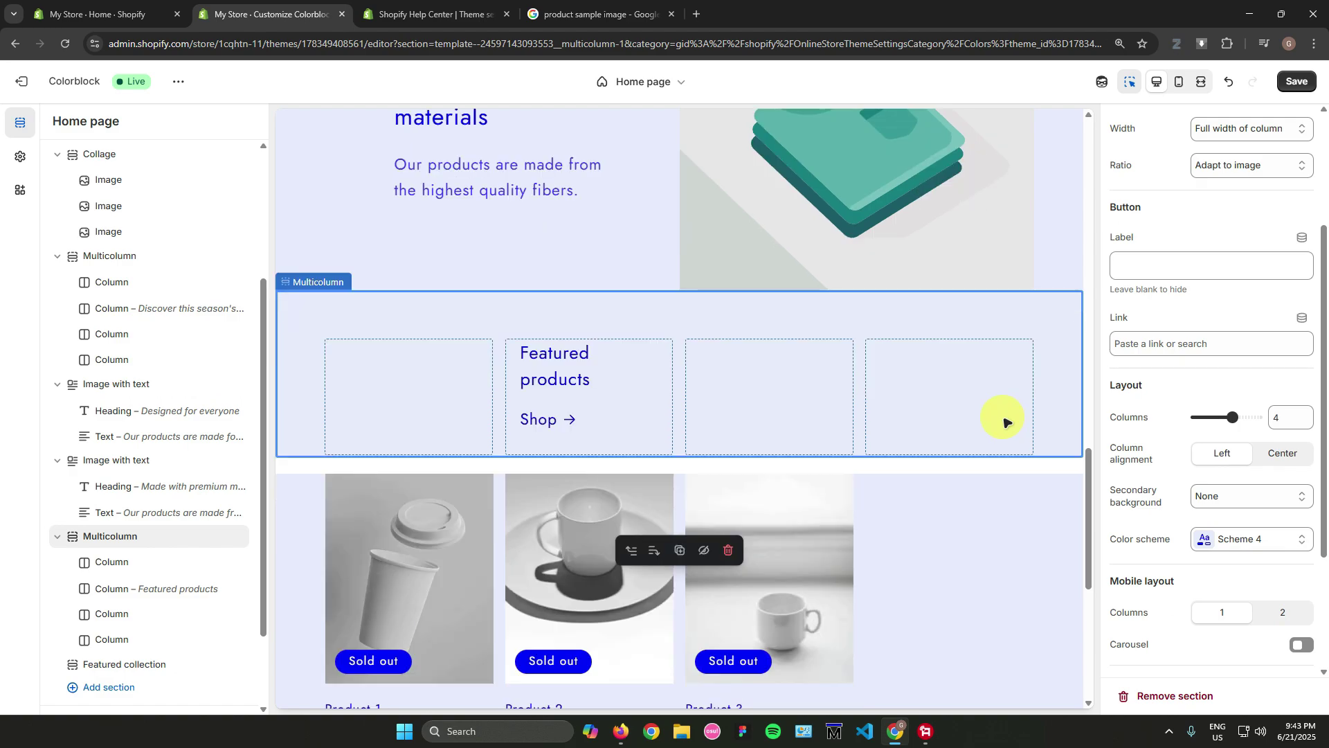
{"action": "scroll", "coordinate": [871, 520], "scroll_direction": "up", "scroll_amount": 15}
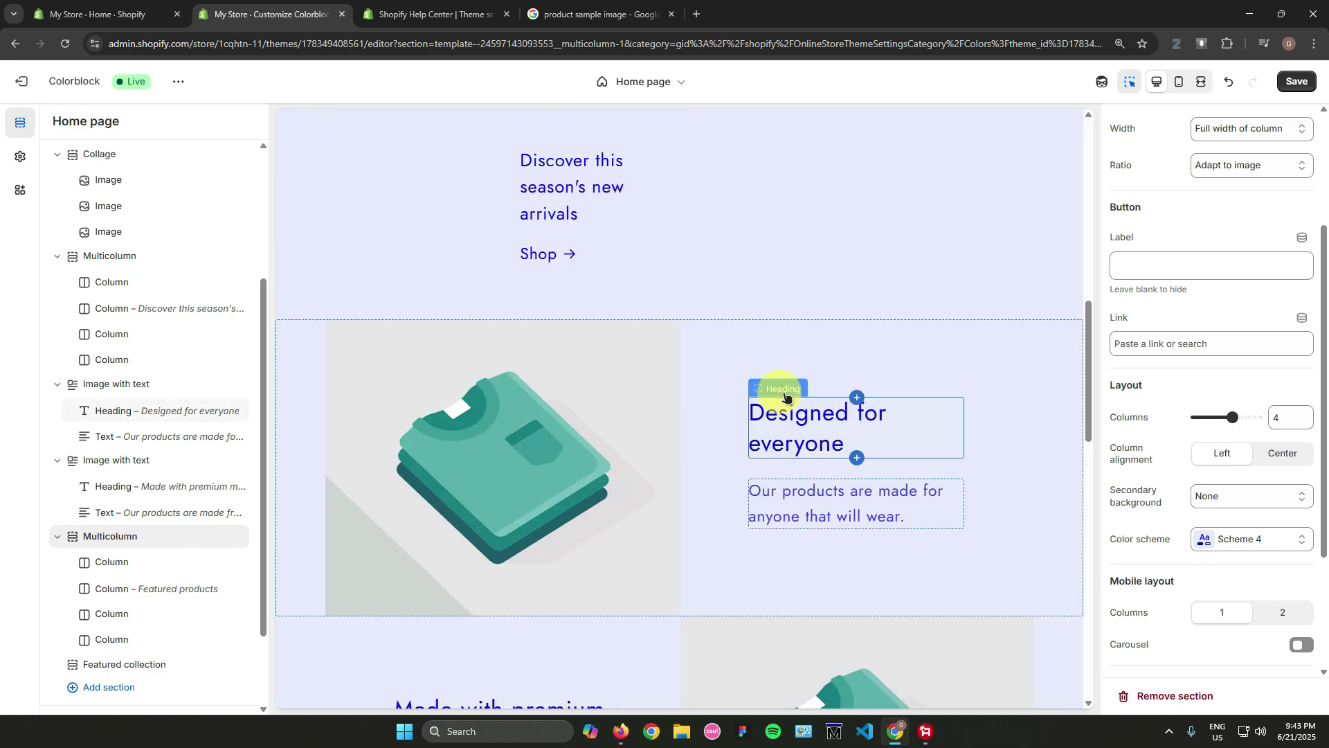
{"action": "scroll", "coordinate": [755, 357], "scroll_direction": "up", "scroll_amount": 5}
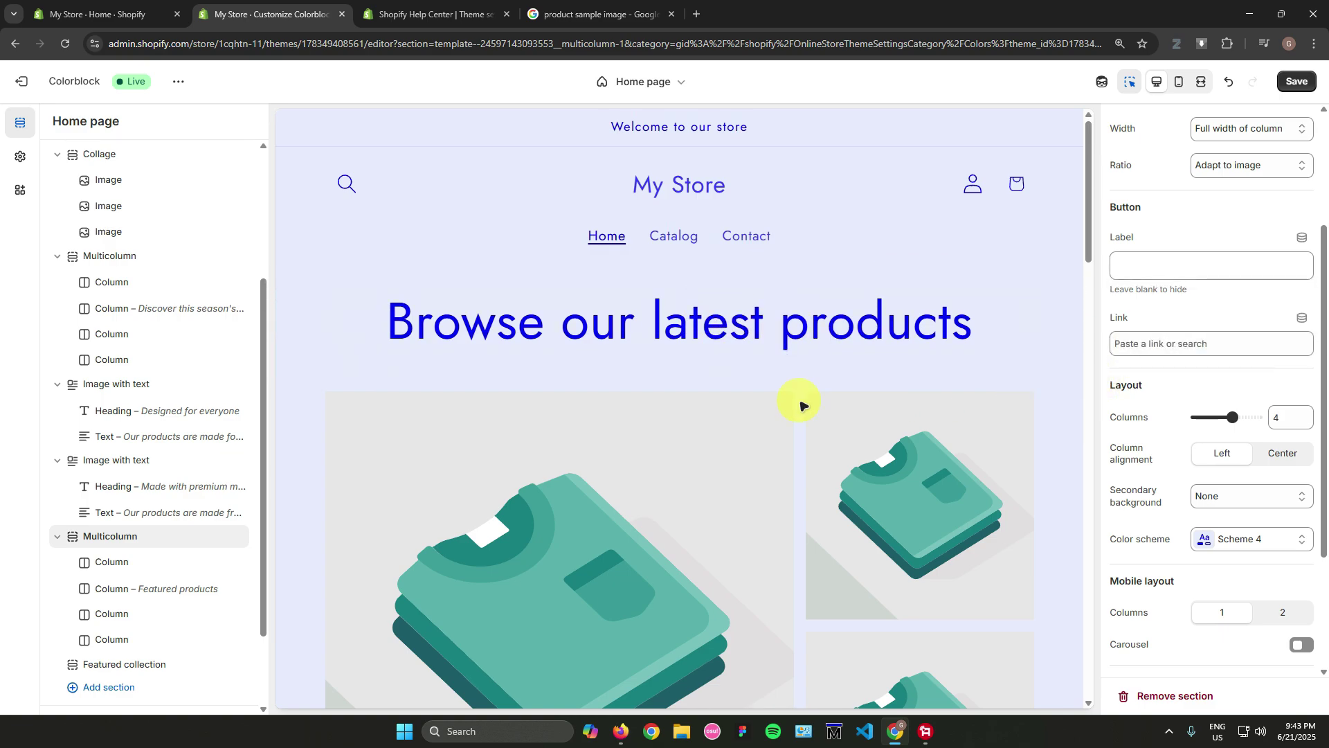
Add a new color scheme in the theme's color settings and return to the list of schemes.
{"action": "left_click", "coordinate": [30, 160]}
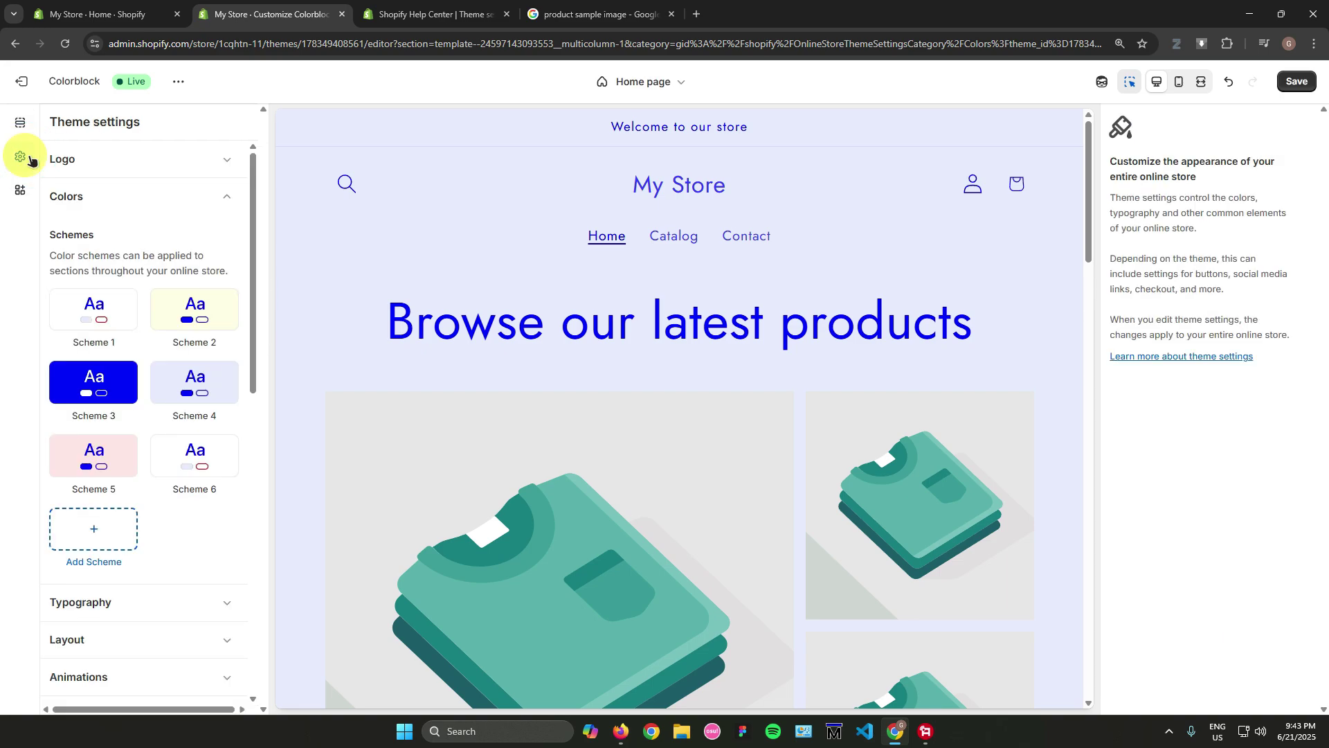
{"action": "left_click", "coordinate": [100, 552]}
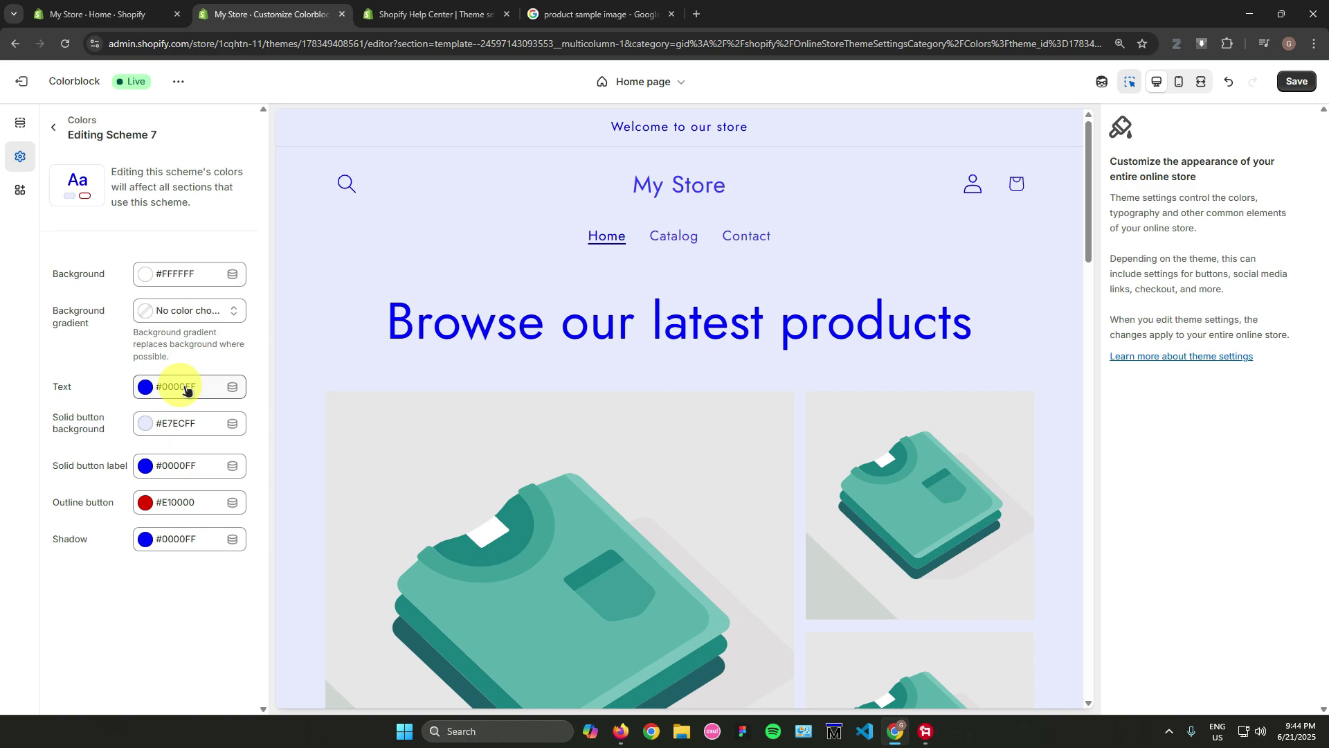
{"action": "left_click", "coordinate": [57, 128]}
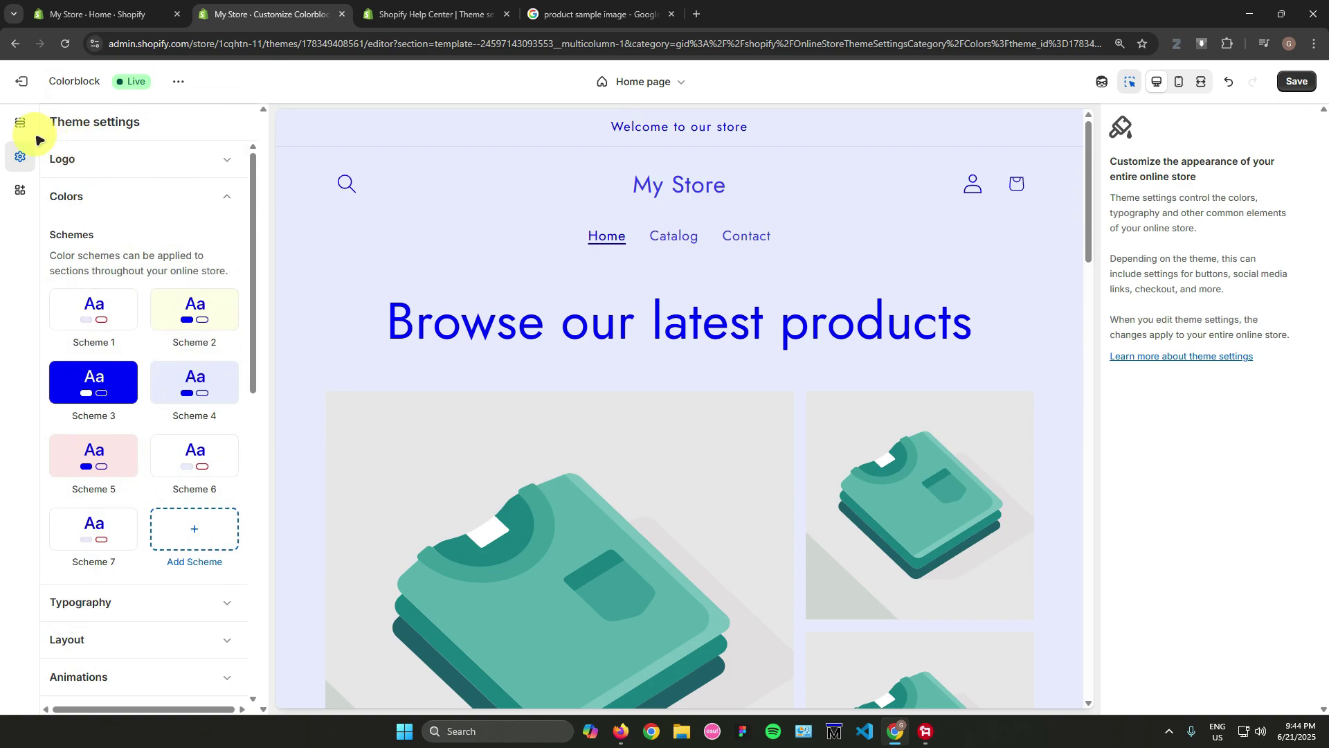
Set the headings font in the theme's typography settings to Jost Bold.
{"action": "left_click", "coordinate": [574, 316]}
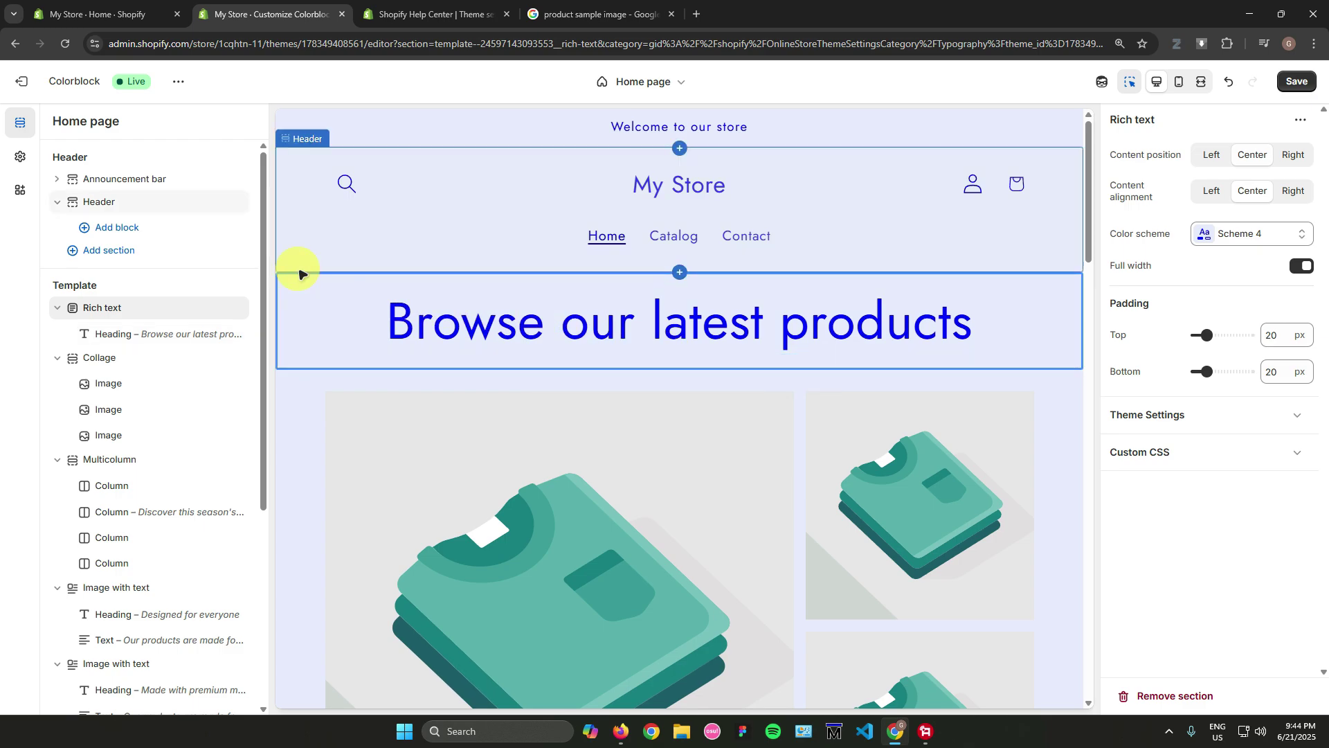
{"action": "left_click", "coordinate": [17, 155]}
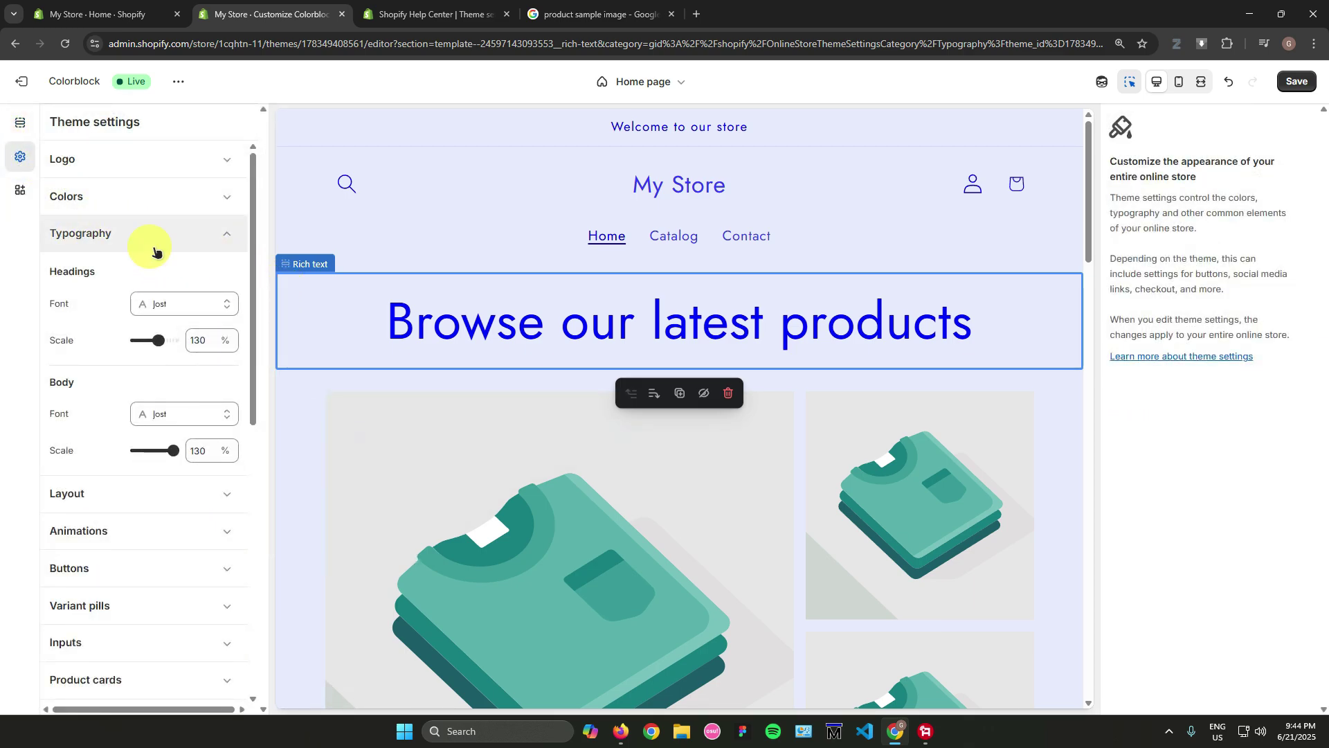
{"action": "left_click", "coordinate": [153, 302]}
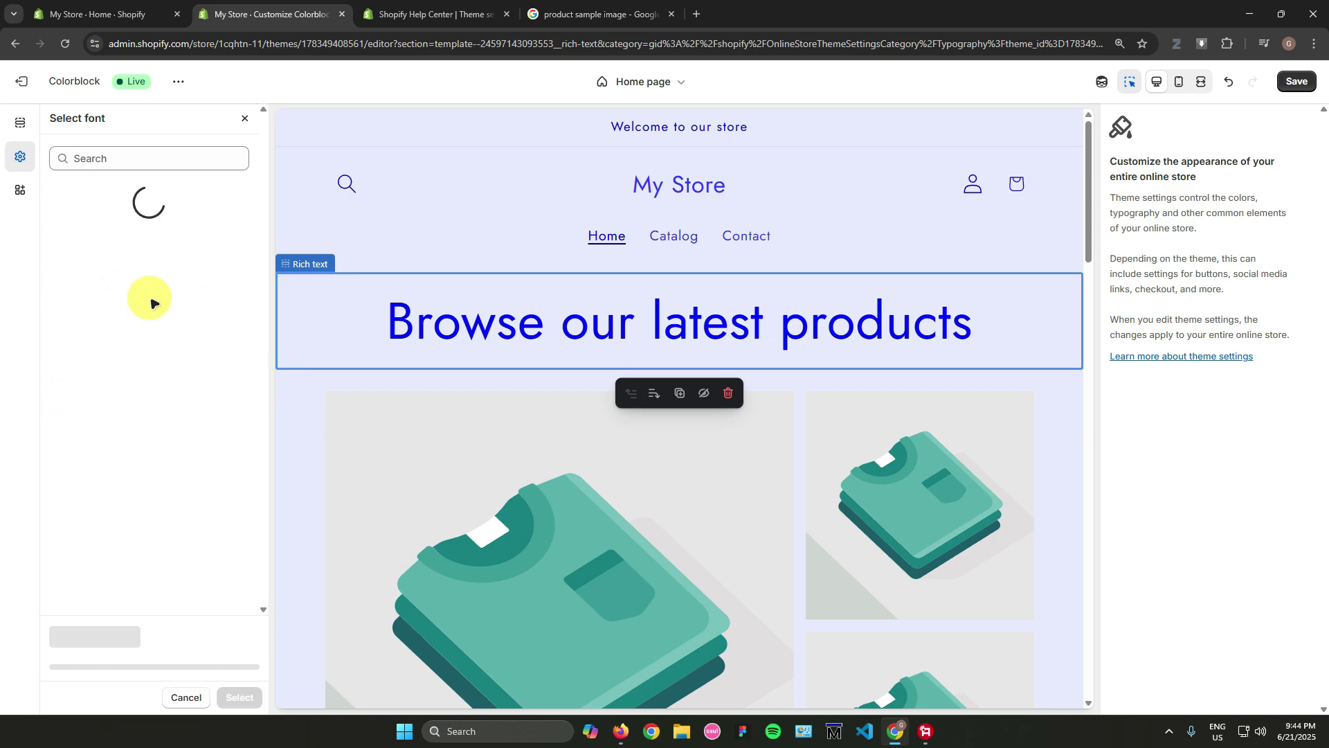
{"action": "scroll", "coordinate": [162, 325], "scroll_direction": "down", "scroll_amount": 4}
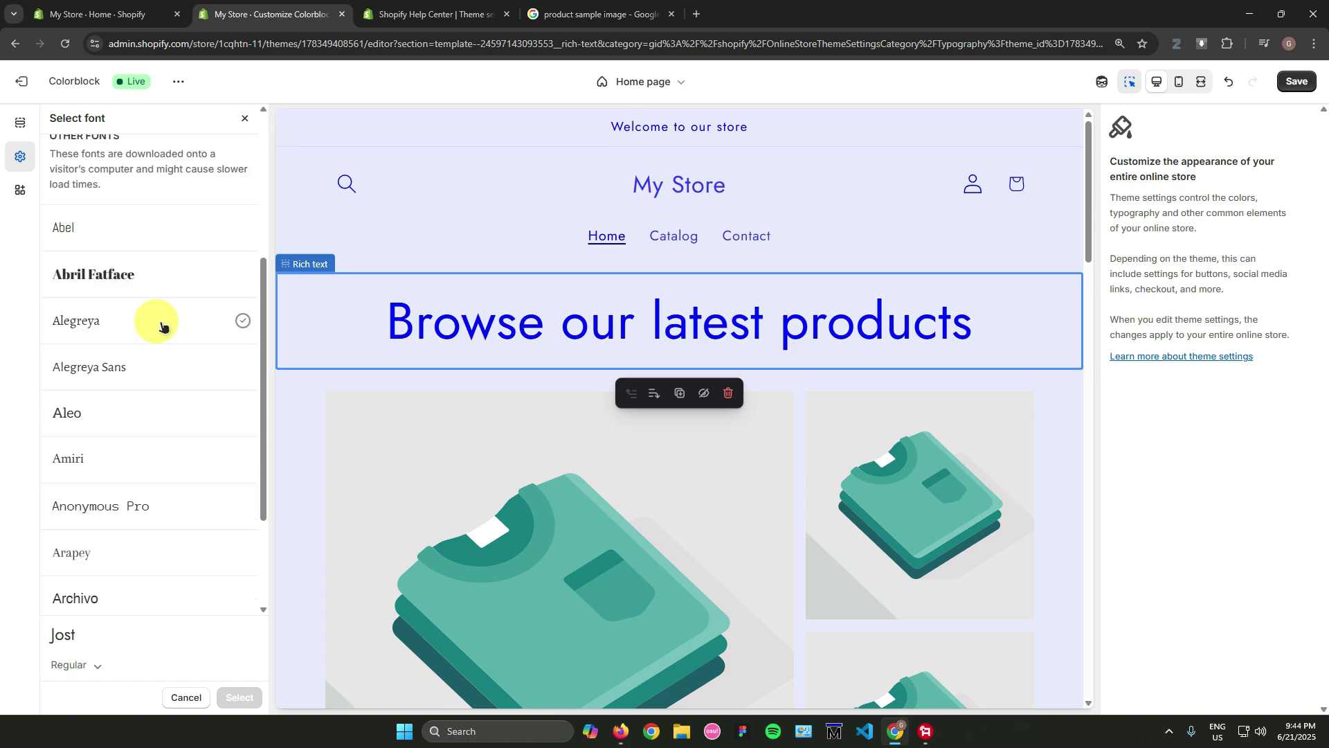
{"action": "scroll", "coordinate": [161, 325], "scroll_direction": "down", "scroll_amount": 3}
{"action": "scroll", "coordinate": [159, 346], "scroll_direction": "down", "scroll_amount": 3}
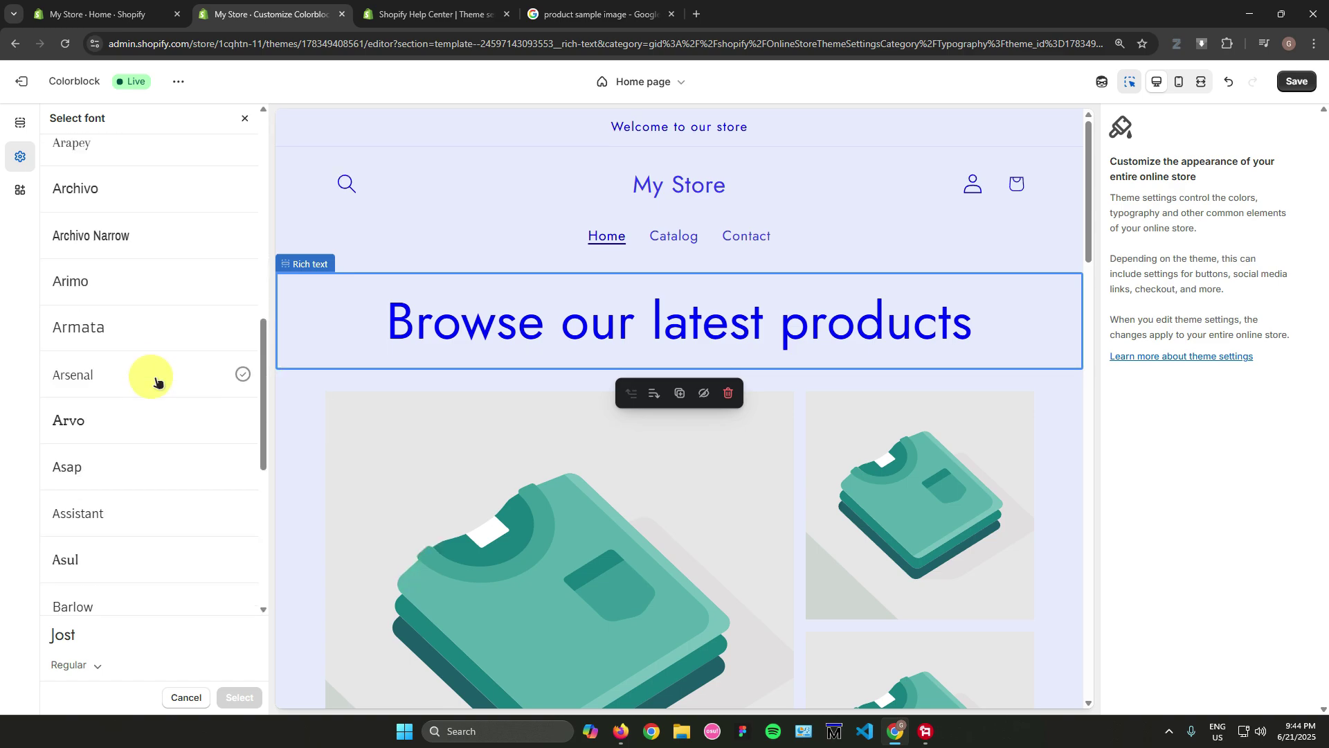
{"action": "scroll", "coordinate": [166, 463], "scroll_direction": "up", "scroll_amount": 10}
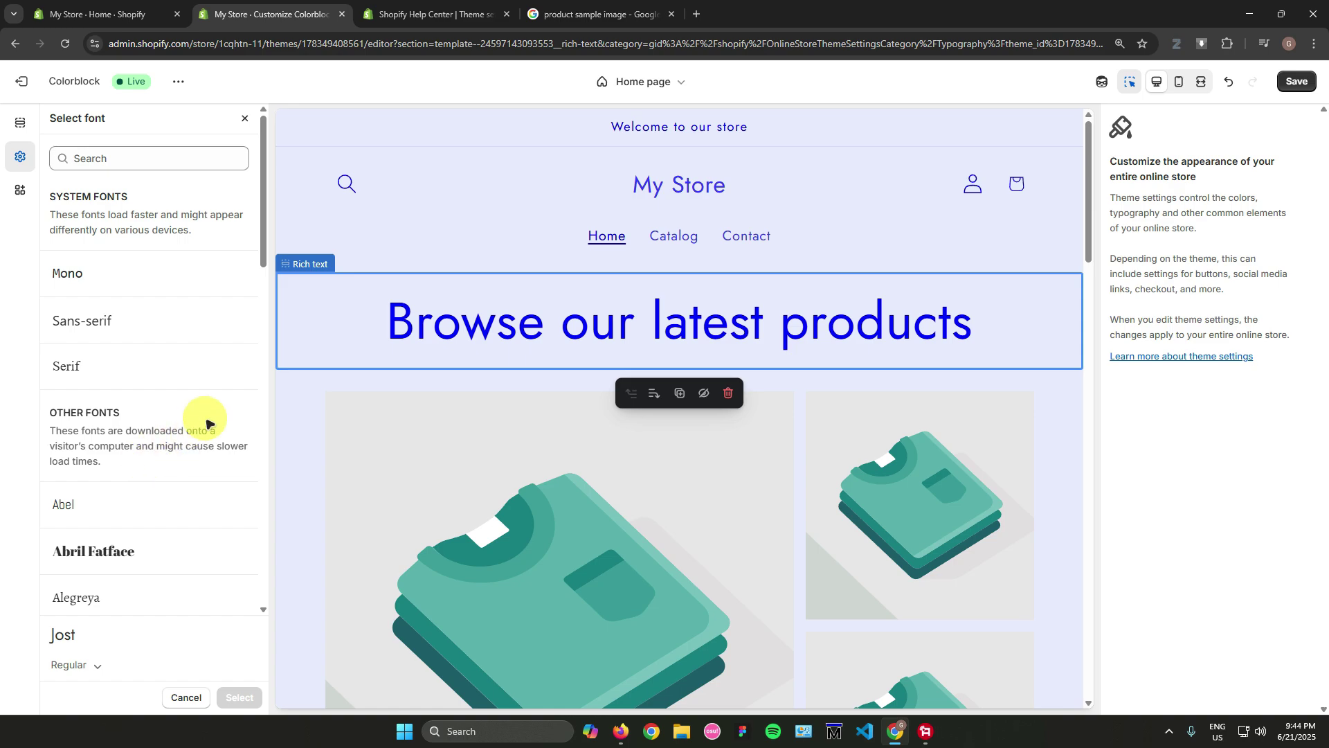
{"action": "left_click", "coordinate": [99, 669]}
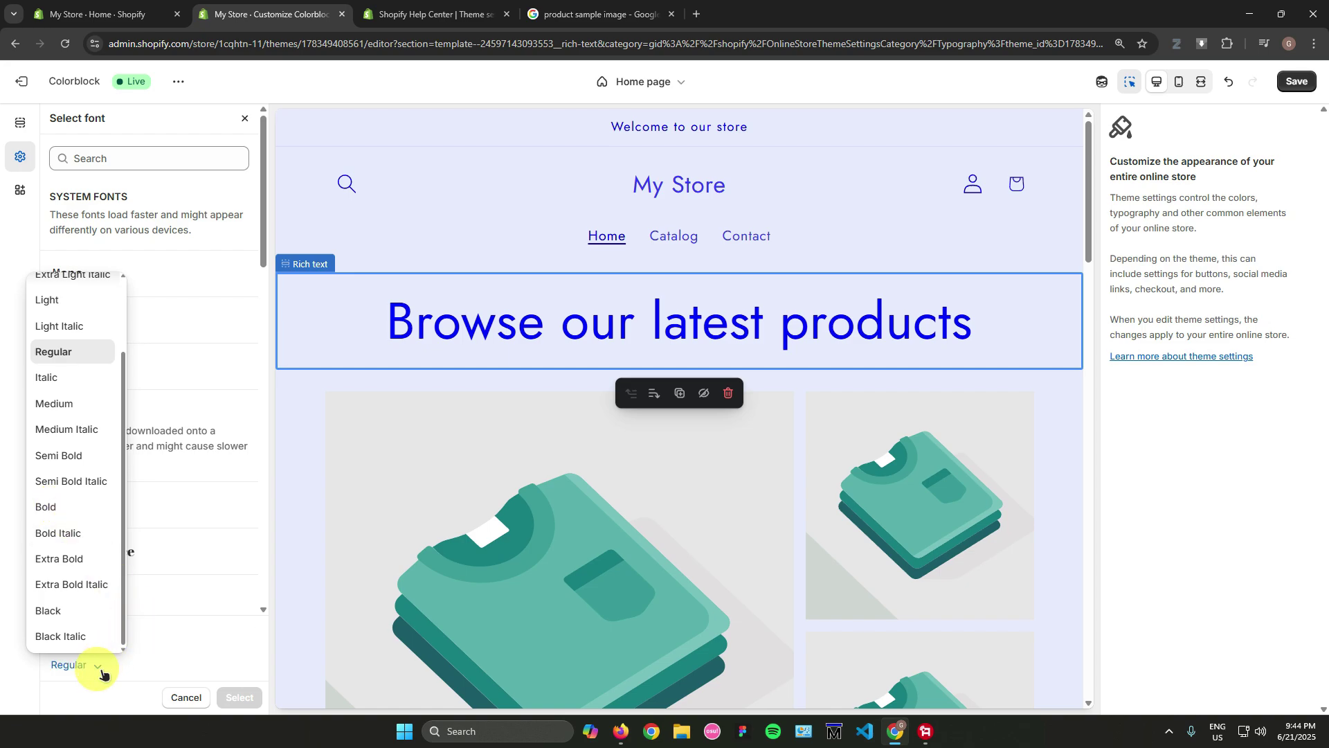
{"action": "left_click", "coordinate": [101, 668]}
{"action": "left_click", "coordinate": [96, 666]}
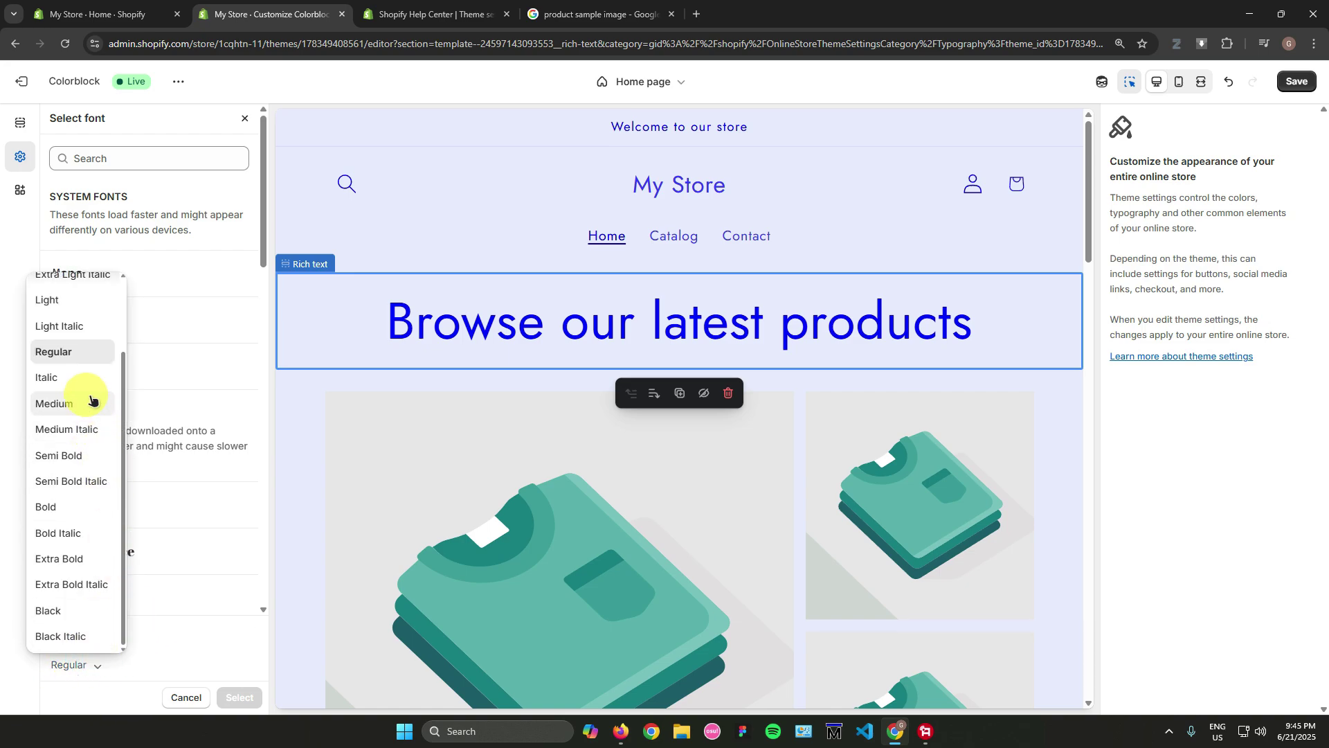
{"action": "left_click", "coordinate": [82, 507]}
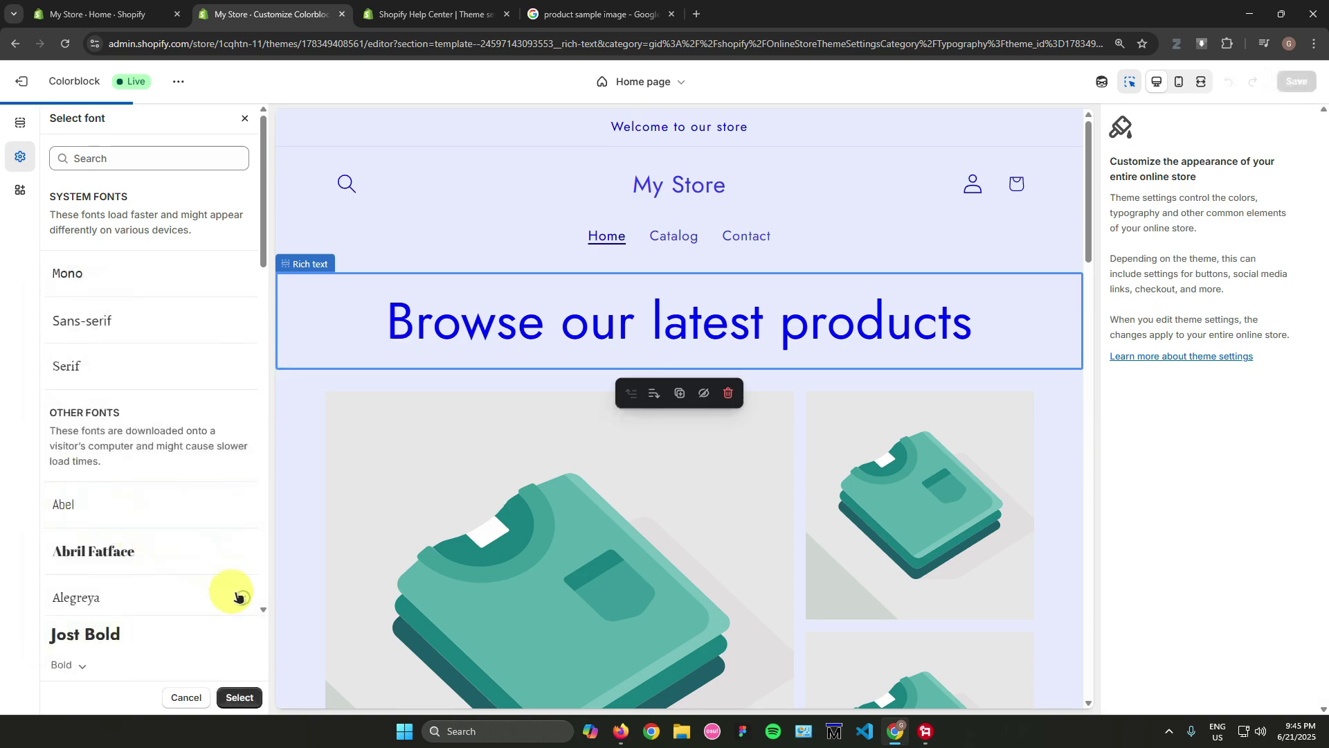
{"action": "left_click", "coordinate": [240, 697]}
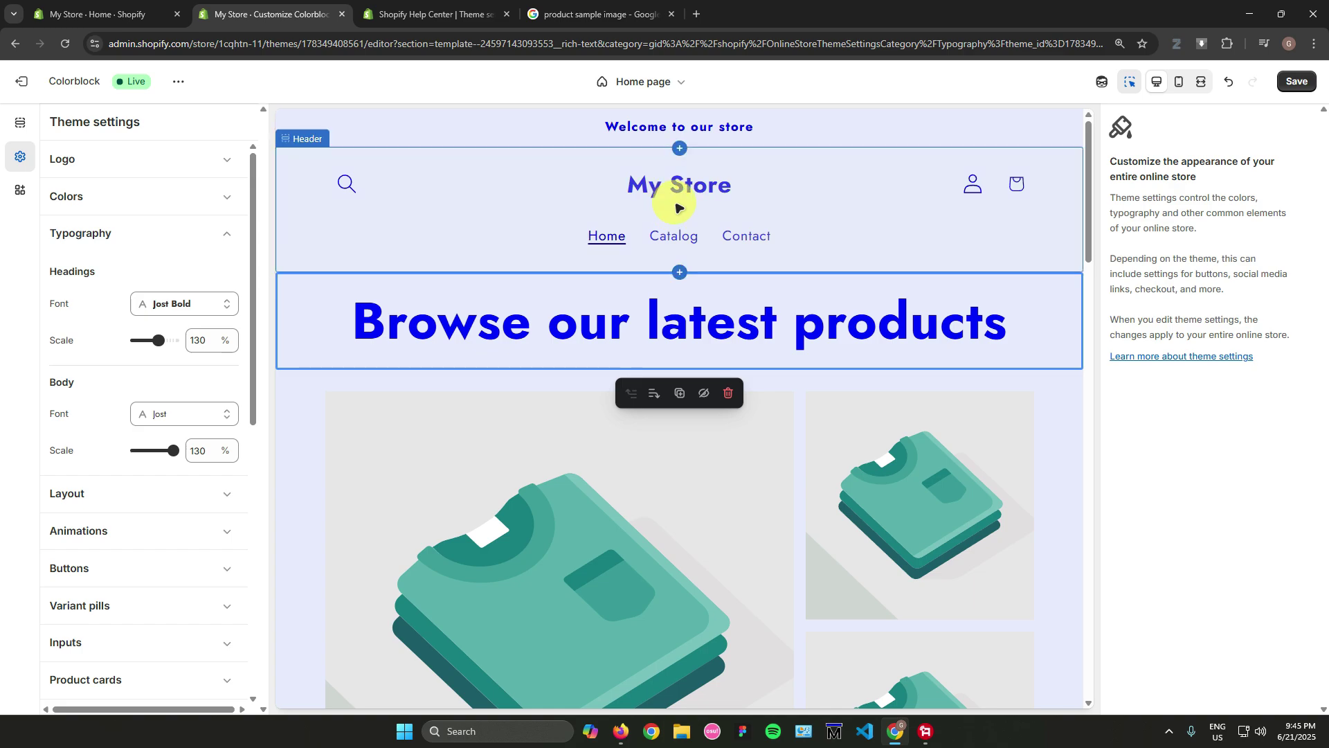
Set the body font in the theme's typography settings to Jost Light Italic and check the home page preview.
{"action": "left_click", "coordinate": [163, 414]}
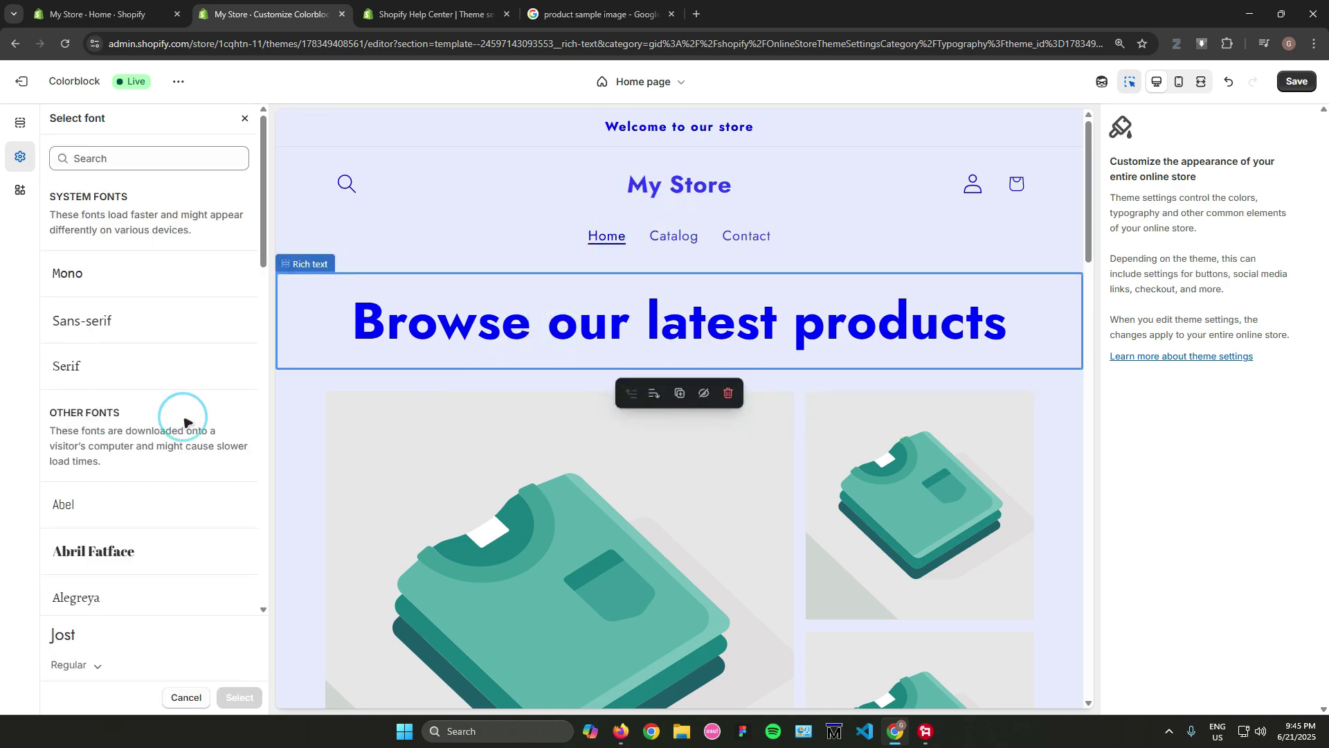
{"action": "left_click", "coordinate": [99, 667]}
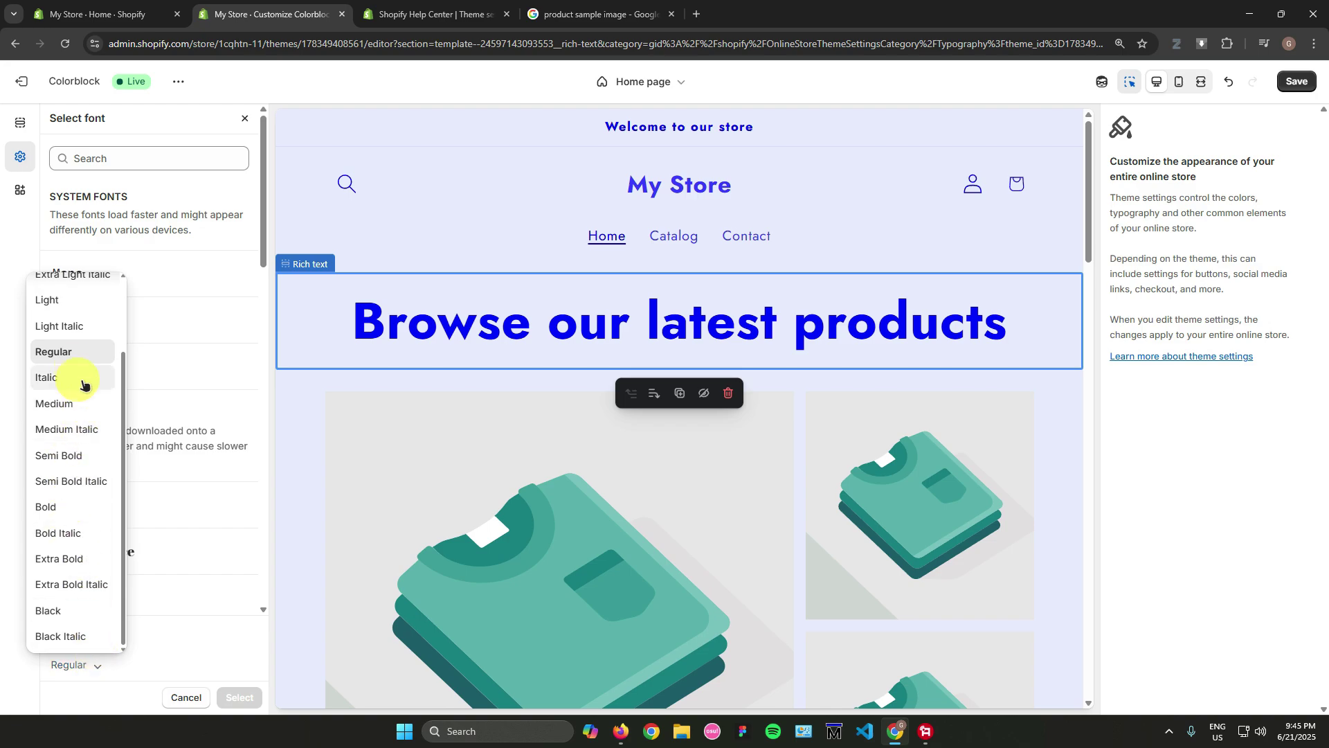
{"action": "left_click", "coordinate": [82, 333]}
{"action": "left_click", "coordinate": [240, 698]}
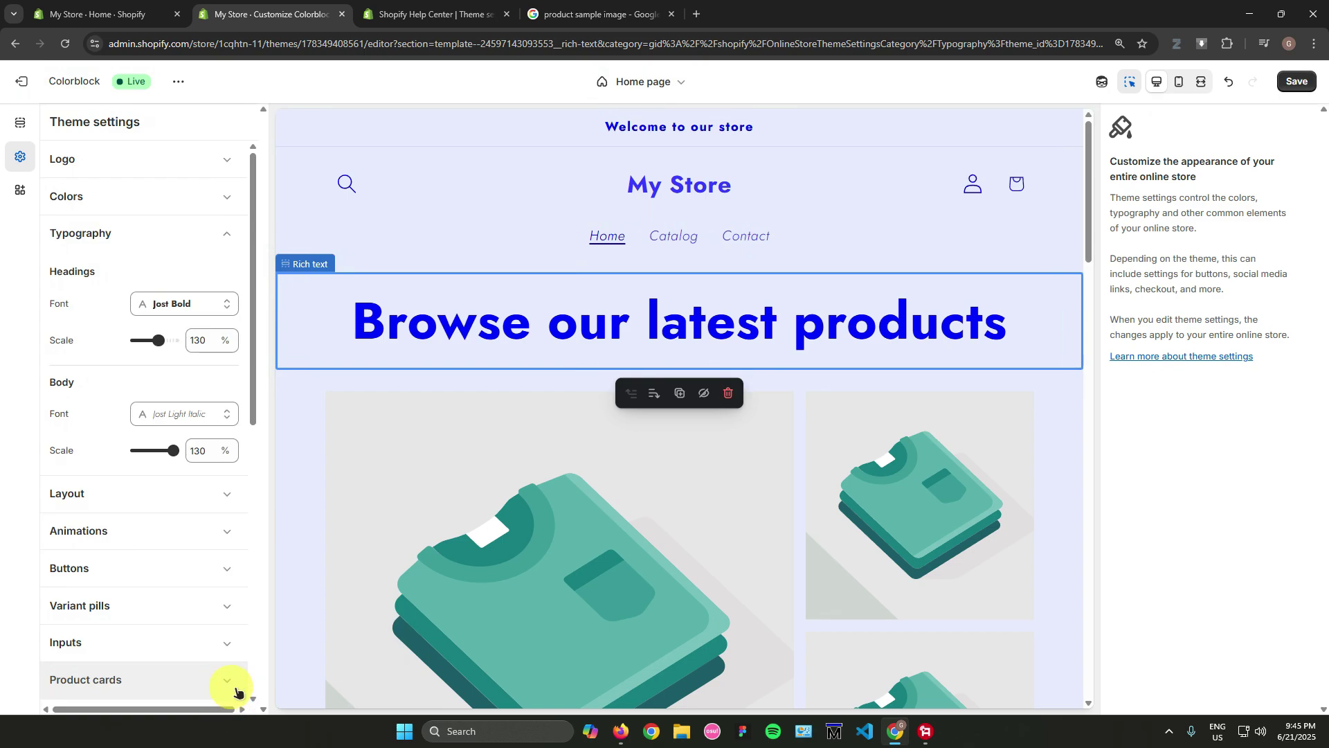
{"action": "scroll", "coordinate": [484, 466], "scroll_direction": "down", "scroll_amount": 10}
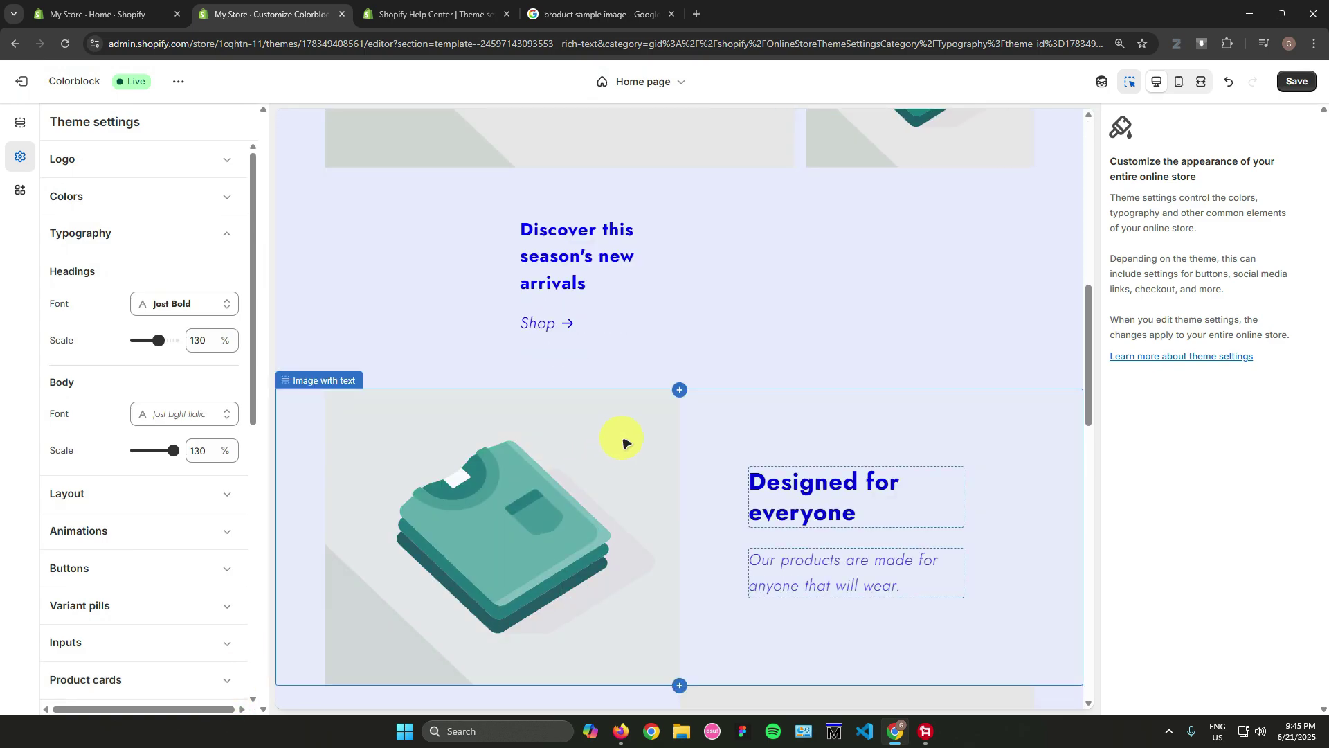
{"action": "scroll", "coordinate": [623, 441], "scroll_direction": "up", "scroll_amount": 10}
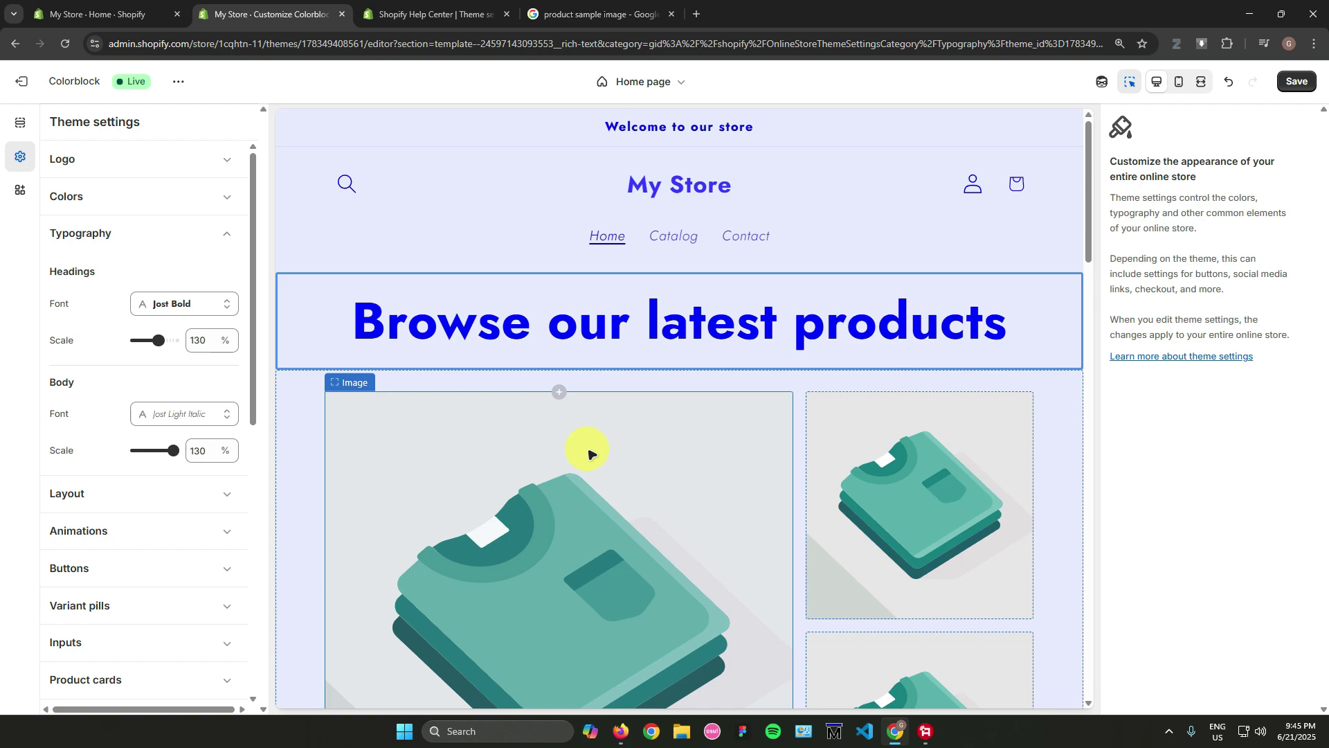
Set the large image block of the home page's Collage section to the images JPG file from the store's files.
{"action": "left_click", "coordinate": [590, 453]}
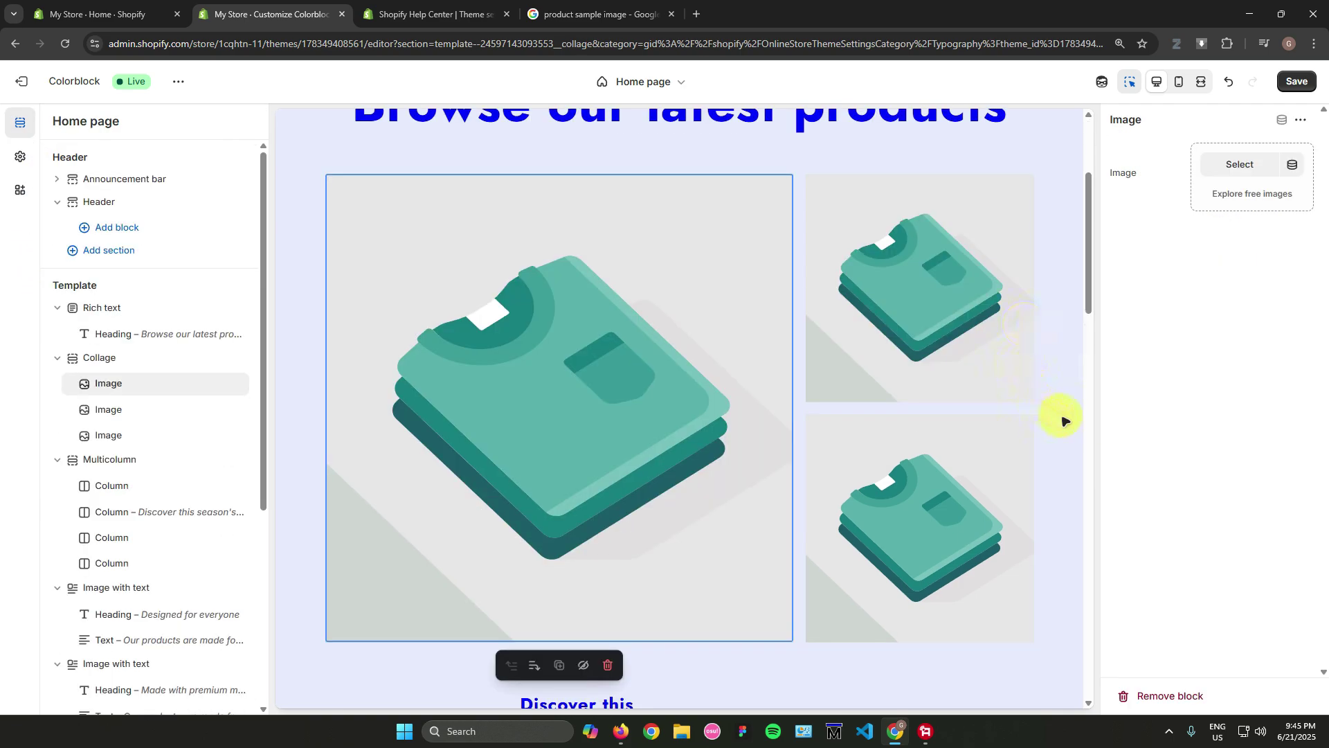
{"action": "scroll", "coordinate": [1059, 415], "scroll_direction": "up", "scroll_amount": 3}
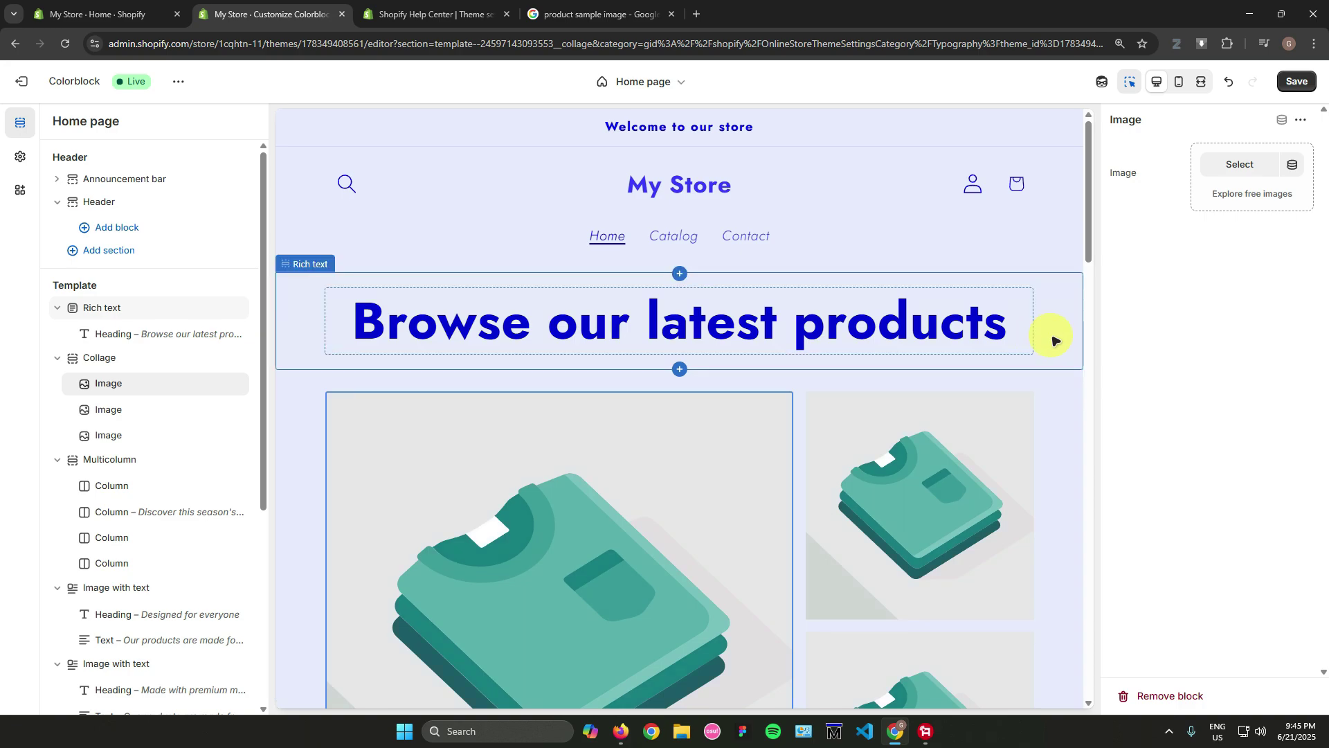
{"action": "scroll", "coordinate": [1066, 432], "scroll_direction": "down", "scroll_amount": 12}
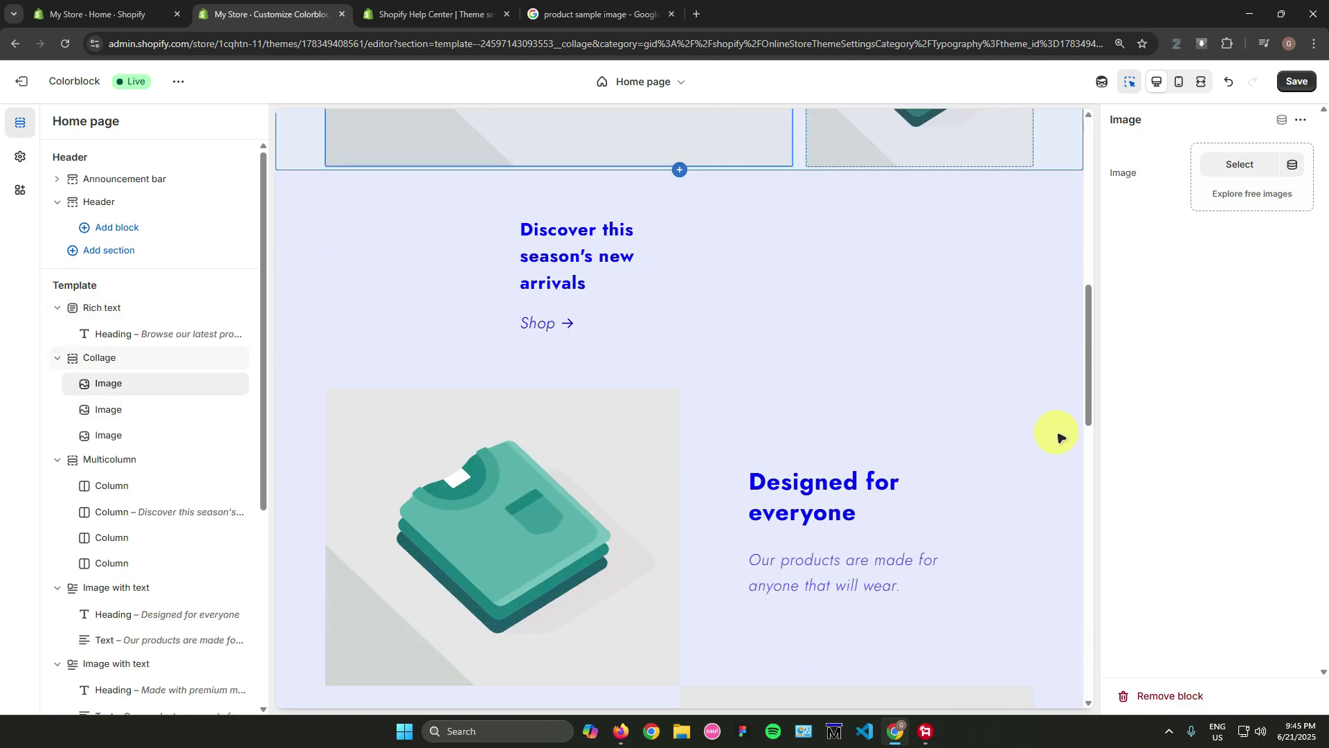
{"action": "scroll", "coordinate": [1031, 438], "scroll_direction": "up", "scroll_amount": 12}
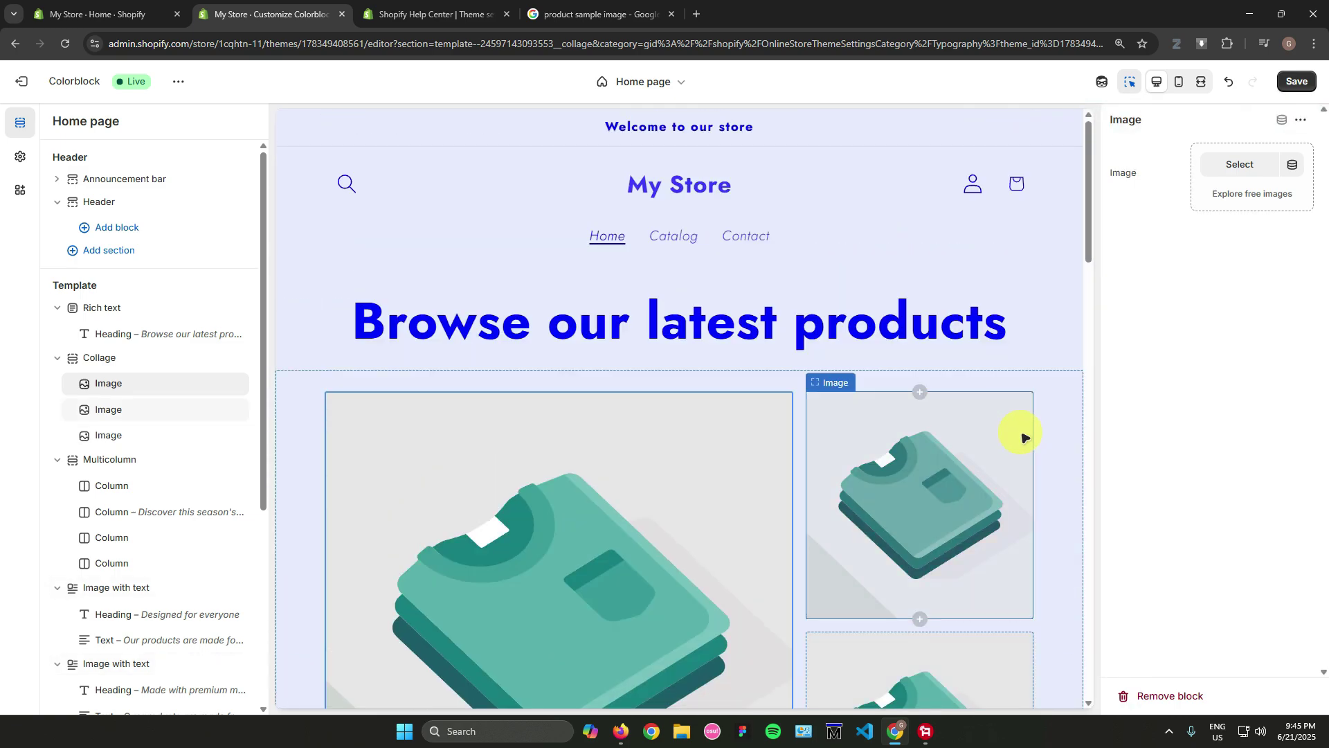
{"action": "left_click", "coordinate": [1058, 434]}
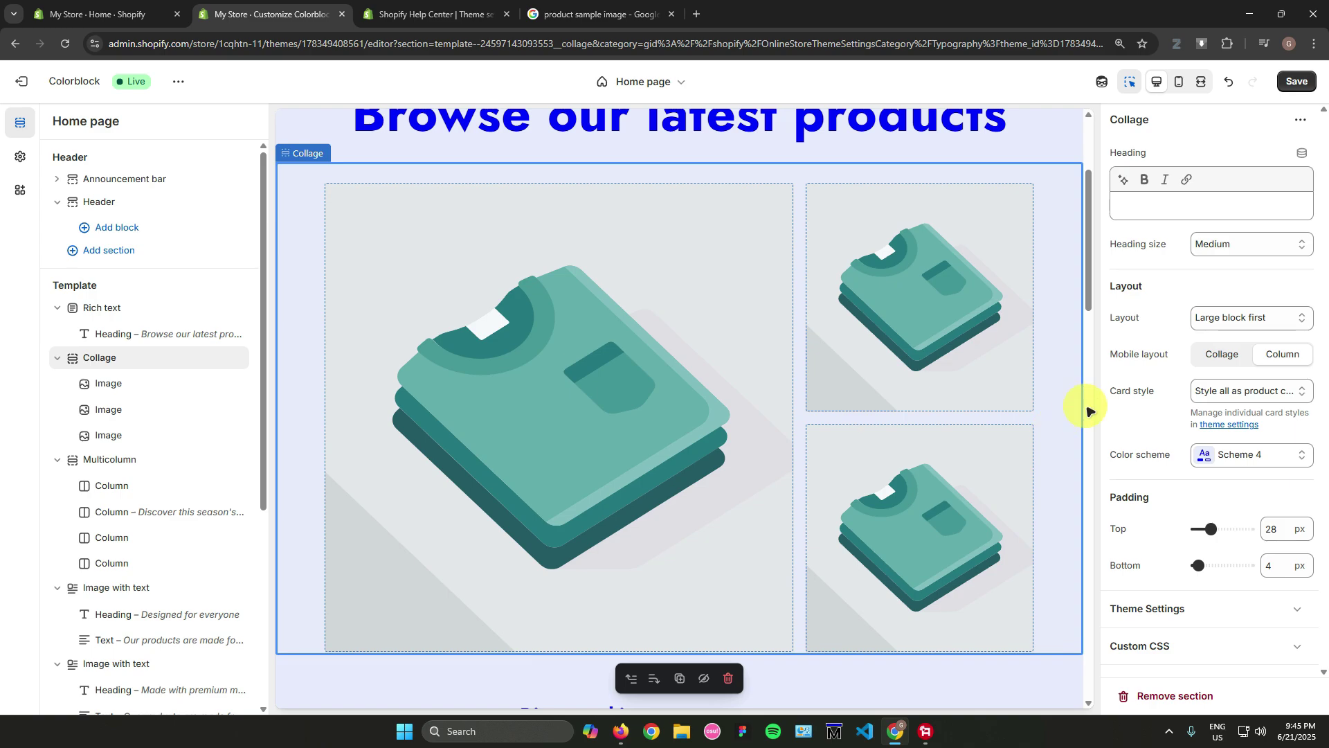
{"action": "scroll", "coordinate": [694, 308], "scroll_direction": "up", "scroll_amount": 3}
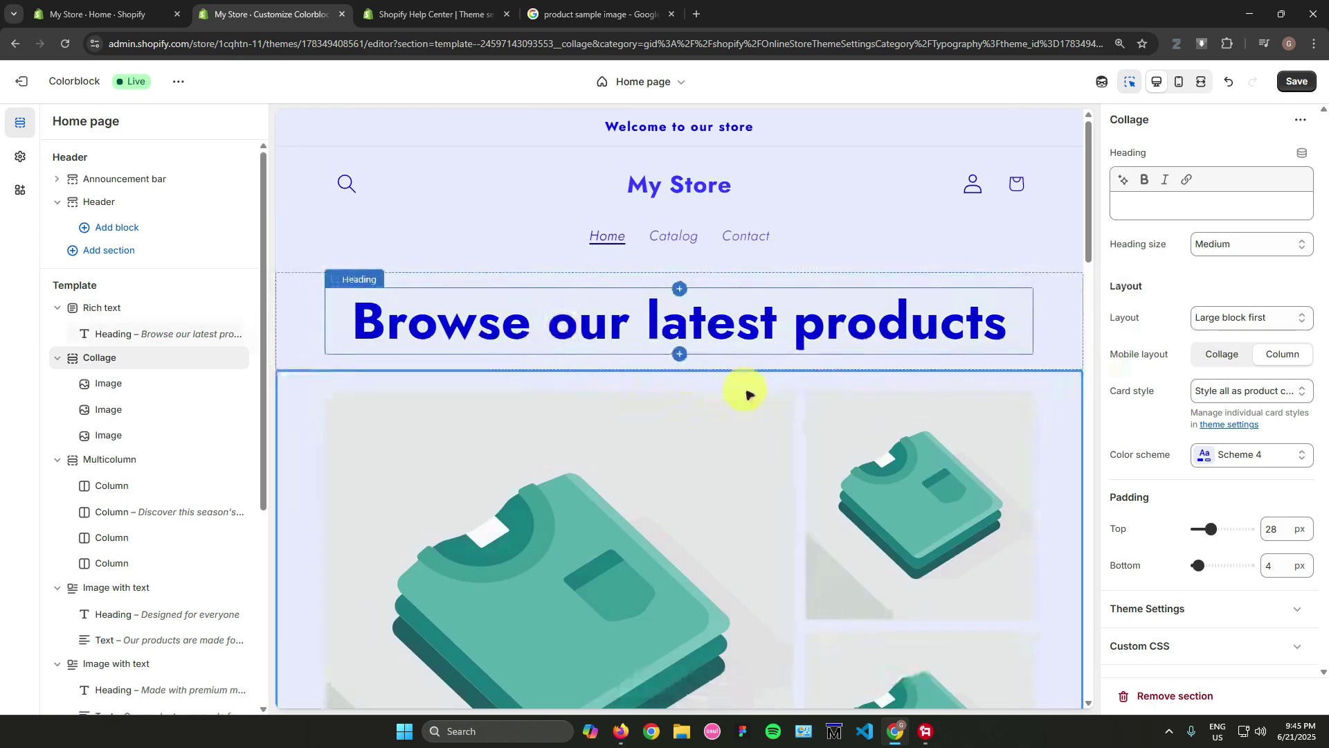
{"action": "left_click", "coordinate": [745, 398]}
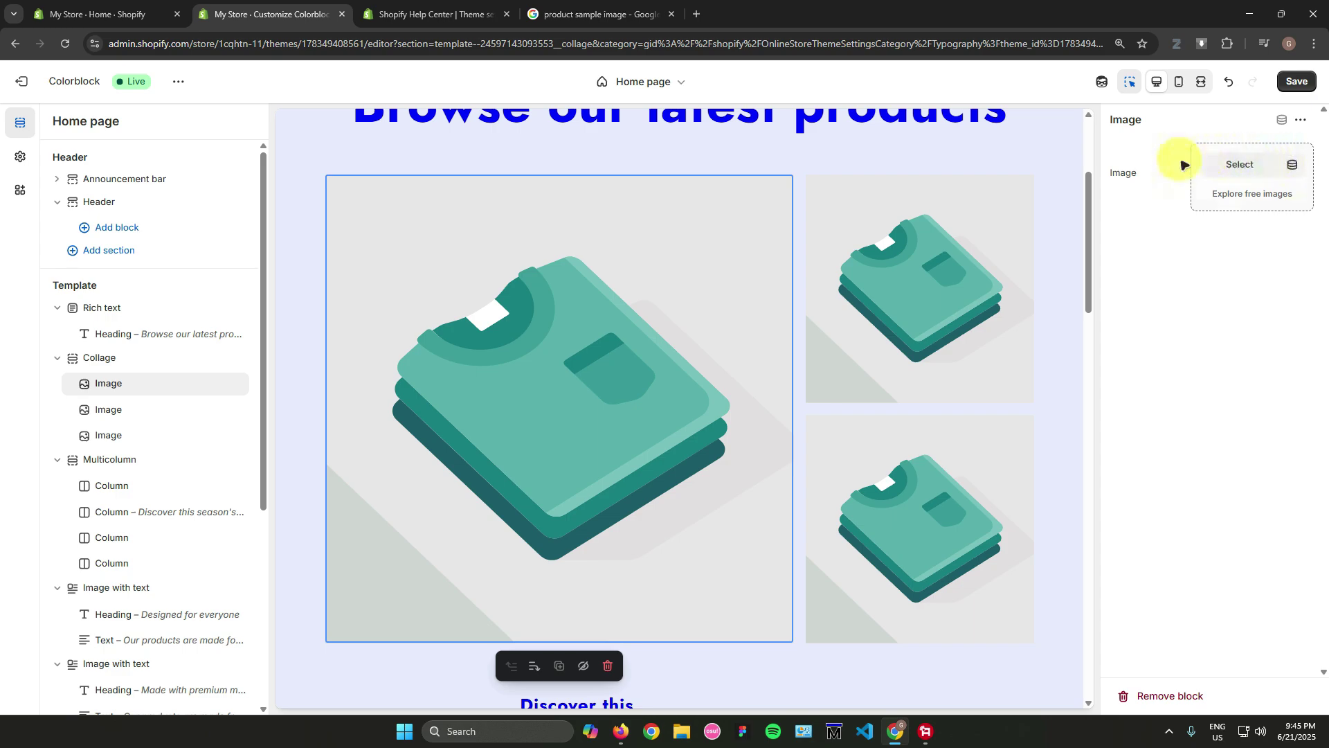
{"action": "left_click", "coordinate": [1235, 169]}
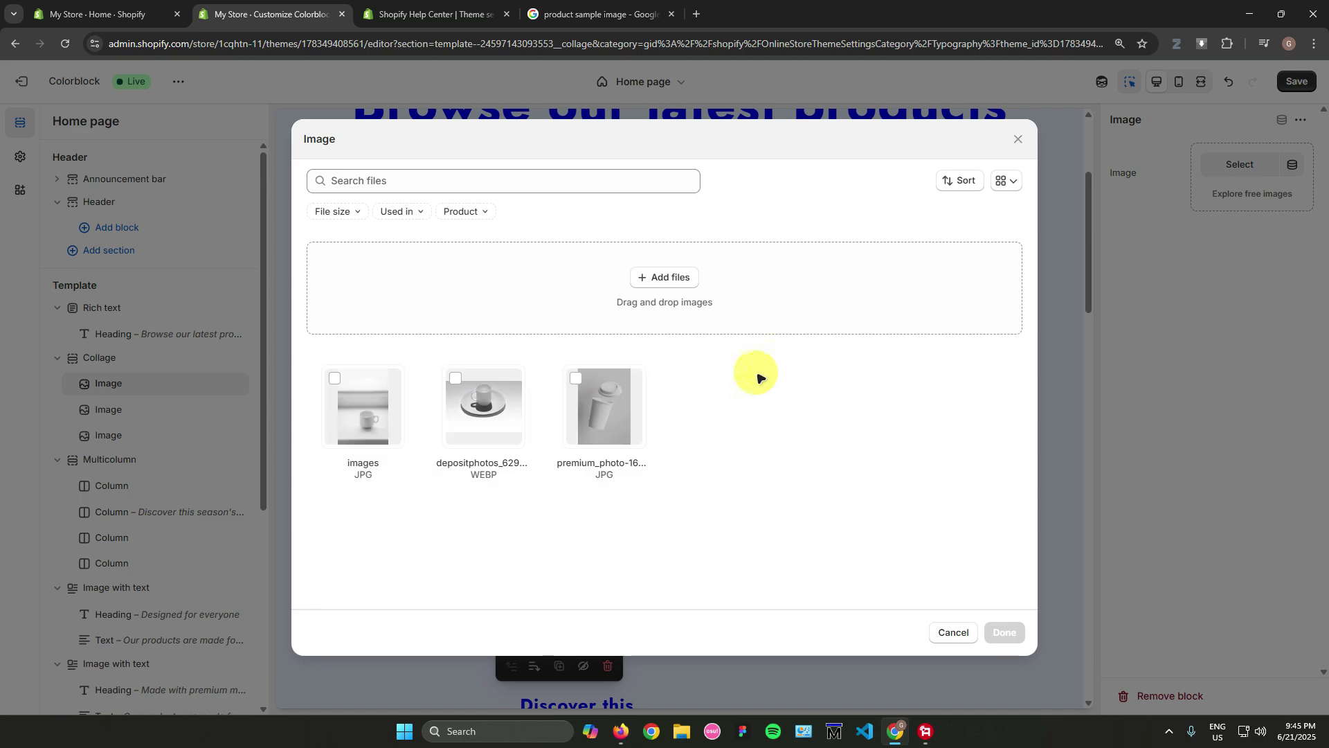
{"action": "left_click", "coordinate": [339, 408]}
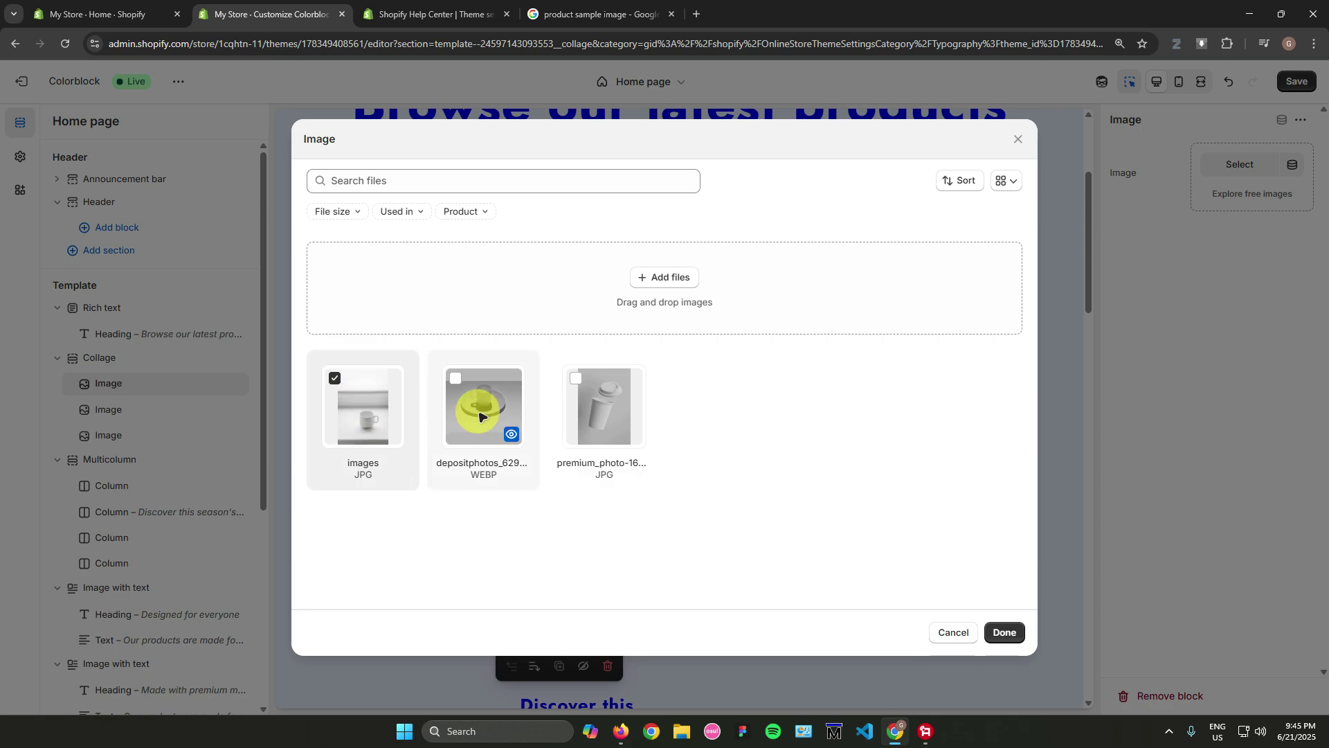
{"action": "left_click", "coordinate": [1005, 632]}
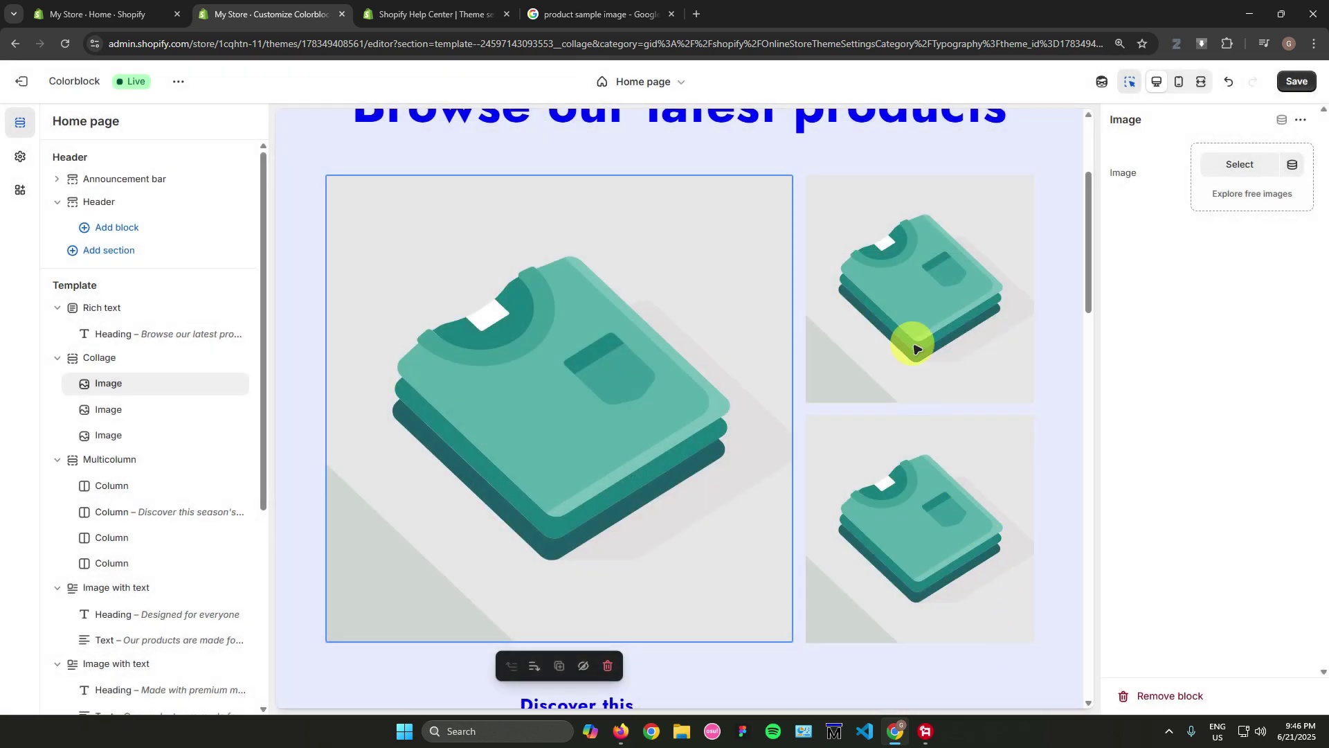
Set the second image block of the Collage section to the premium_photo JPG file of the paper cup.
{"action": "left_click", "coordinate": [912, 292]}
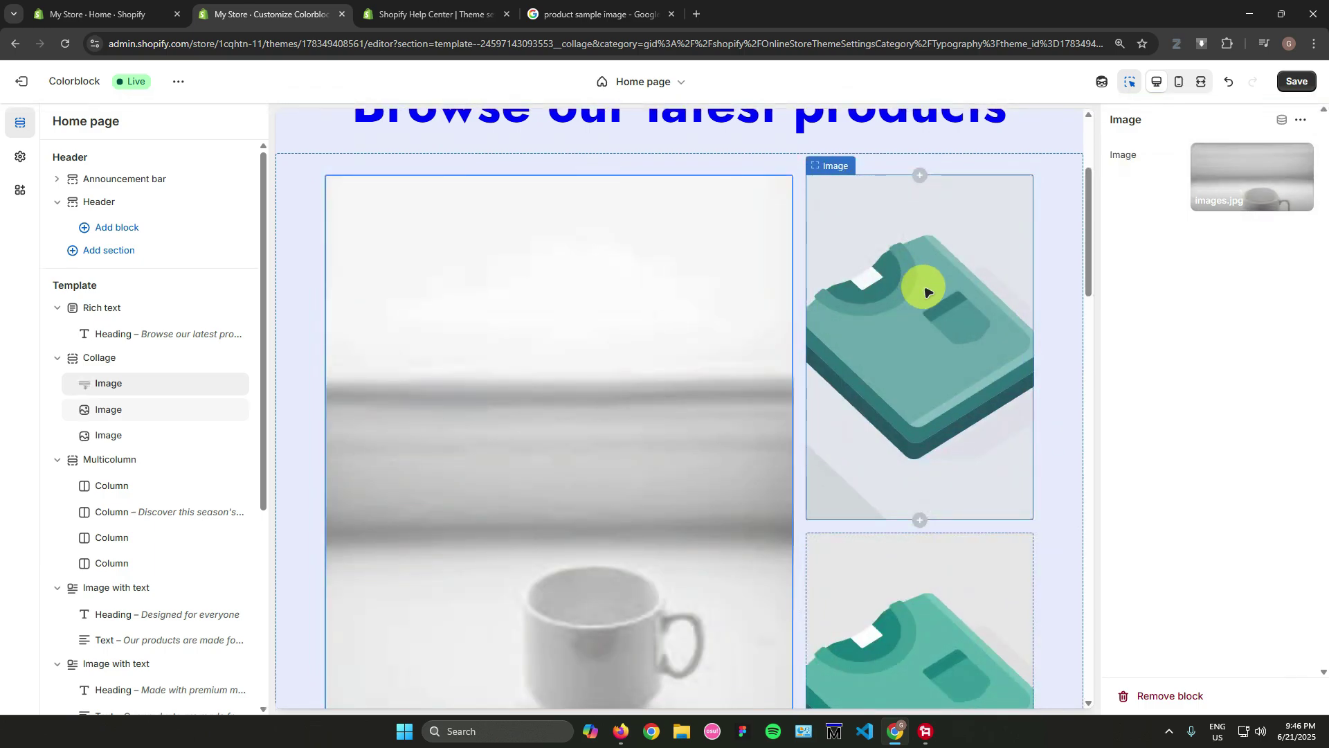
{"action": "left_click", "coordinate": [1230, 166]}
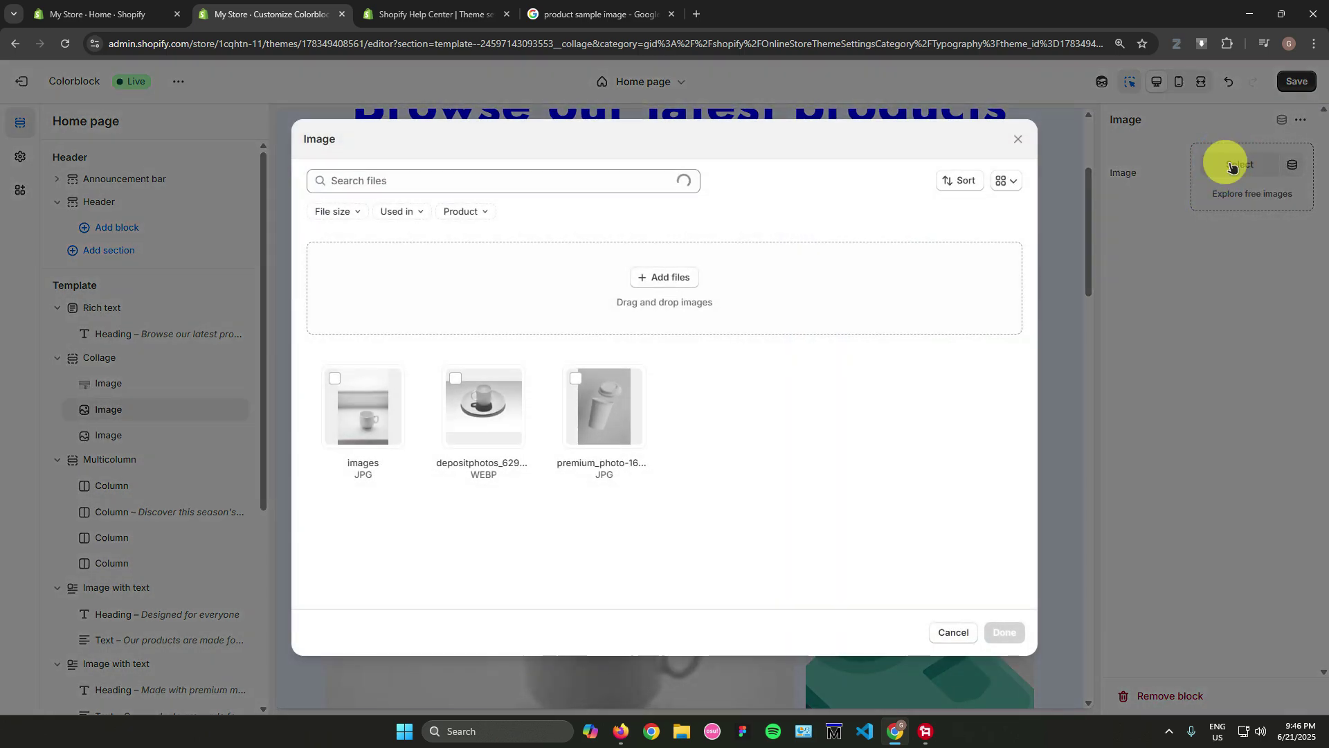
{"action": "left_click", "coordinate": [612, 408]}
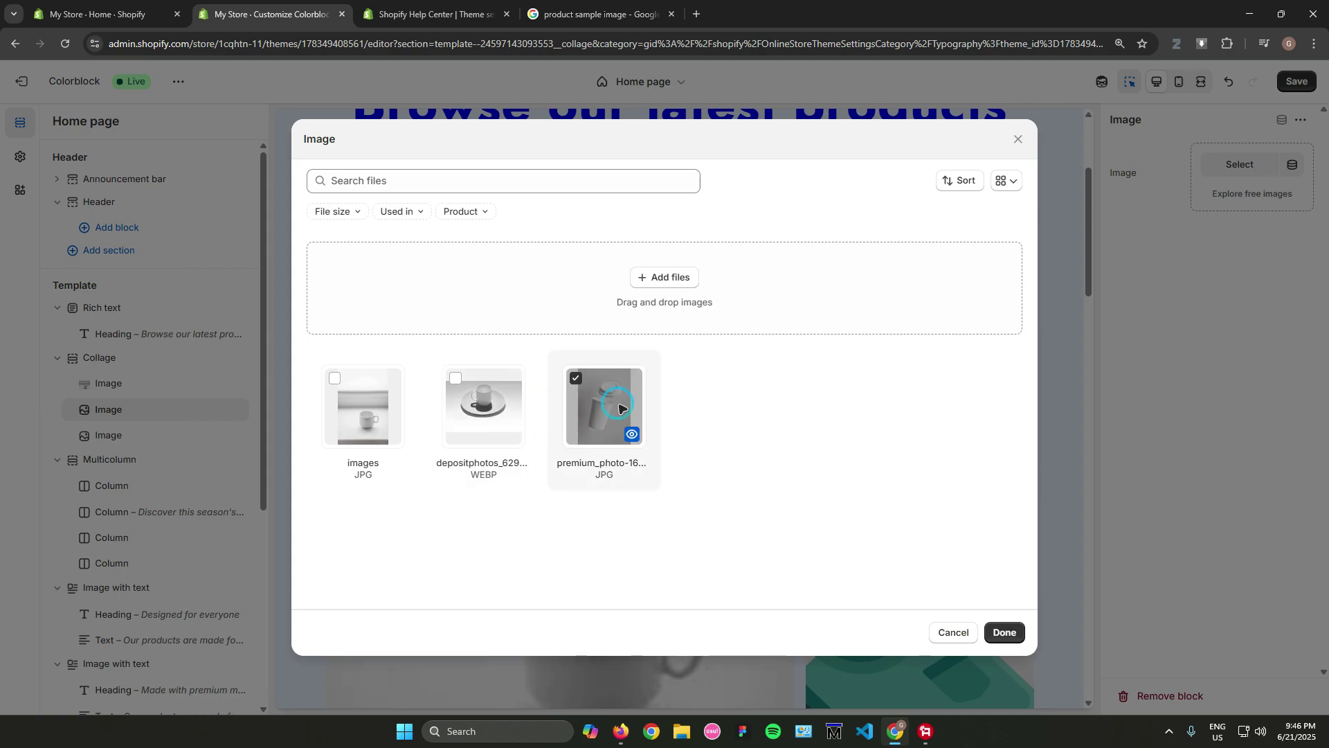
{"action": "left_click", "coordinate": [1005, 630]}
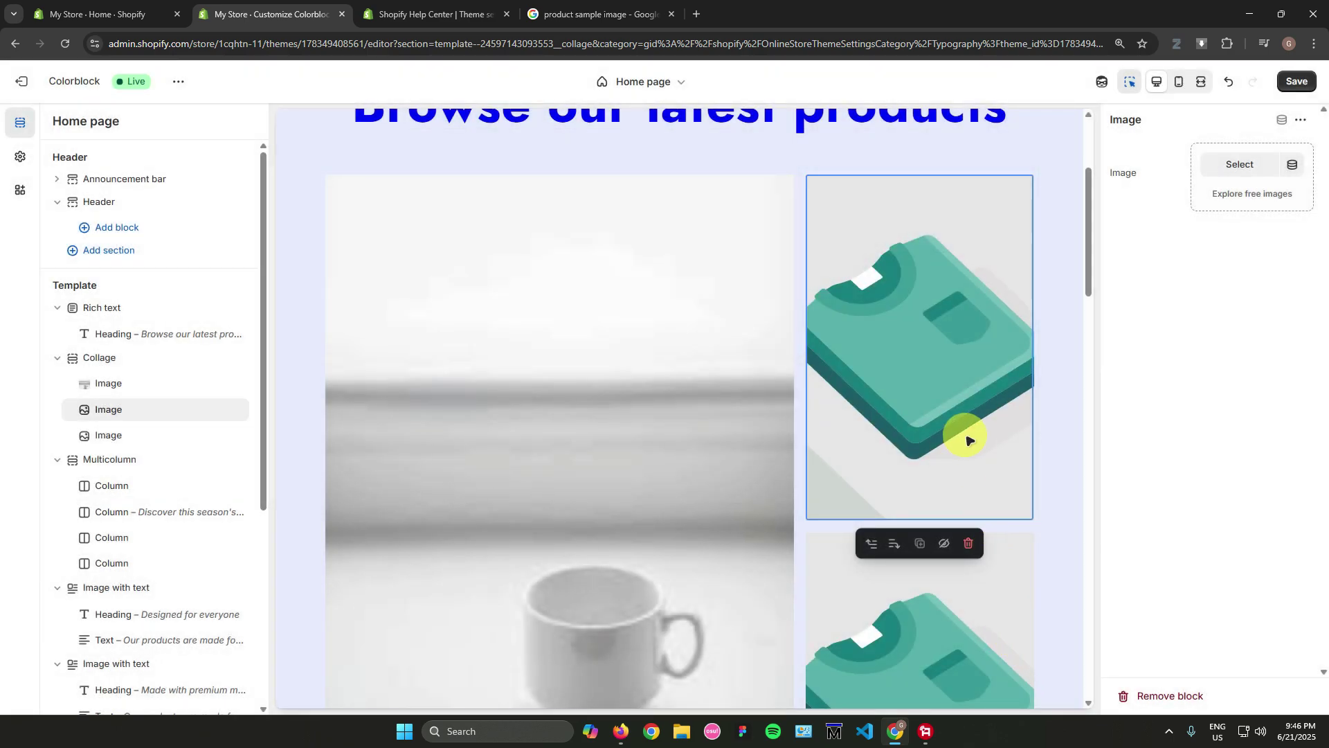
Set the third image block of the Collage section to the depositphotos WEBP file of the cup on a plate.
{"action": "scroll", "coordinate": [1062, 504], "scroll_direction": "down", "scroll_amount": 4}
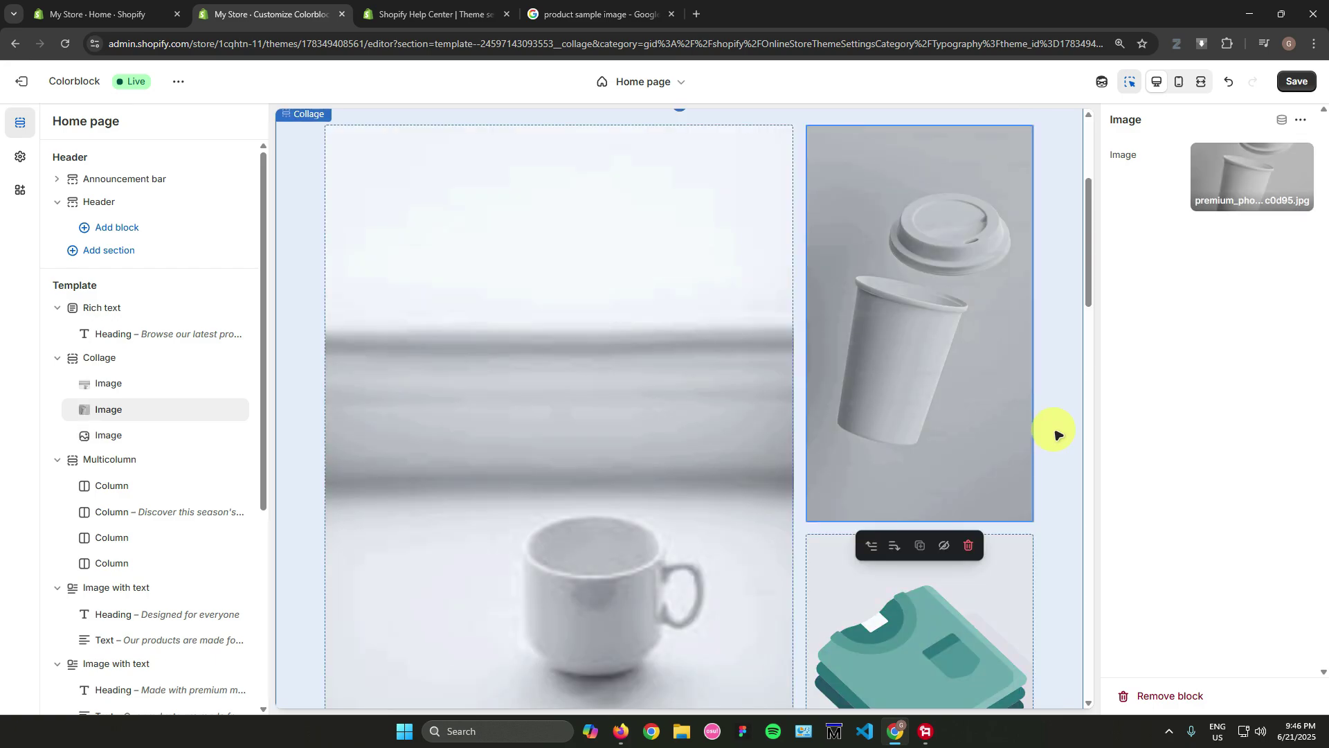
{"action": "scroll", "coordinate": [1045, 461], "scroll_direction": "down", "scroll_amount": 4}
{"action": "left_click", "coordinate": [965, 437]}
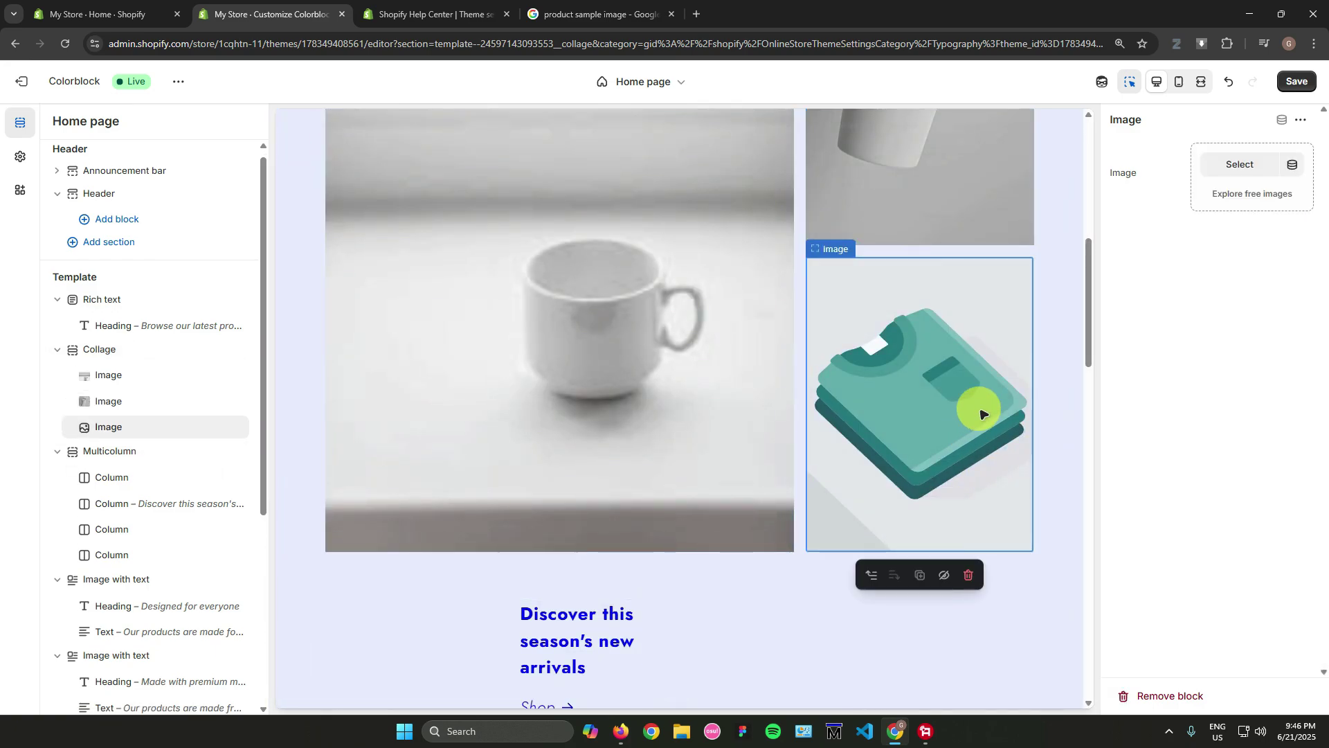
{"action": "left_click", "coordinate": [1227, 169]}
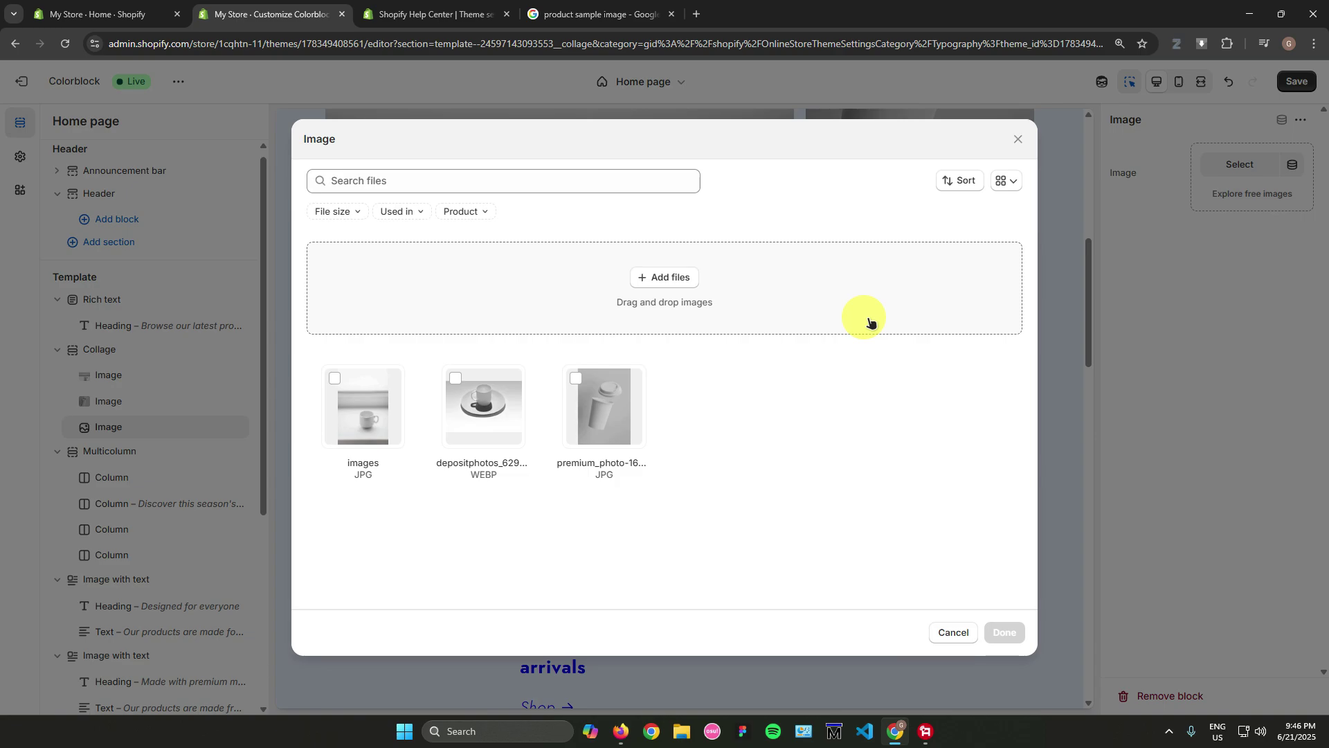
{"action": "left_click", "coordinate": [488, 384]}
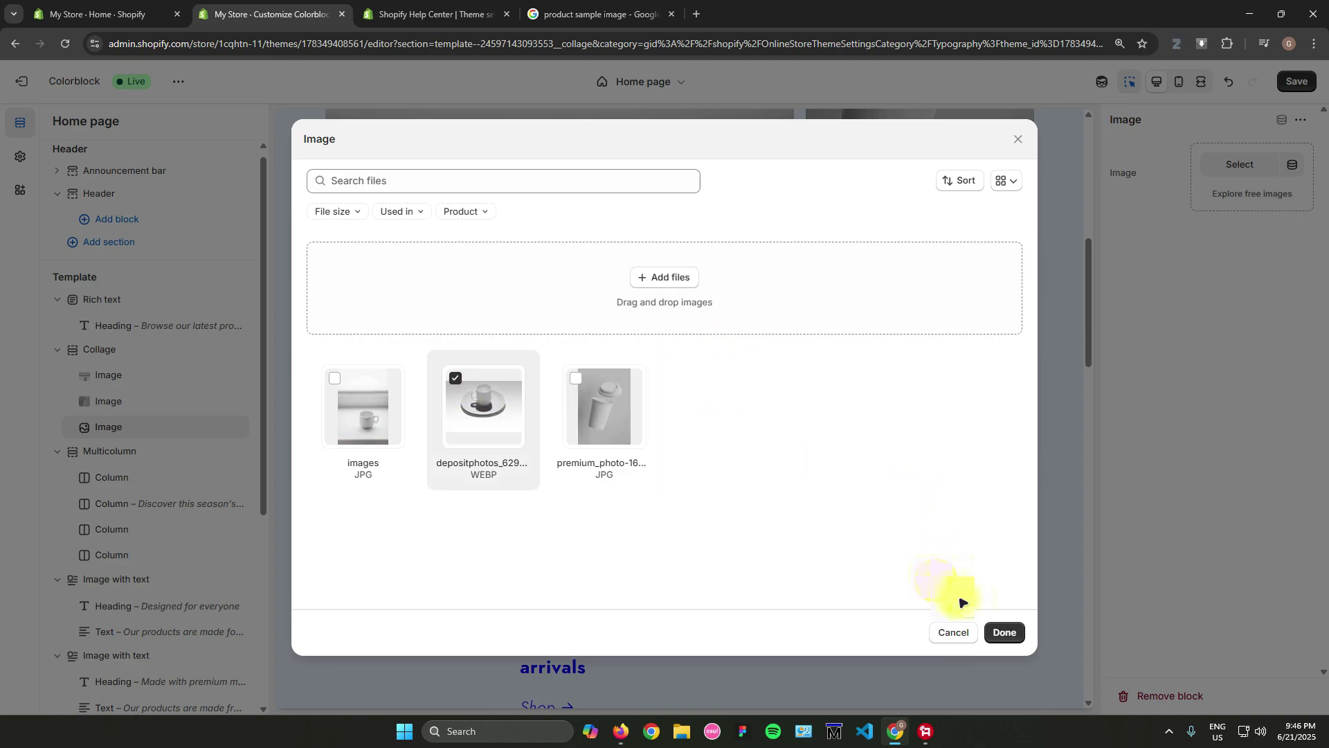
{"action": "left_click", "coordinate": [1005, 632]}
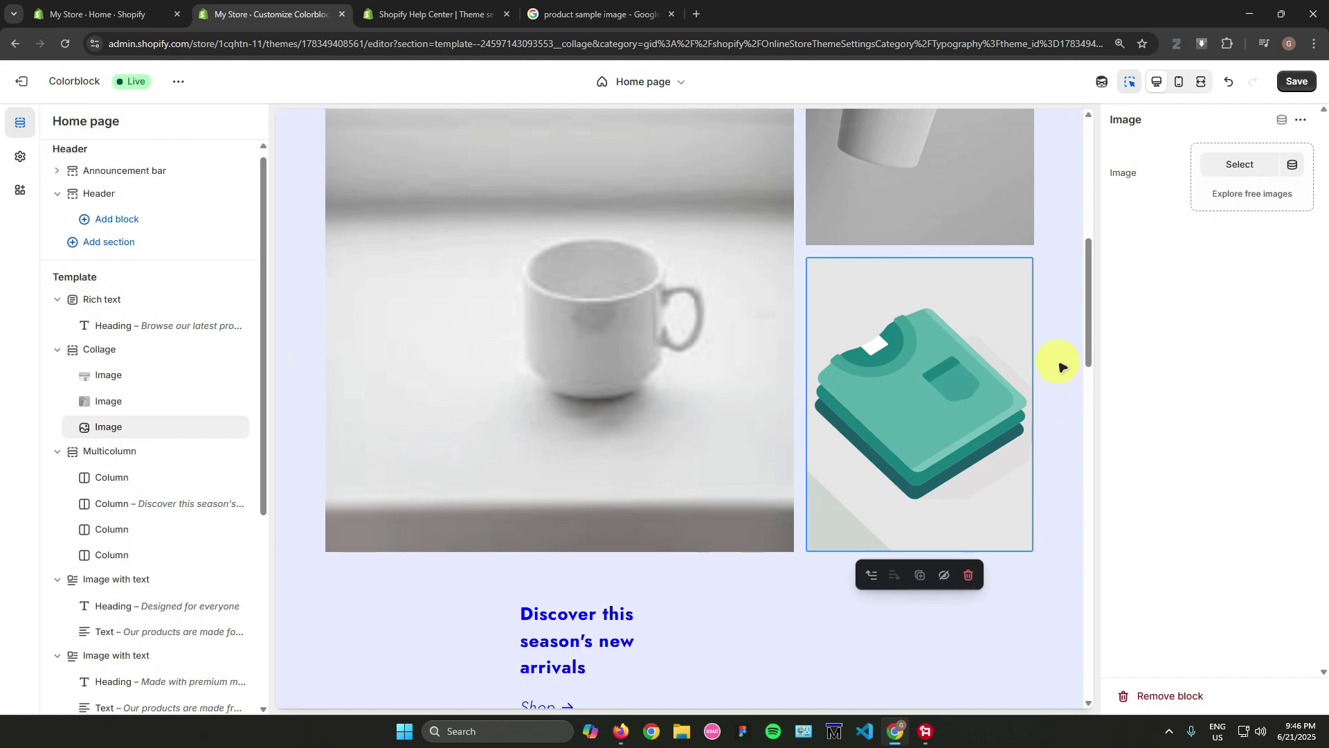
Set the image of the "Designed for everyone" image-with-text section to the depositphotos WEBP file.
{"action": "scroll", "coordinate": [1059, 365], "scroll_direction": "down", "scroll_amount": 8}
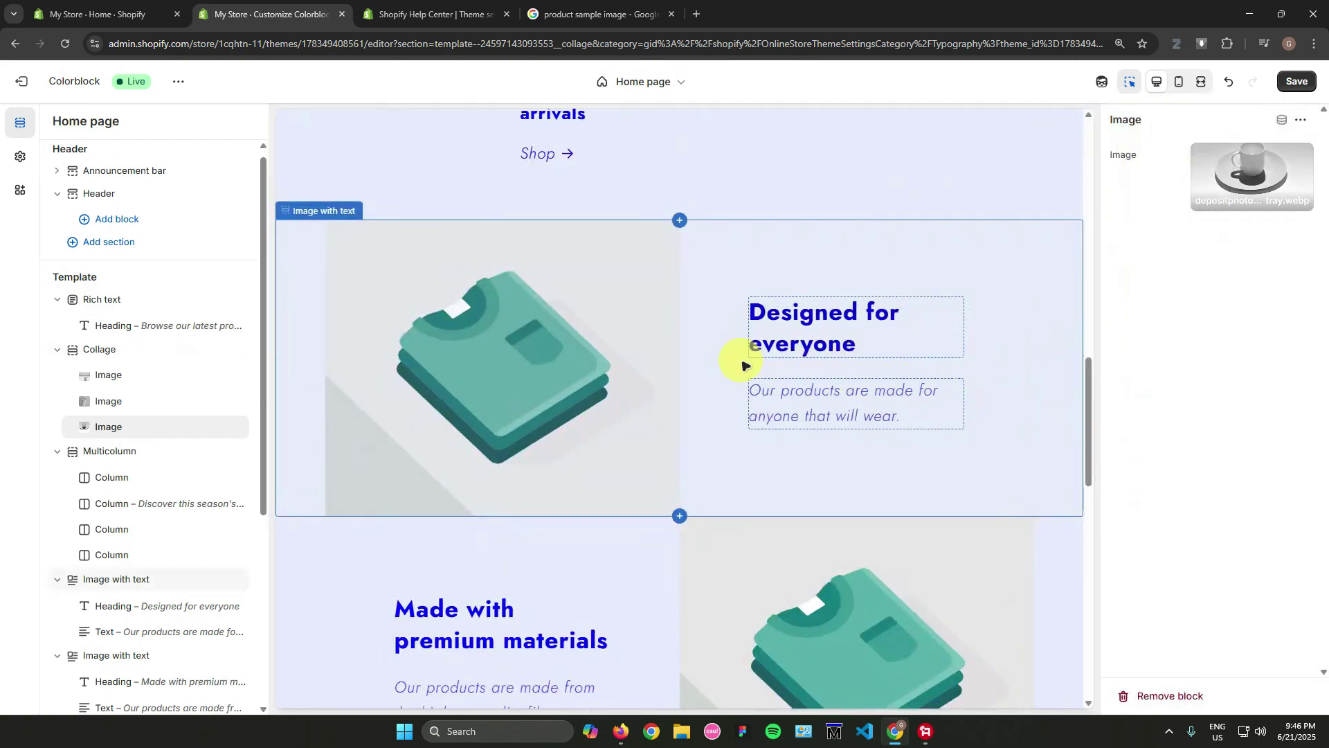
{"action": "left_click", "coordinate": [501, 348]}
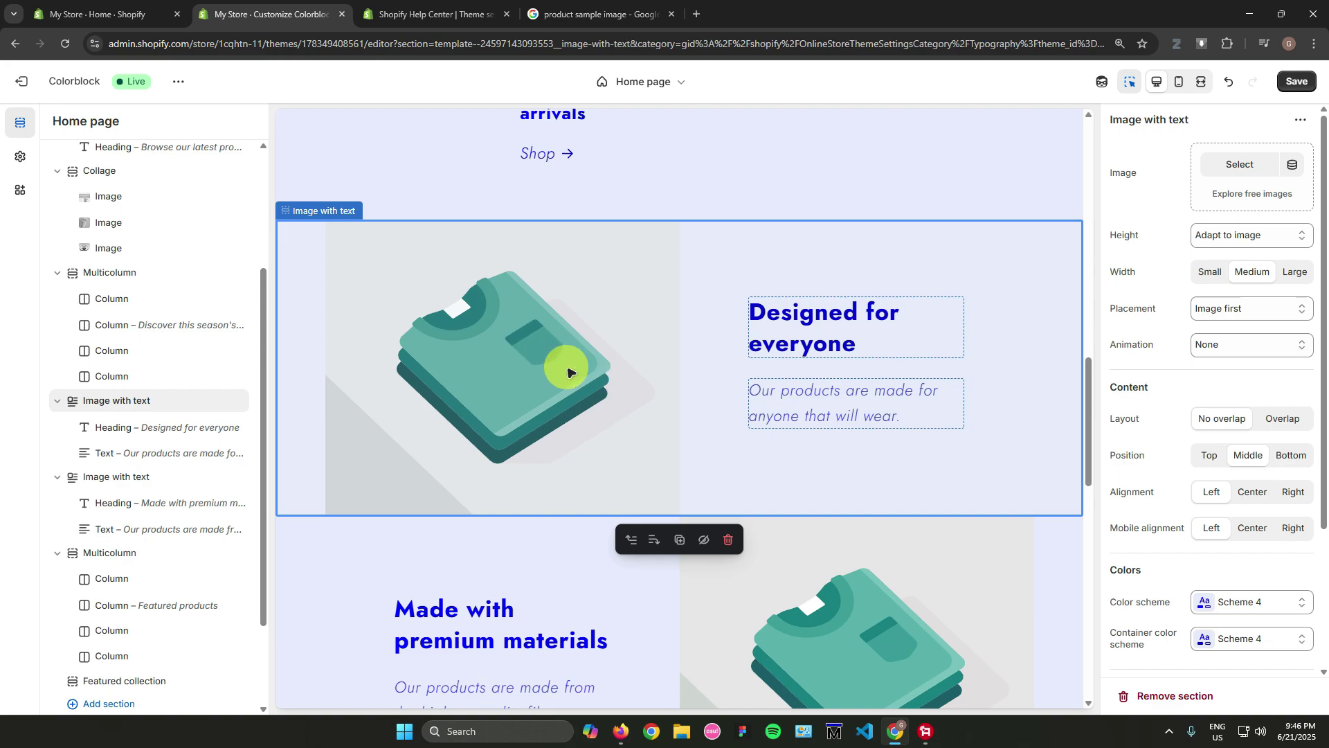
{"action": "left_click", "coordinate": [1231, 169]}
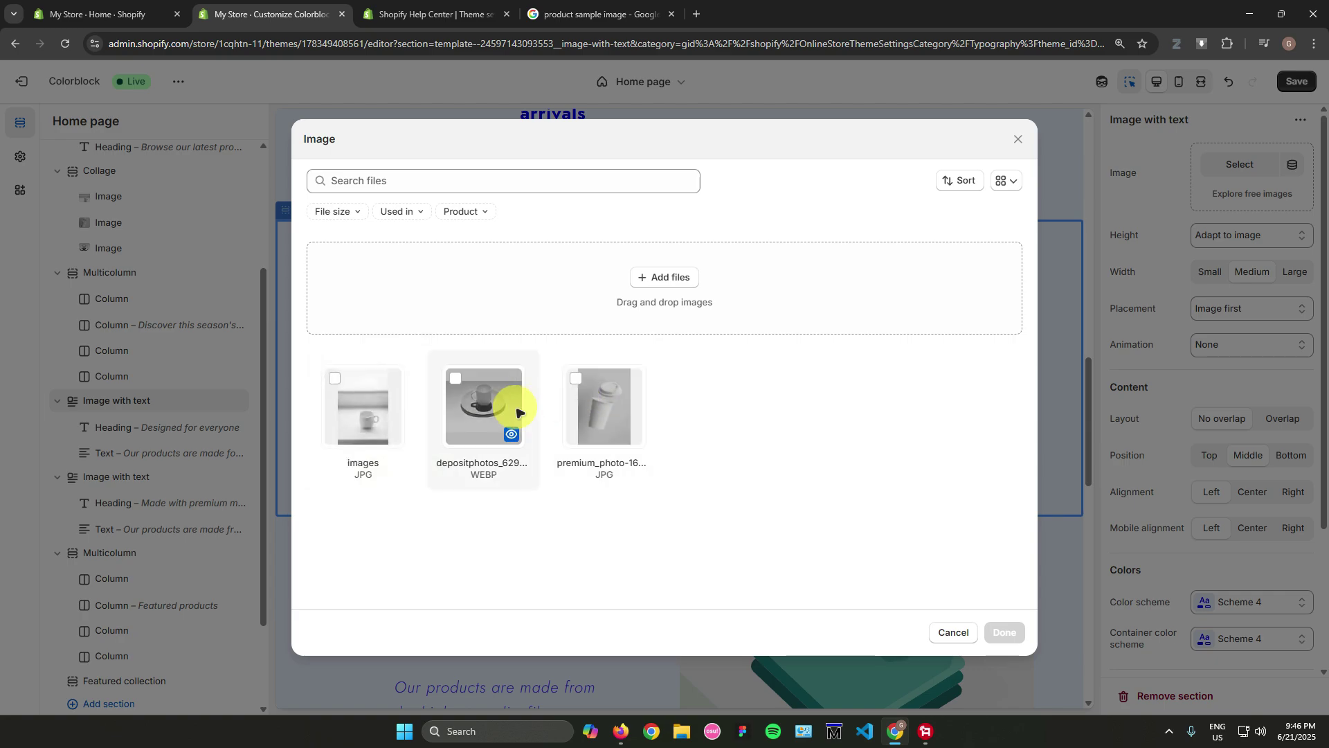
{"action": "left_click", "coordinate": [1004, 632]}
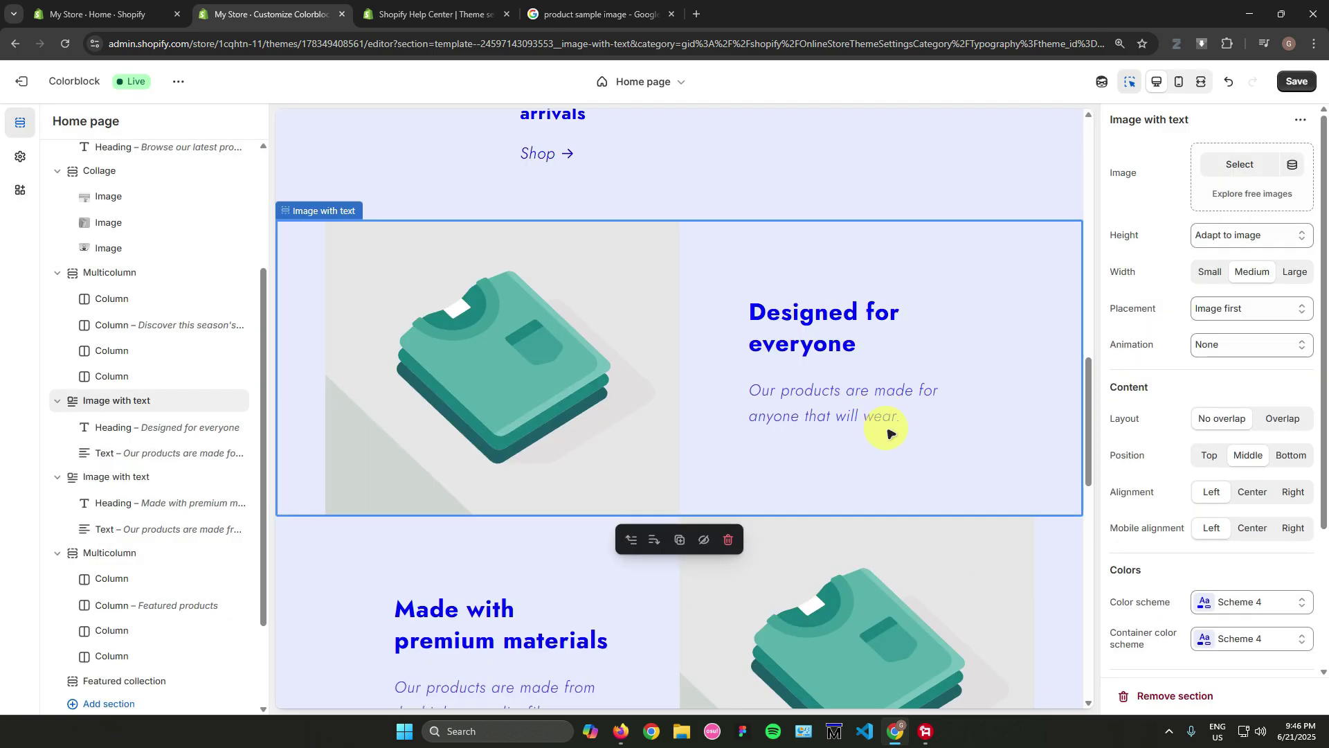
Set the image of the "Made with premium materials" image-with-text section to the premium_photo JPG file.
{"action": "scroll", "coordinate": [889, 426], "scroll_direction": "down", "scroll_amount": 3}
{"action": "left_click", "coordinate": [880, 396]}
{"action": "left_click", "coordinate": [1240, 164]}
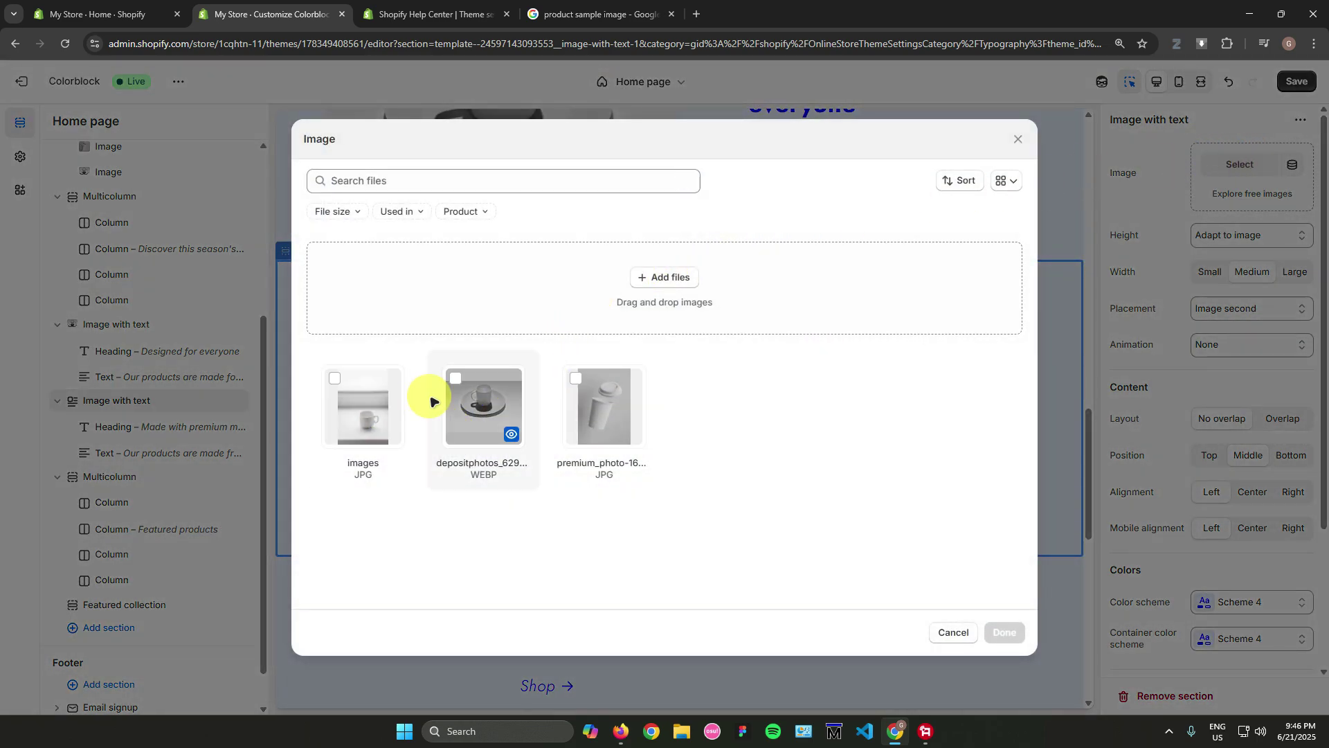
{"action": "left_click", "coordinate": [593, 403]}
{"action": "left_click", "coordinate": [1005, 632]}
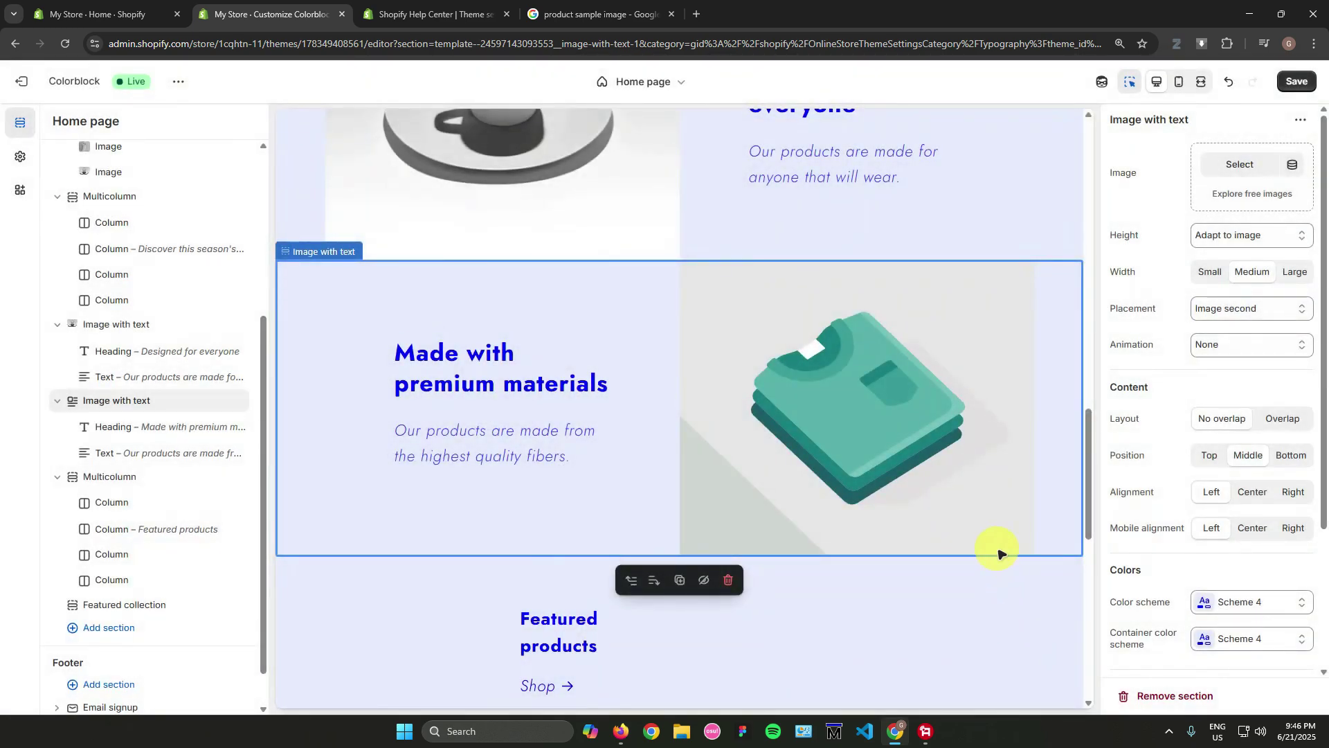
Review the images on the home page preview and open the settings of the "Browse our latest products" heading.
{"action": "scroll", "coordinate": [886, 436], "scroll_direction": "up", "scroll_amount": 5}
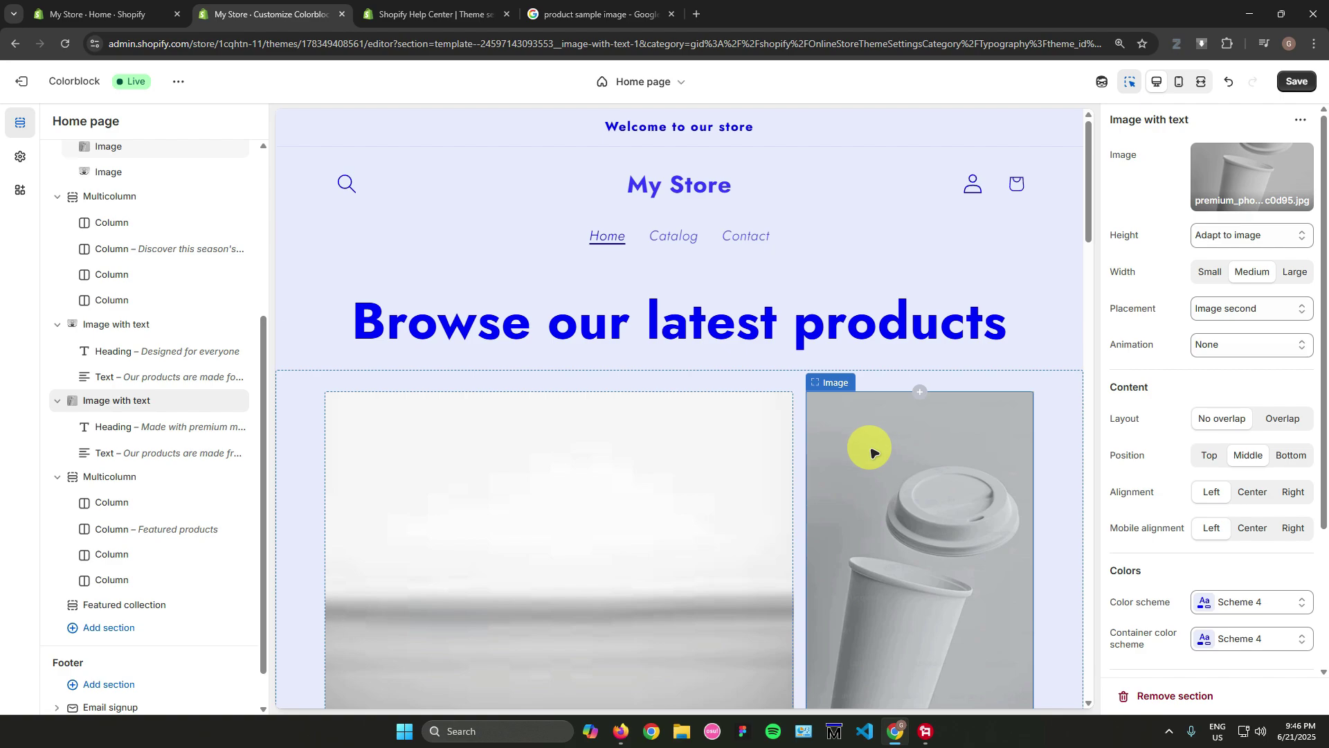
{"action": "scroll", "coordinate": [969, 429], "scroll_direction": "down", "scroll_amount": 3}
{"action": "left_click_drag", "start_coordinate": [1088, 268], "coordinate": [1048, 196]}
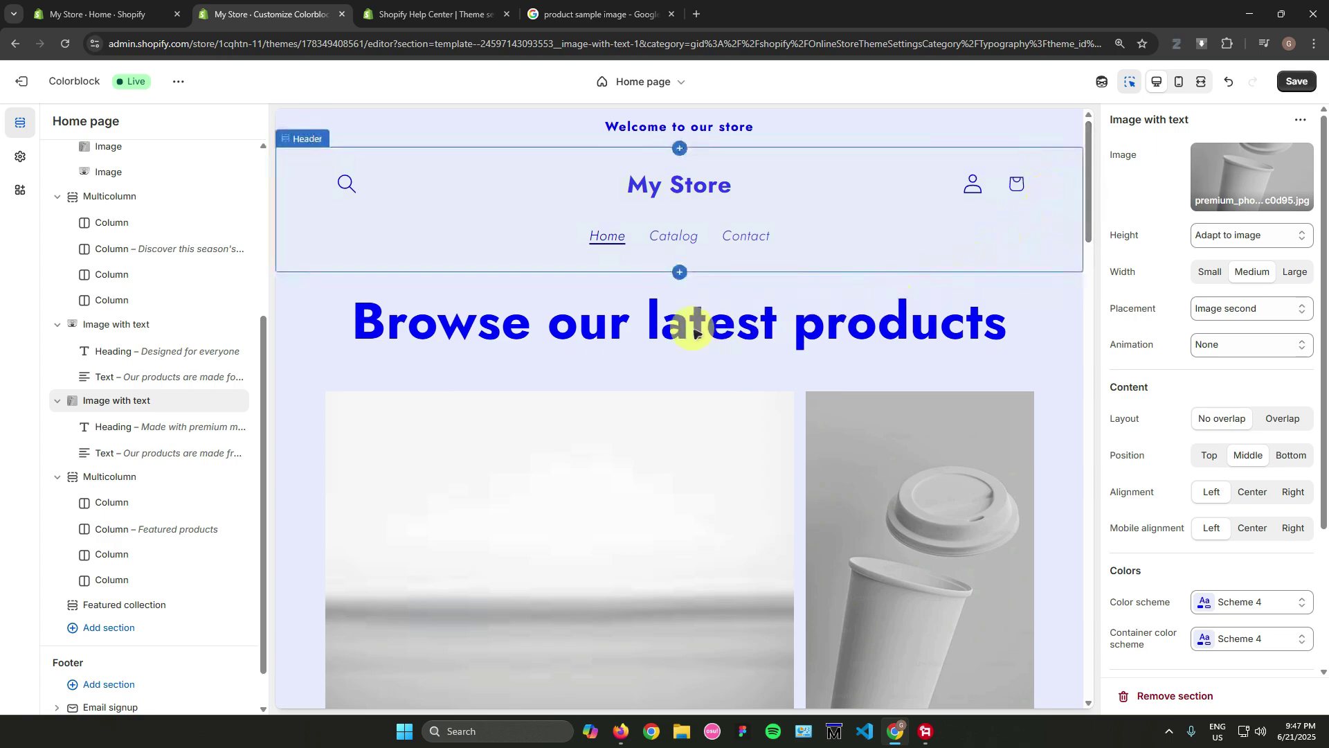
{"action": "left_click", "coordinate": [656, 326]}
{"action": "left_click", "coordinate": [1086, 272]}
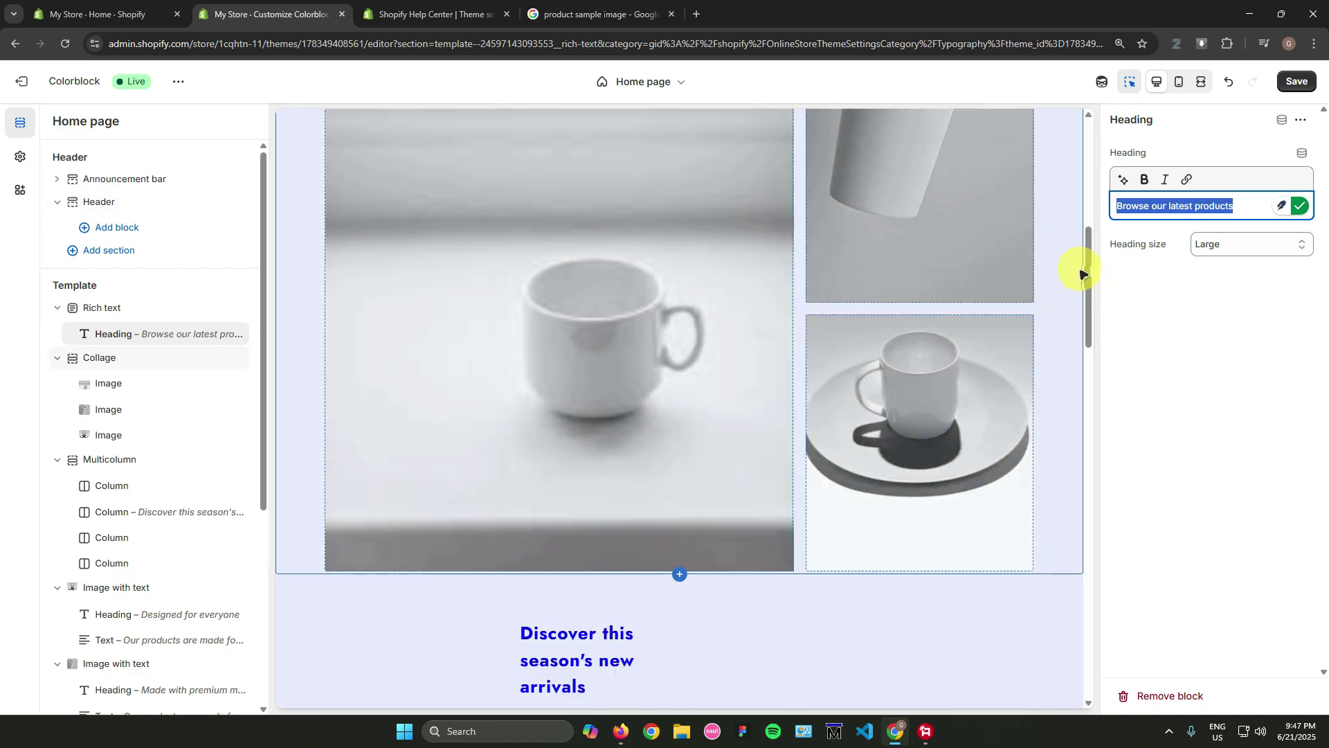
{"action": "left_click_drag", "start_coordinate": [1084, 274], "coordinate": [839, 356]}
Open the "Discover this season's new arrivals" column to view its heading, link label and link settings, and look over the page.
{"action": "left_click", "coordinate": [564, 186]}
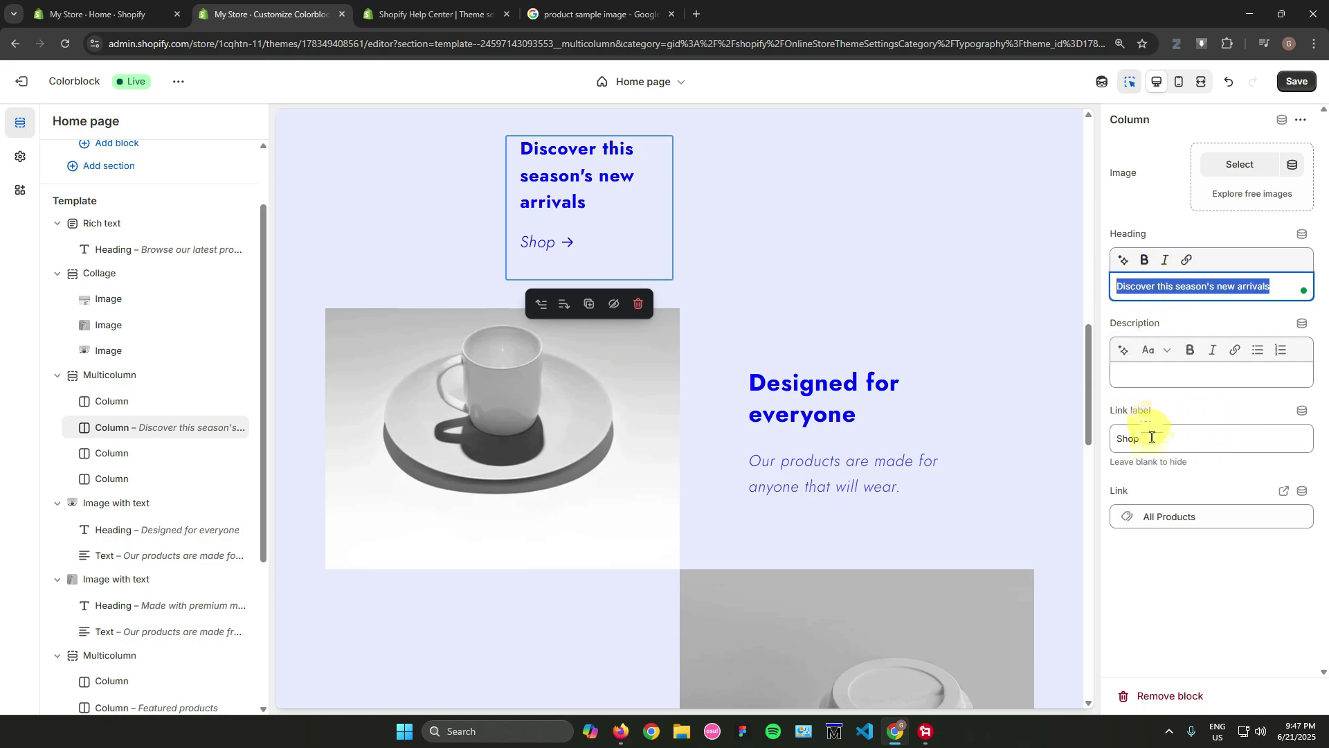
{"action": "scroll", "coordinate": [1088, 365], "scroll_direction": "down", "scroll_amount": 1}
{"action": "left_click_drag", "start_coordinate": [1088, 365], "coordinate": [1080, 158]}
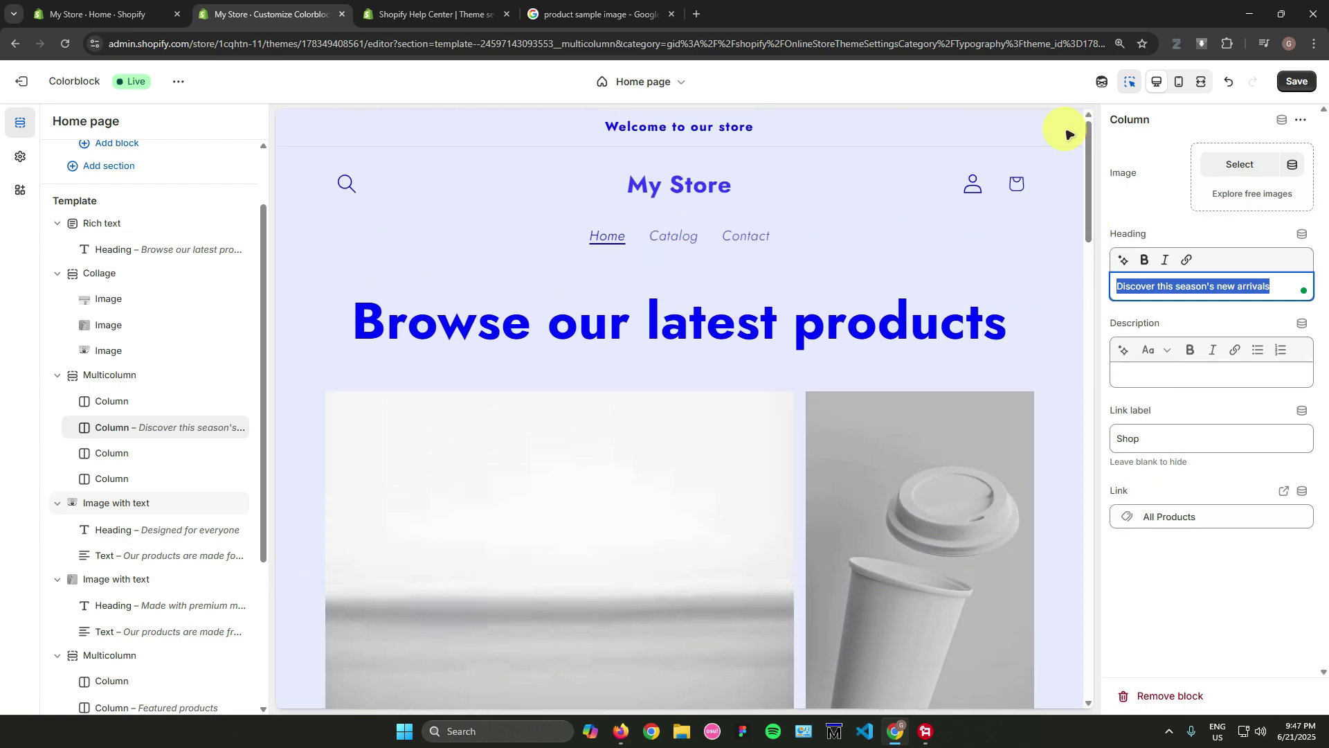
{"action": "scroll", "coordinate": [109, 429], "scroll_direction": "down", "scroll_amount": 1}
{"action": "scroll", "coordinate": [174, 408], "scroll_direction": "up", "scroll_amount": 3}
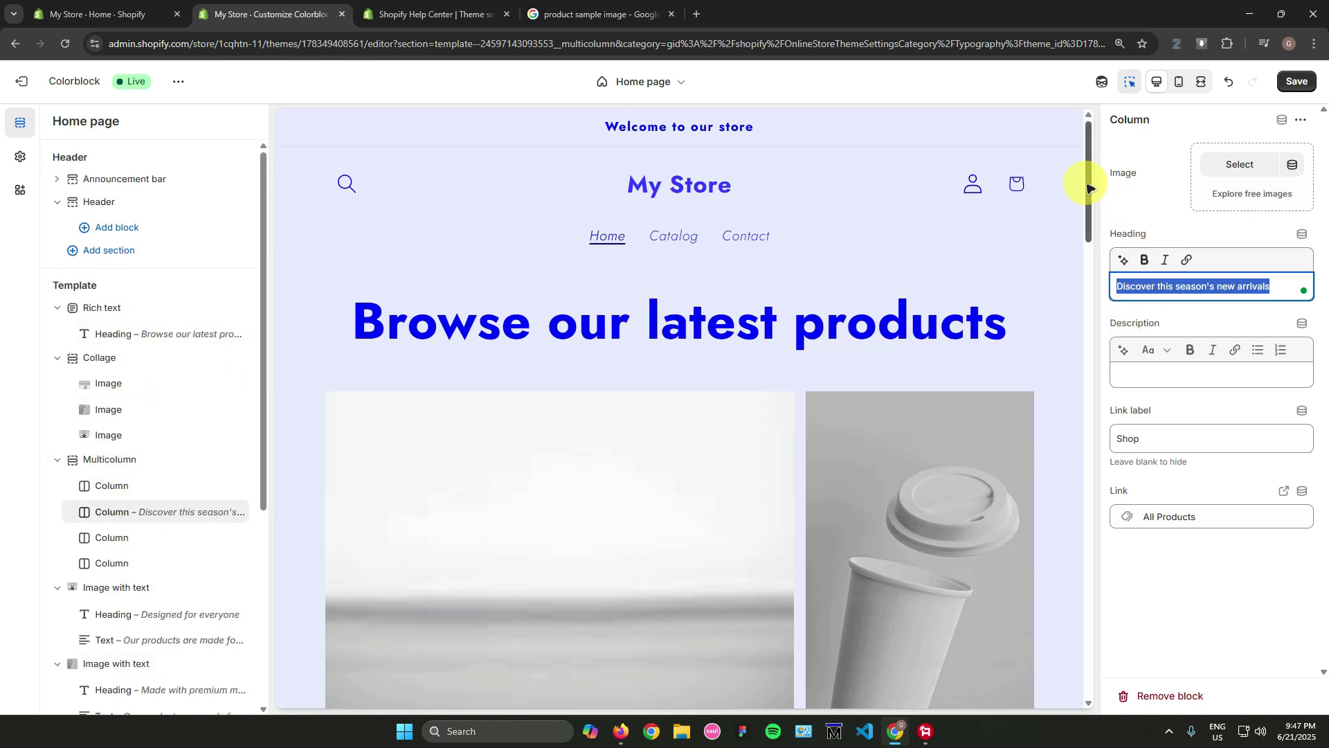
{"action": "left_click_drag", "start_coordinate": [1092, 184], "coordinate": [1102, 156]}
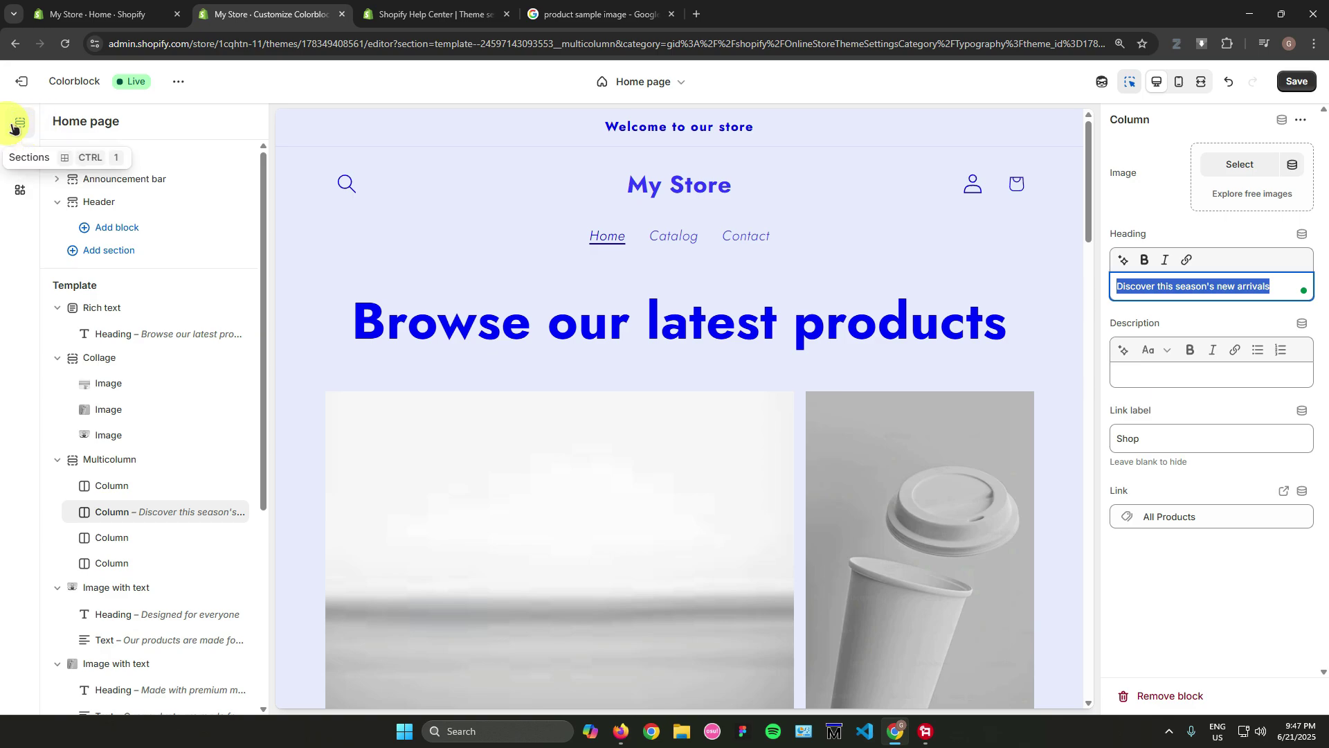
Look through the home page's list of header, template and footer sections, including where sections can be added.
{"action": "scroll", "coordinate": [184, 344], "scroll_direction": "down", "scroll_amount": 5}
{"action": "scroll", "coordinate": [113, 356], "scroll_direction": "up", "scroll_amount": 5}
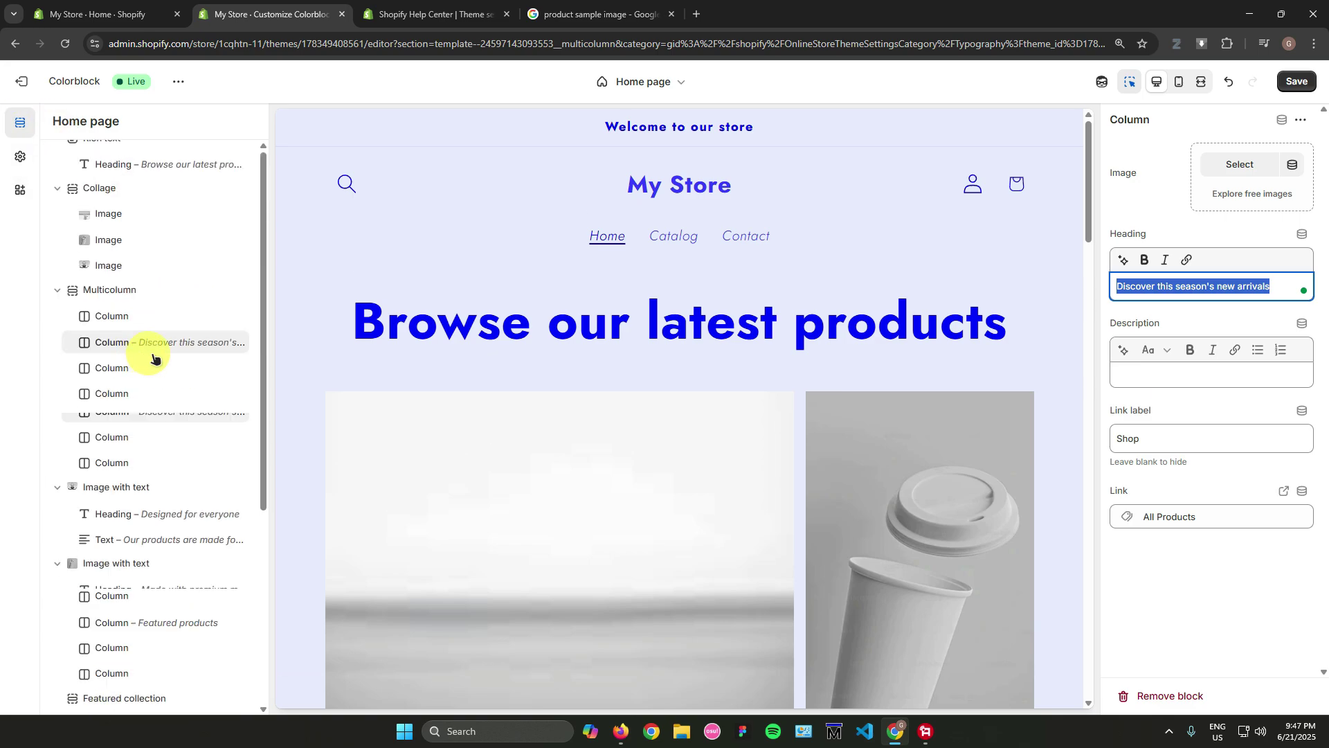
{"action": "scroll", "coordinate": [104, 319], "scroll_direction": "down", "scroll_amount": 5}
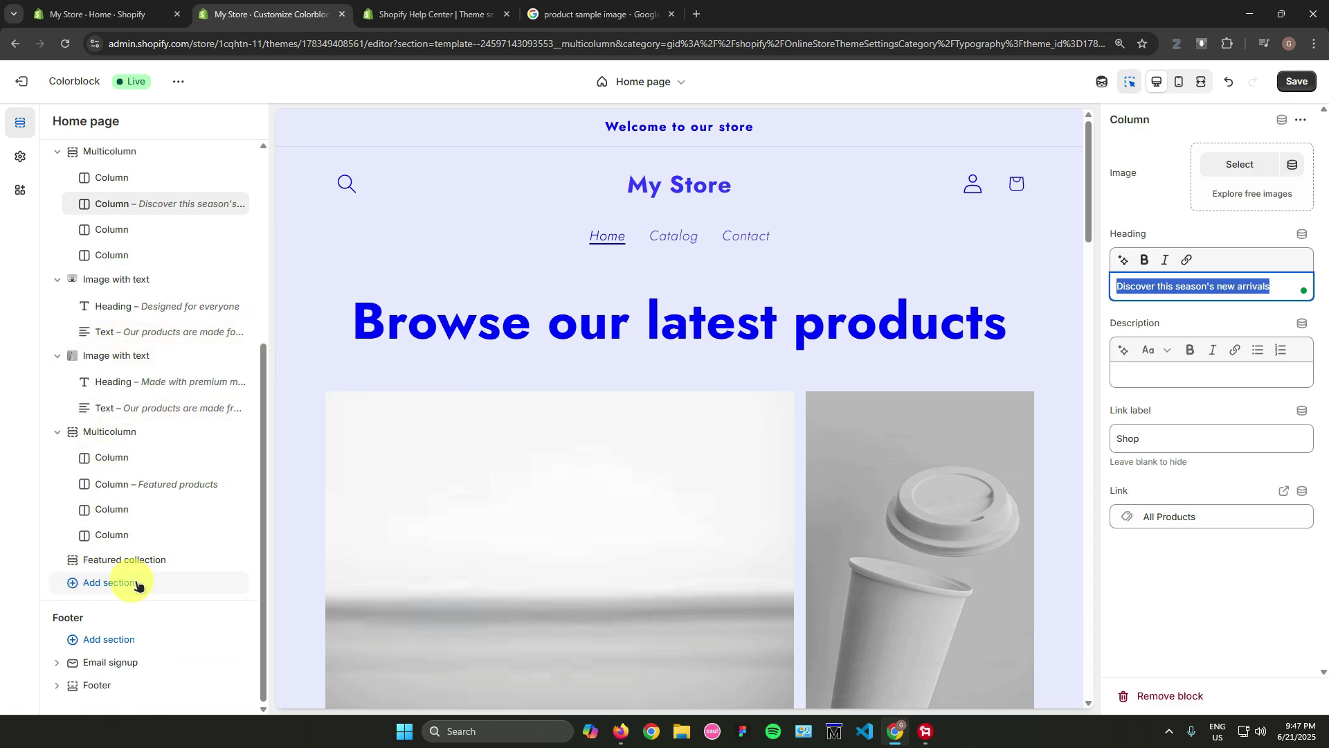
{"action": "scroll", "coordinate": [148, 344], "scroll_direction": "up", "scroll_amount": 5}
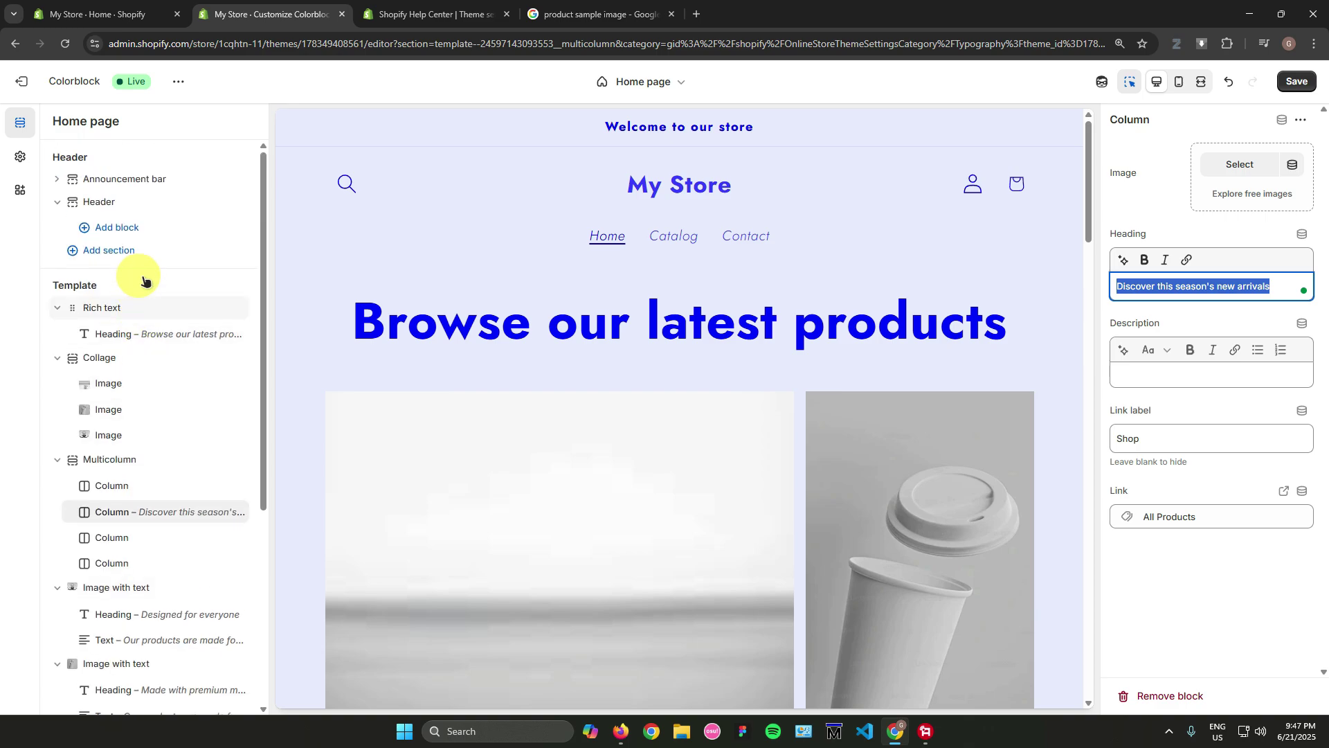
Add a Featured product section to the home page template below the Featured collection section.
{"action": "scroll", "coordinate": [173, 312], "scroll_direction": "down", "scroll_amount": 5}
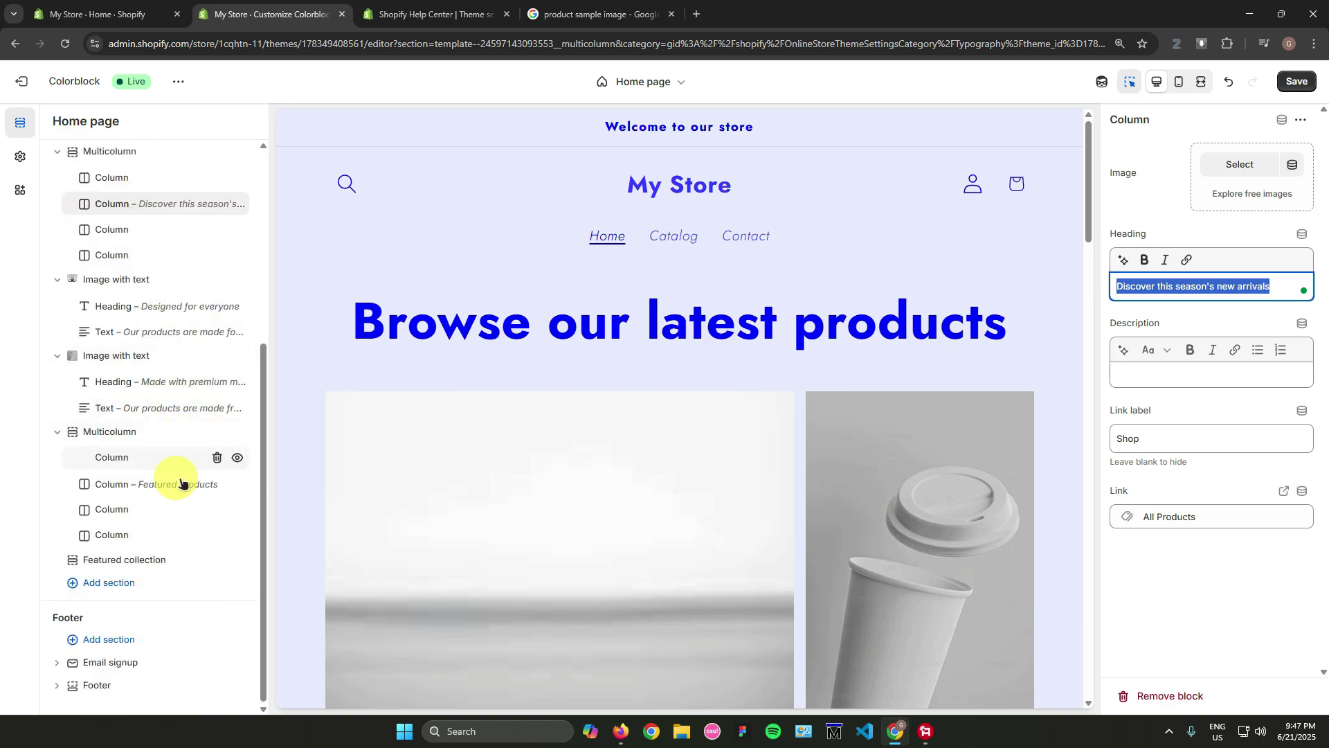
{"action": "scroll", "coordinate": [148, 388], "scroll_direction": "up", "scroll_amount": 5}
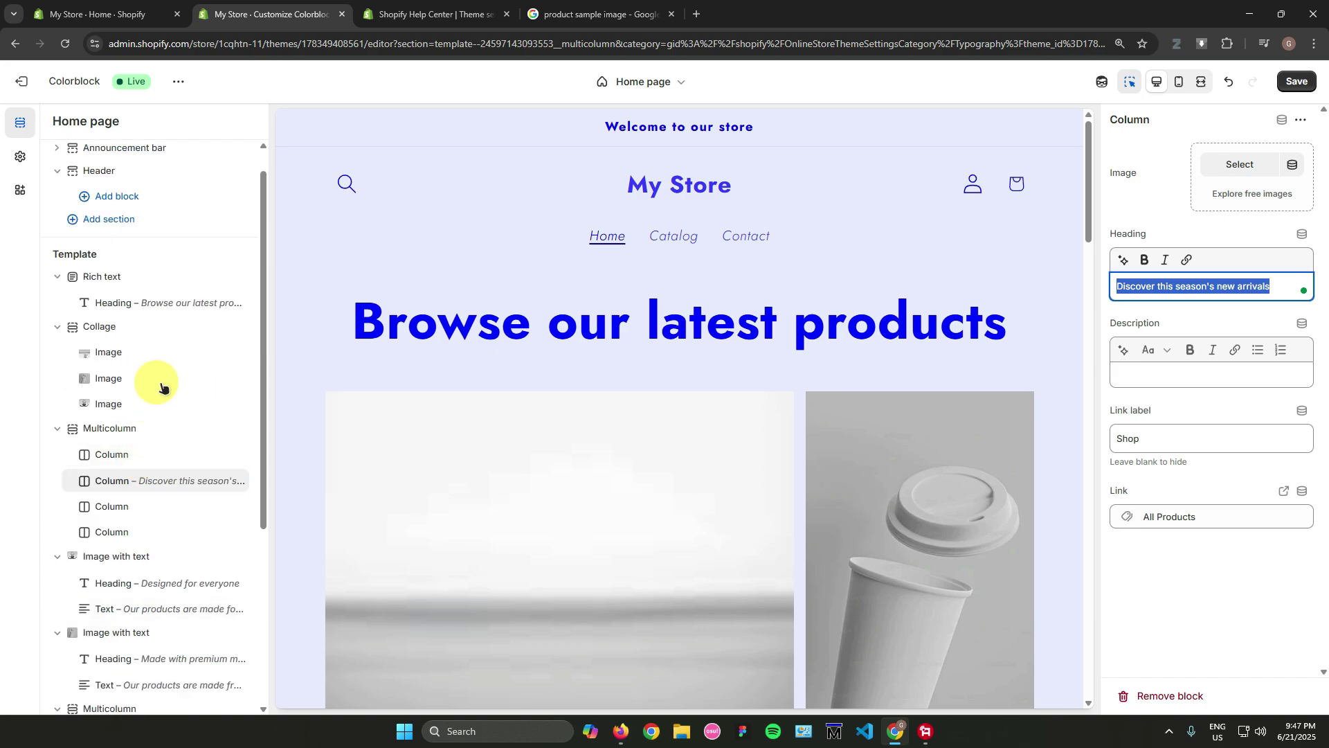
{"action": "scroll", "coordinate": [159, 415], "scroll_direction": "down", "scroll_amount": 5}
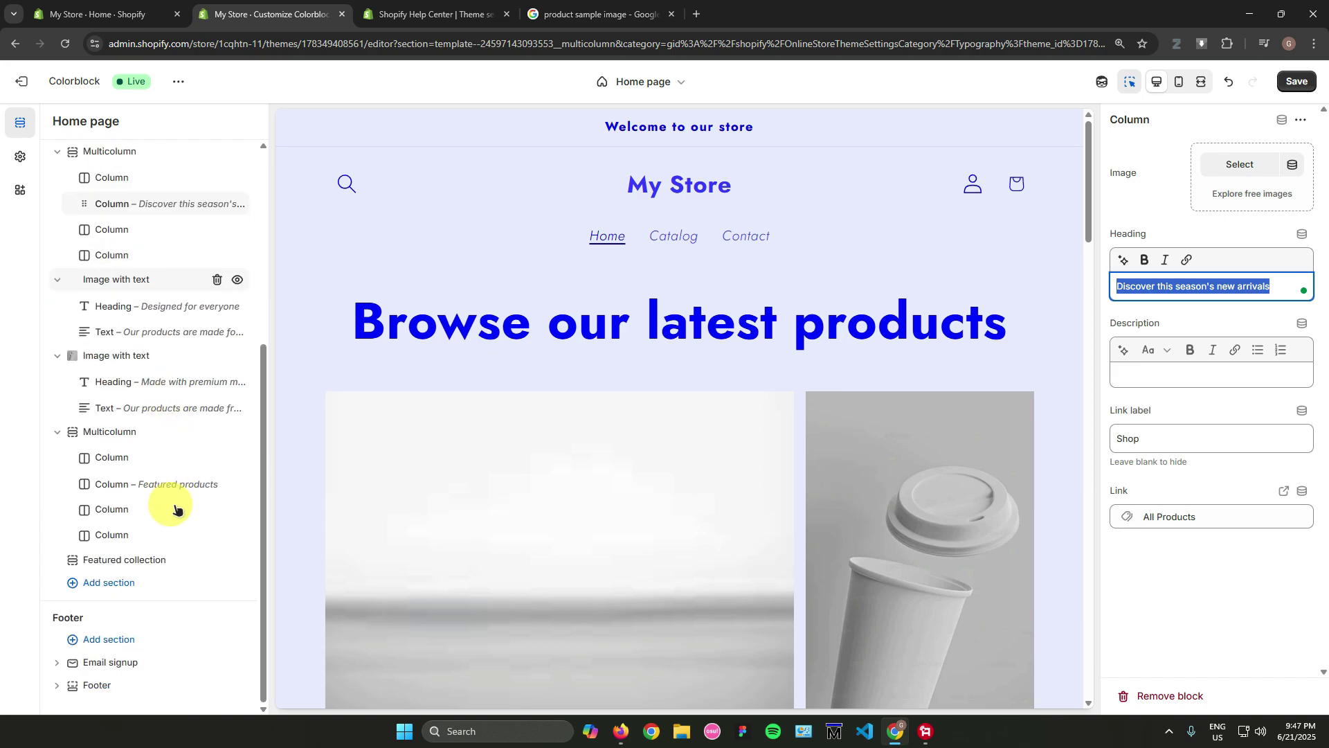
{"action": "left_click", "coordinate": [109, 582]}
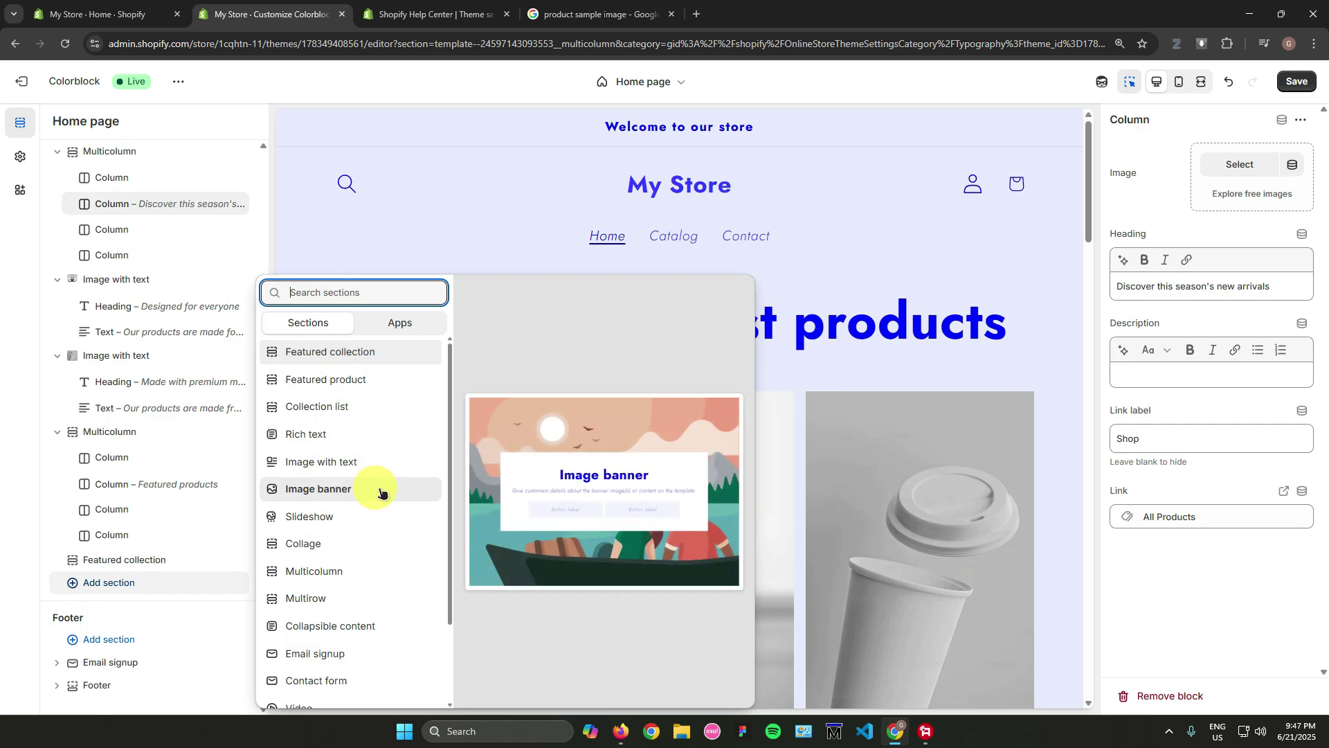
{"action": "left_click", "coordinate": [366, 382]}
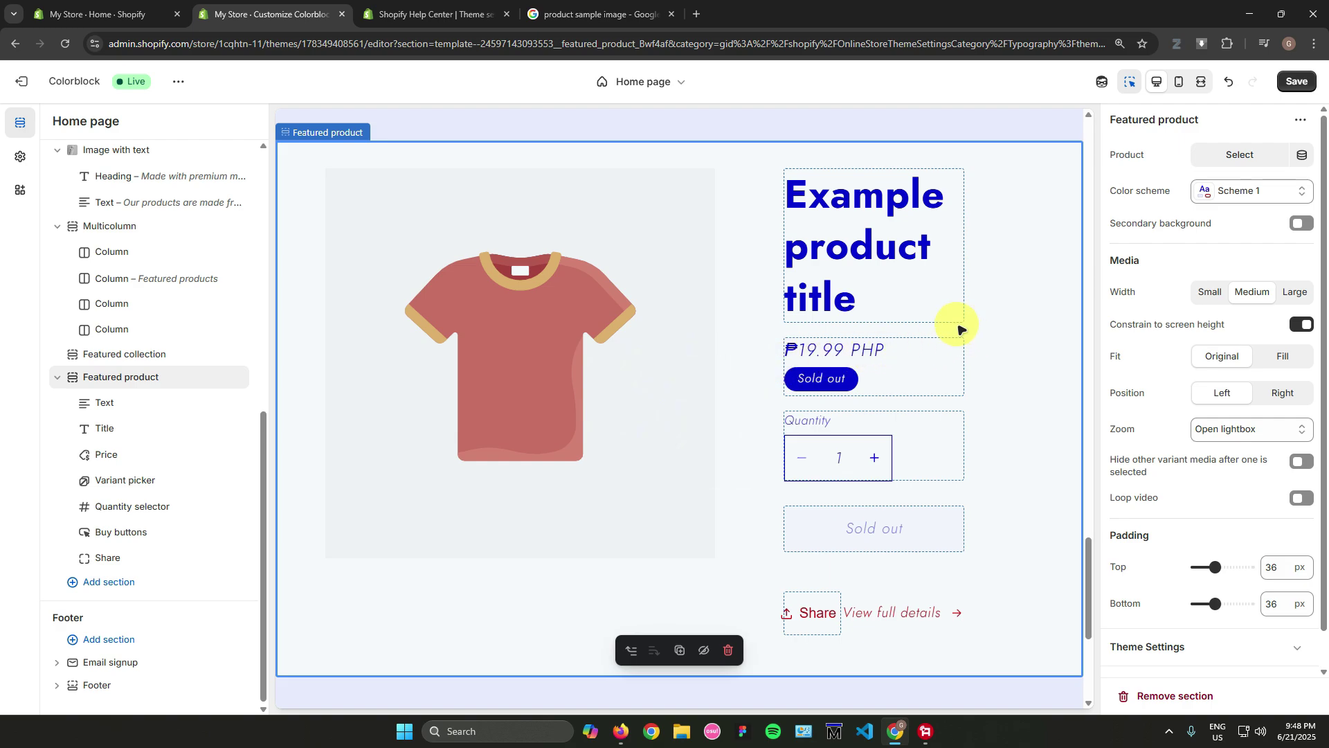
Assign Product 1 to the new Featured product section and set the section's color scheme to Scheme 4.
{"action": "left_click", "coordinate": [899, 297]}
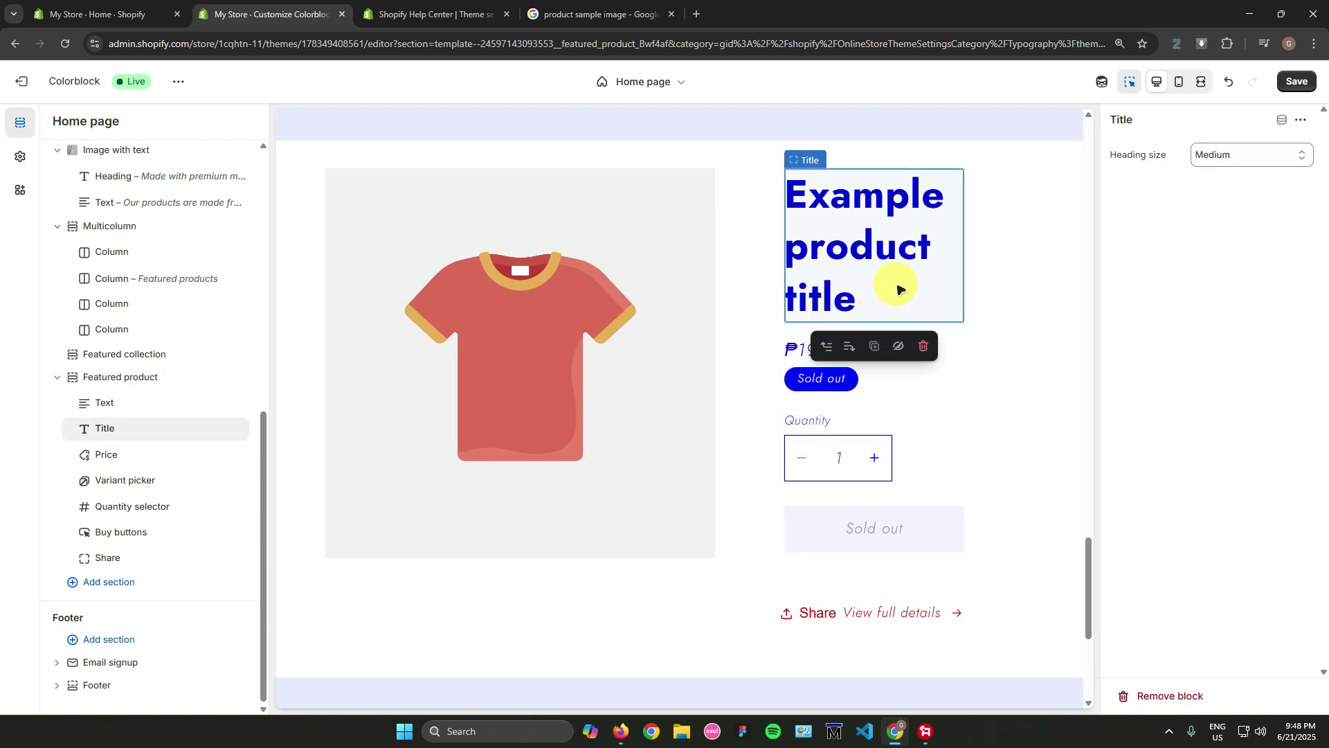
{"action": "left_click", "coordinate": [1051, 272]}
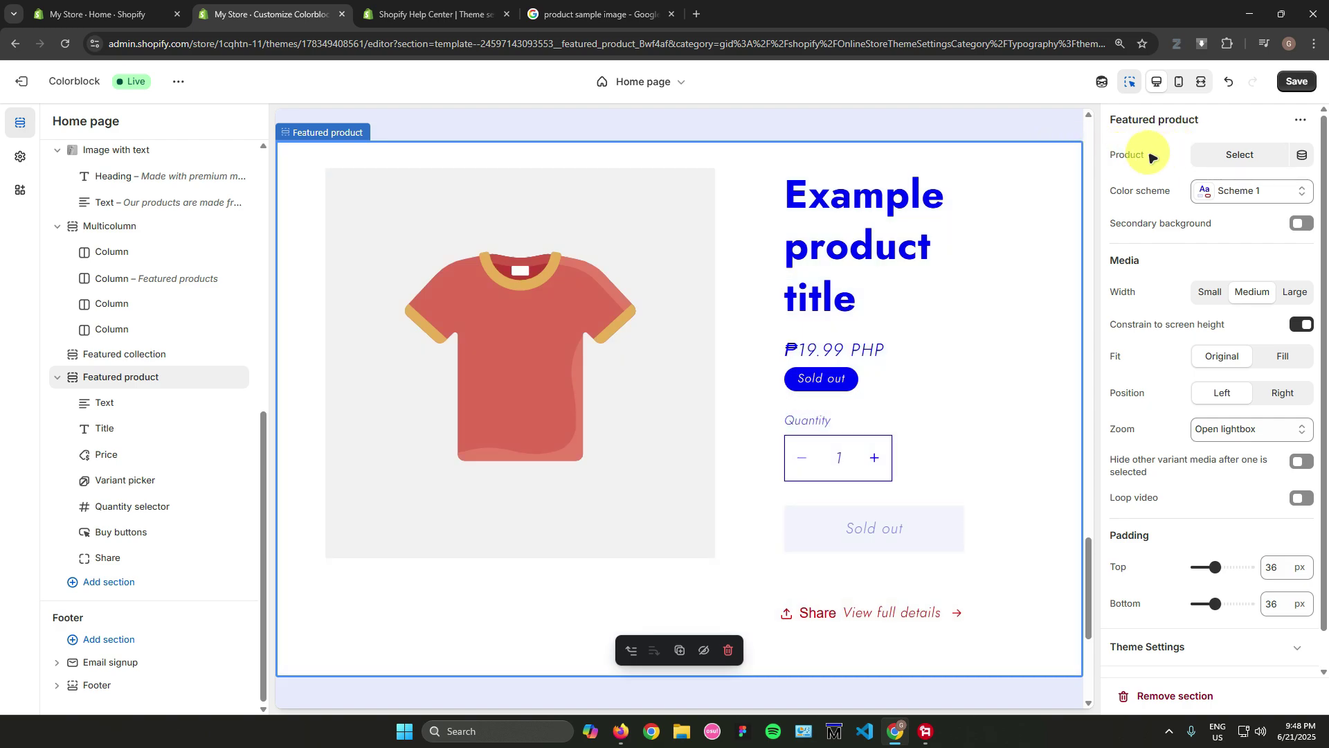
{"action": "left_click", "coordinate": [1250, 154]}
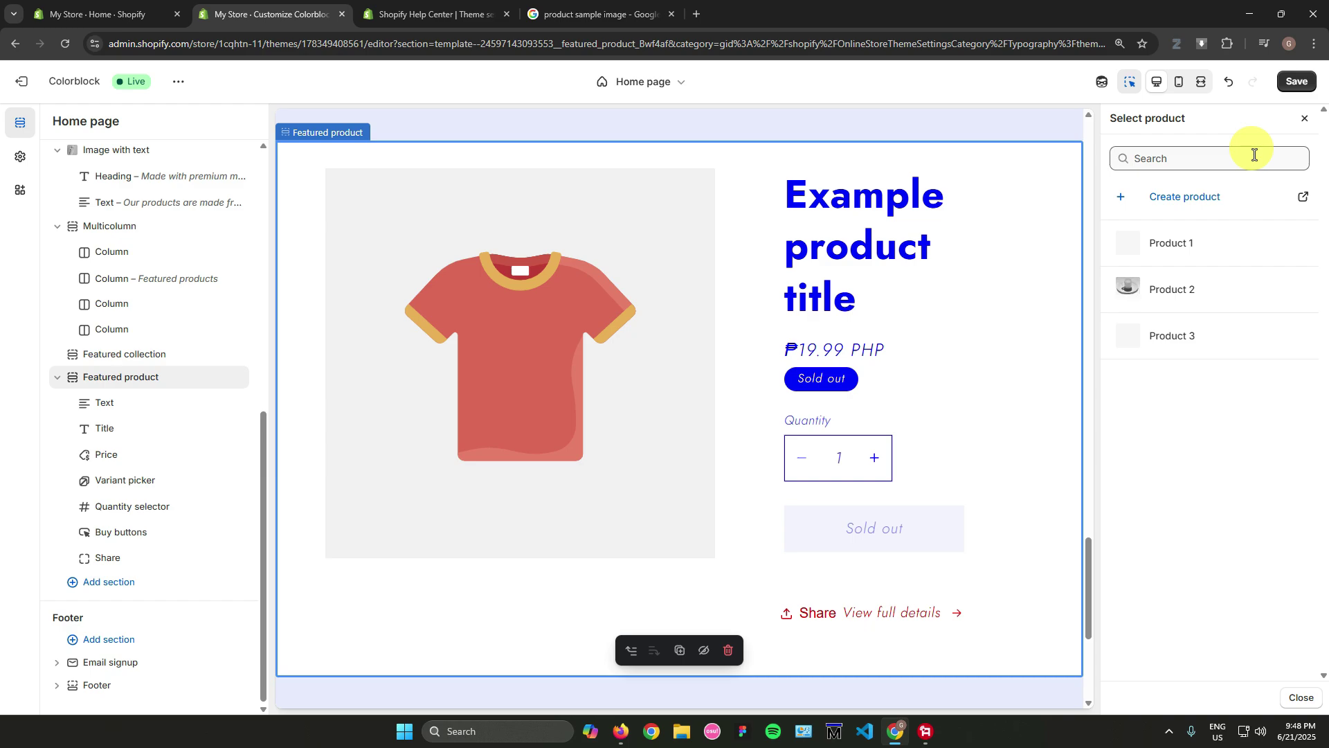
{"action": "left_click", "coordinate": [1167, 249]}
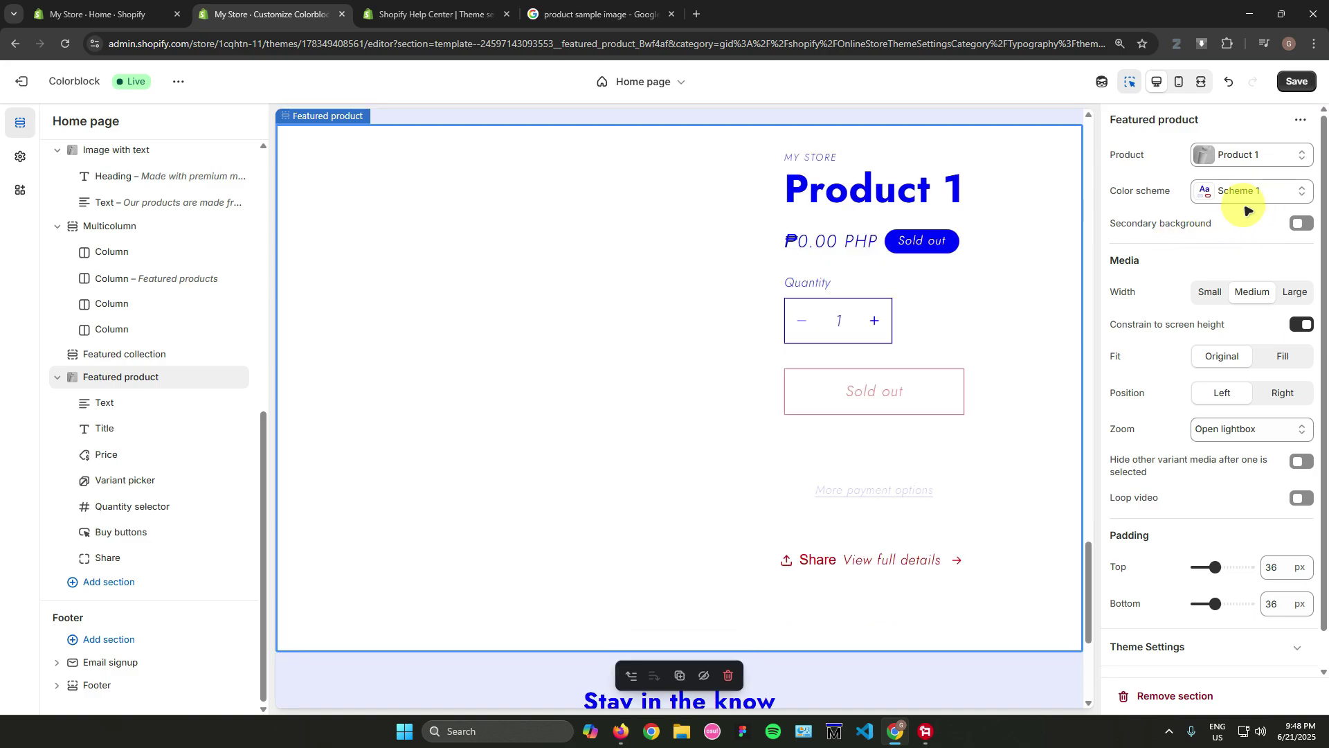
{"action": "left_click", "coordinate": [1229, 200]}
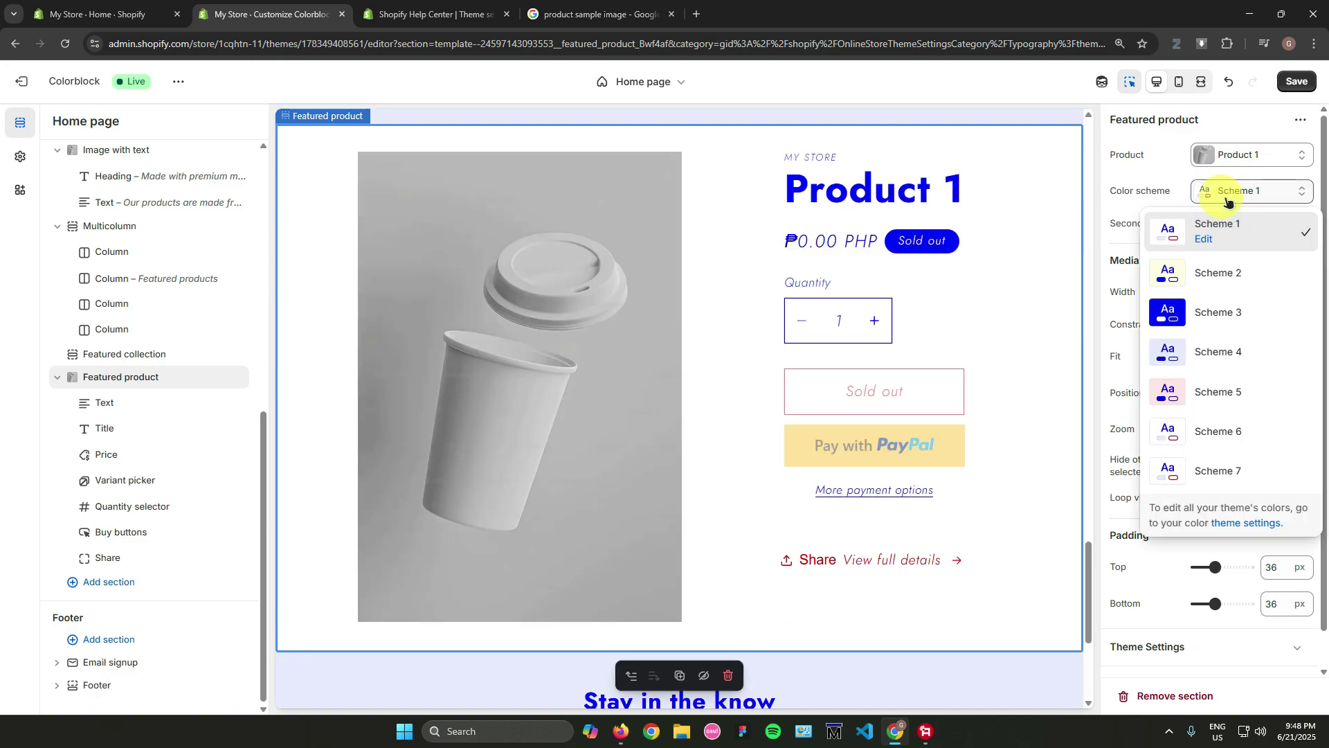
{"action": "left_click", "coordinate": [1243, 356]}
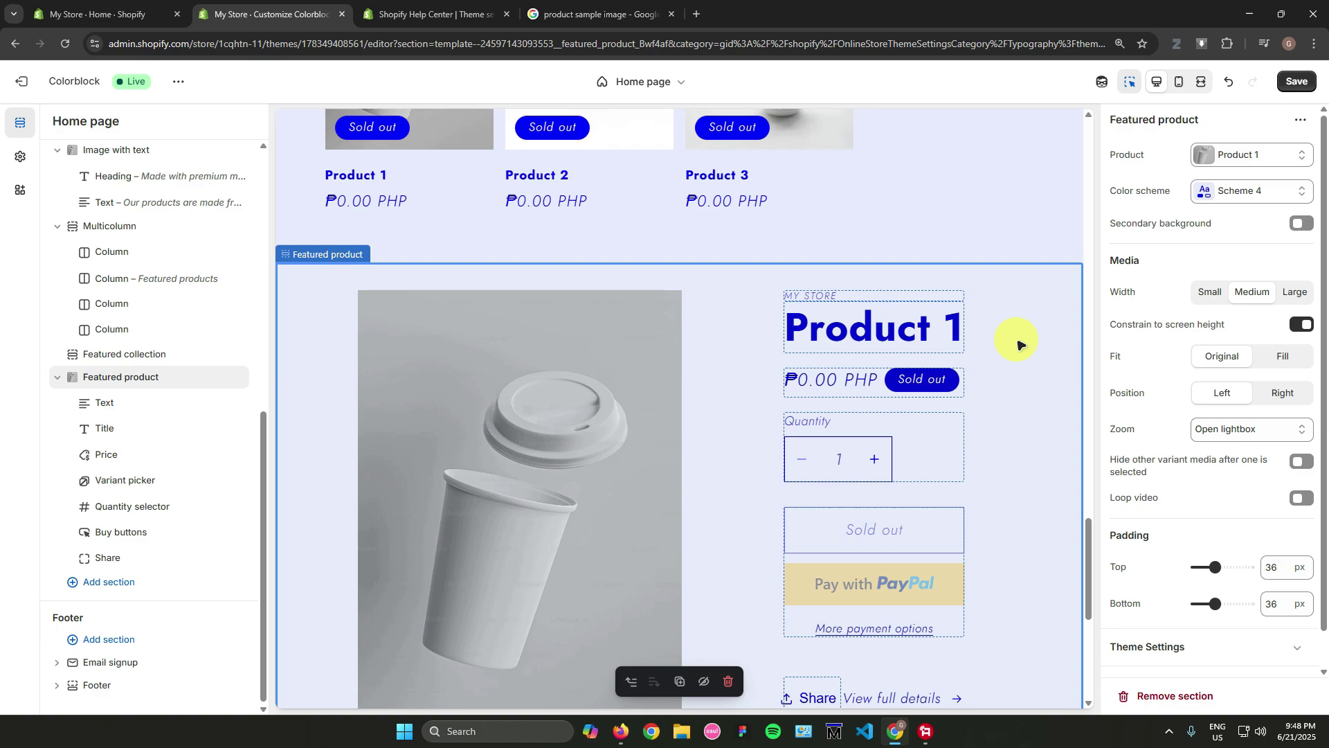
Examine the Featured product section's text and quantity selector blocks, its media and padding options, and its theme settings.
{"action": "left_click", "coordinate": [900, 312]}
{"action": "left_click", "coordinate": [931, 297]}
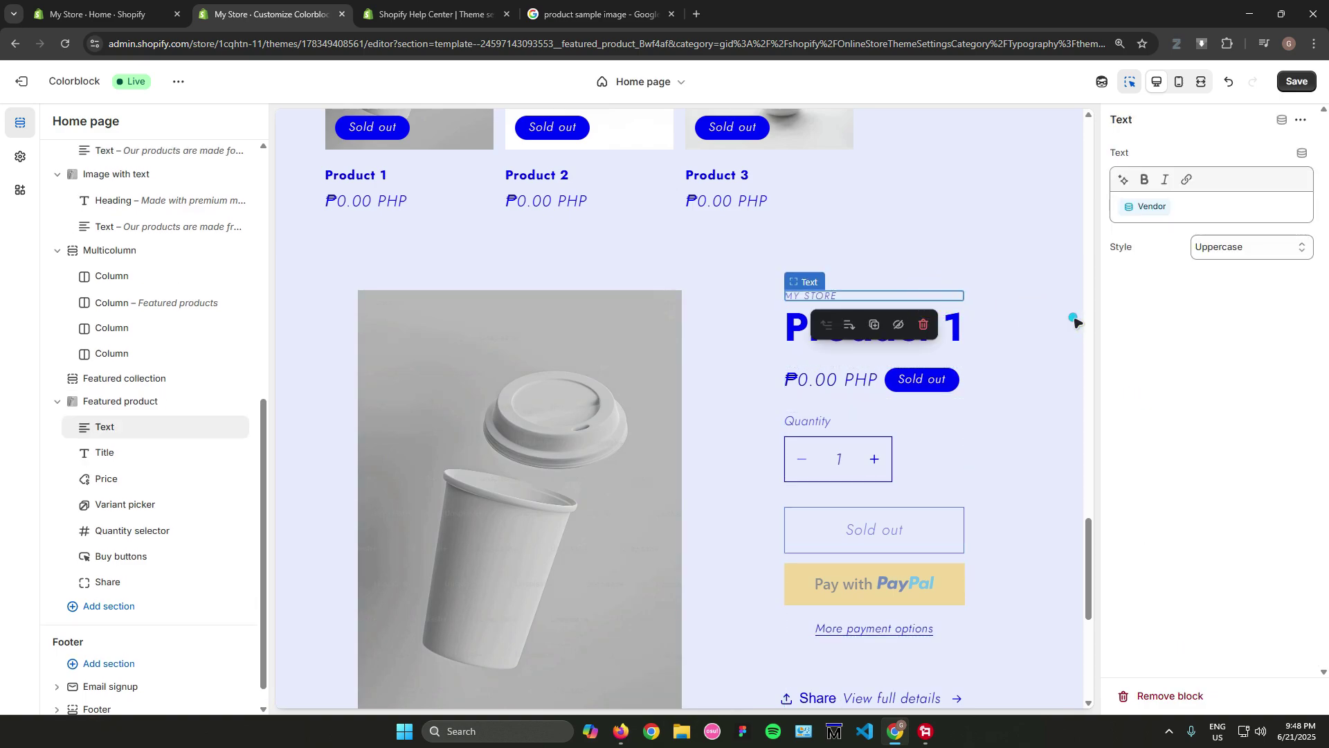
{"action": "left_click", "coordinate": [967, 479]}
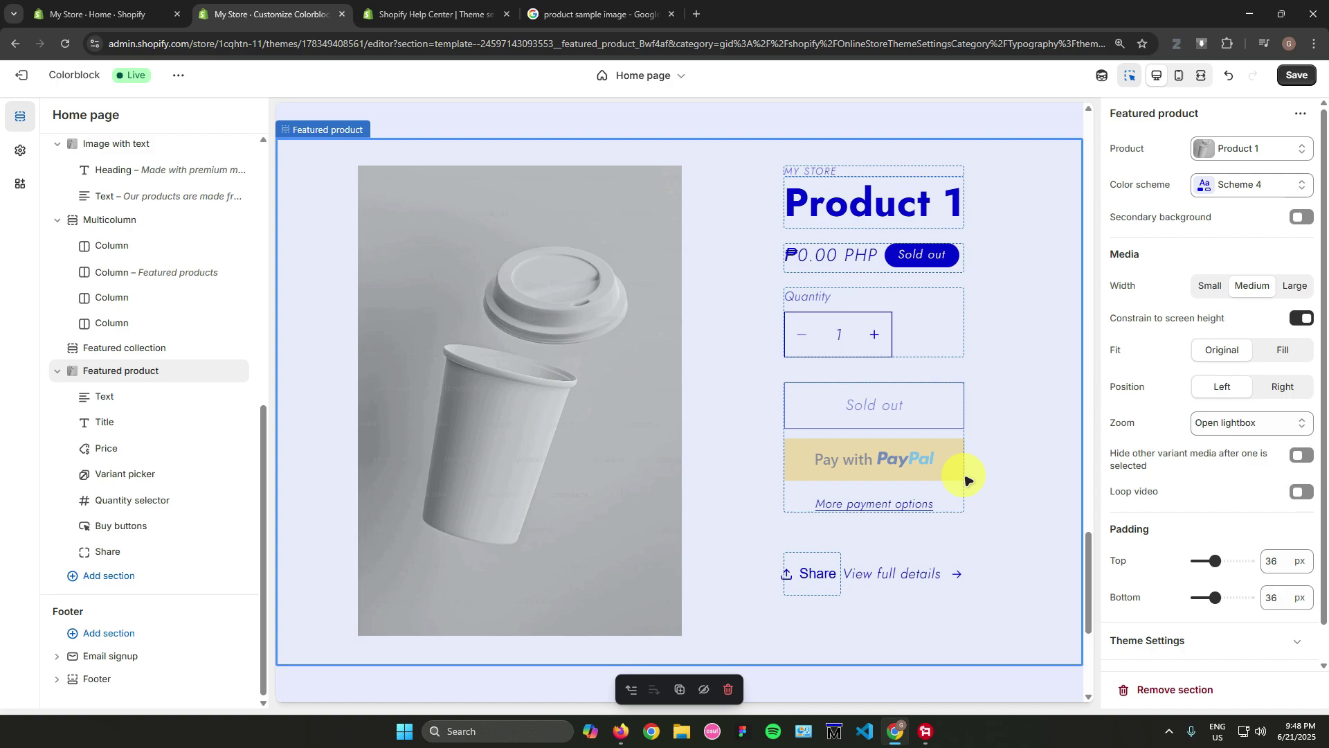
{"action": "left_click", "coordinate": [940, 334]}
{"action": "left_click", "coordinate": [1064, 332]}
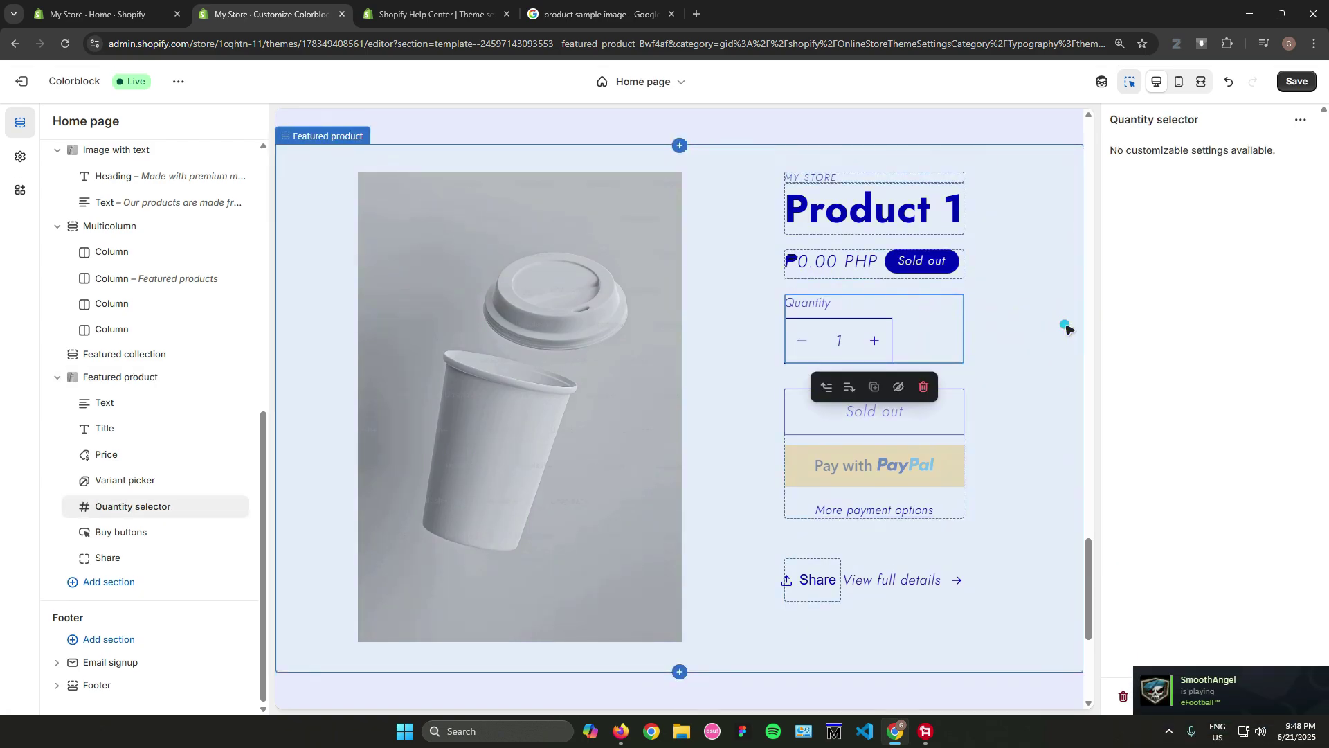
{"action": "scroll", "coordinate": [1159, 334], "scroll_direction": "down", "scroll_amount": 1}
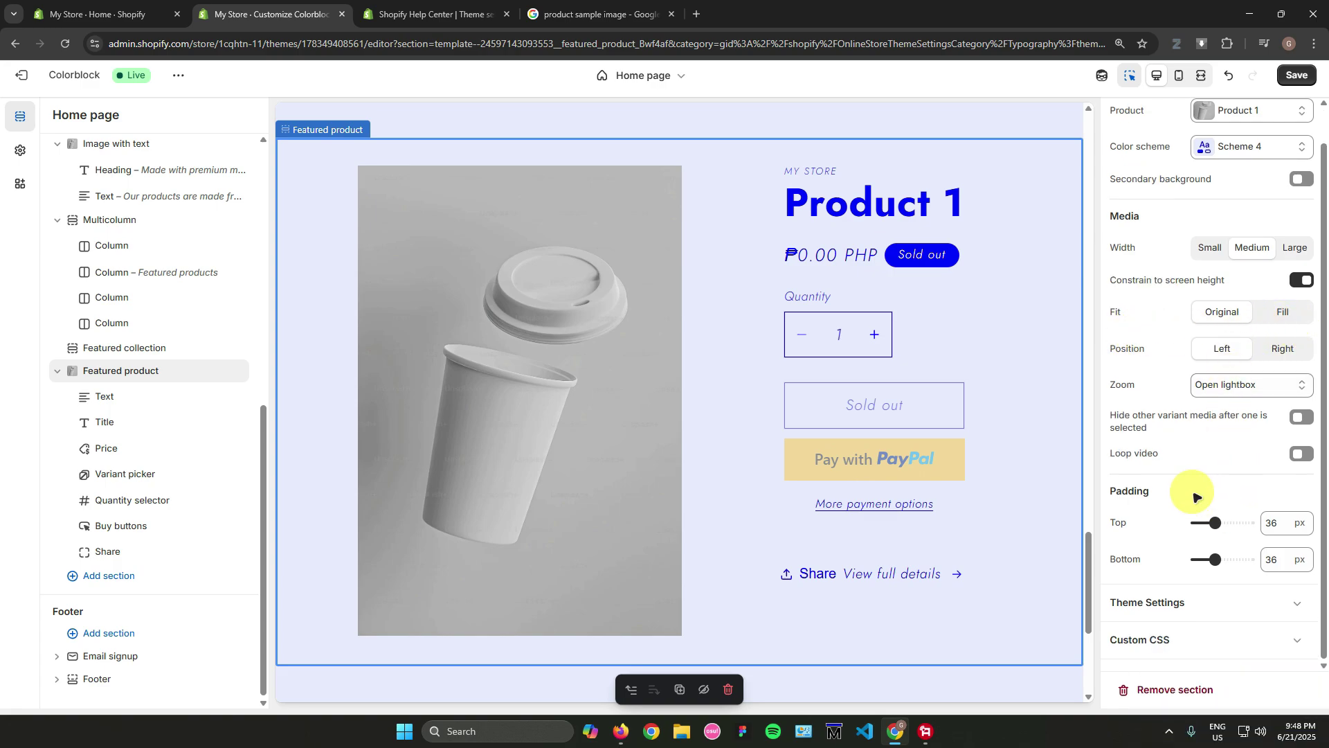
{"action": "scroll", "coordinate": [1148, 362], "scroll_direction": "up", "scroll_amount": 1}
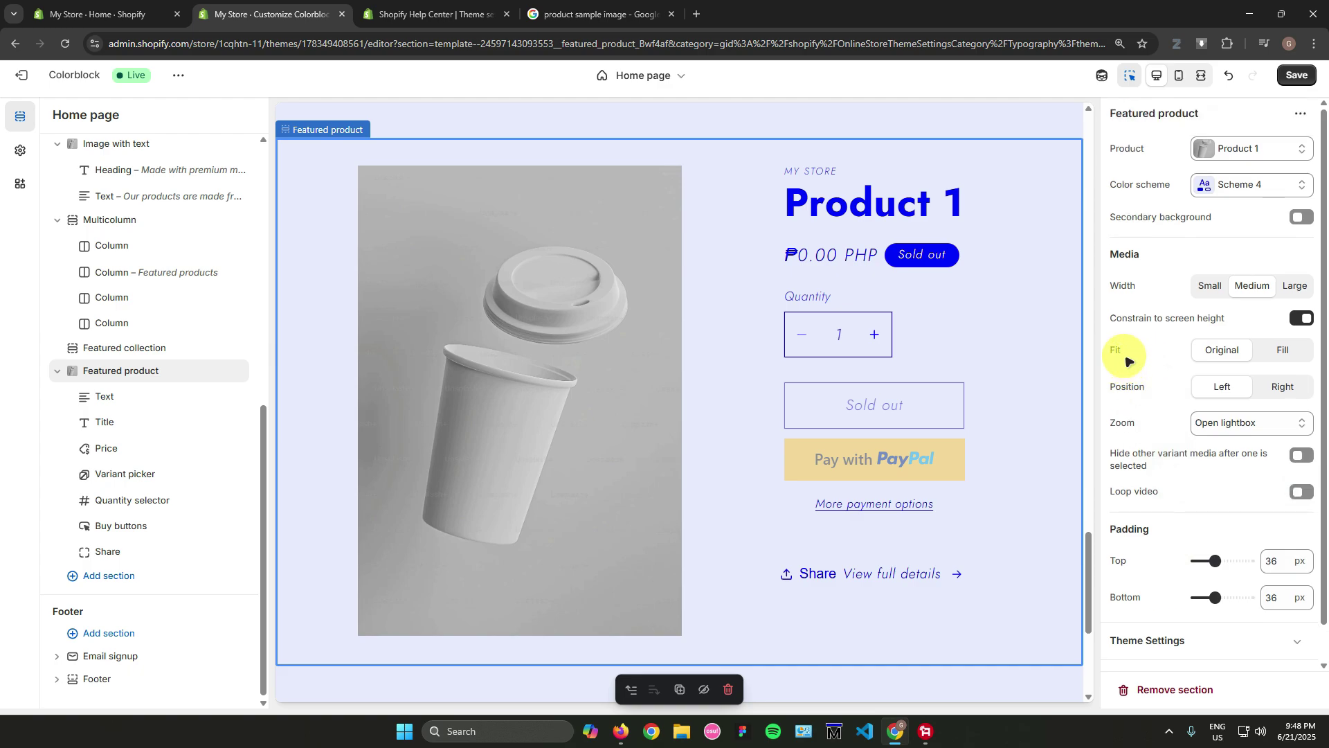
{"action": "scroll", "coordinate": [1149, 364], "scroll_direction": "down", "scroll_amount": 1}
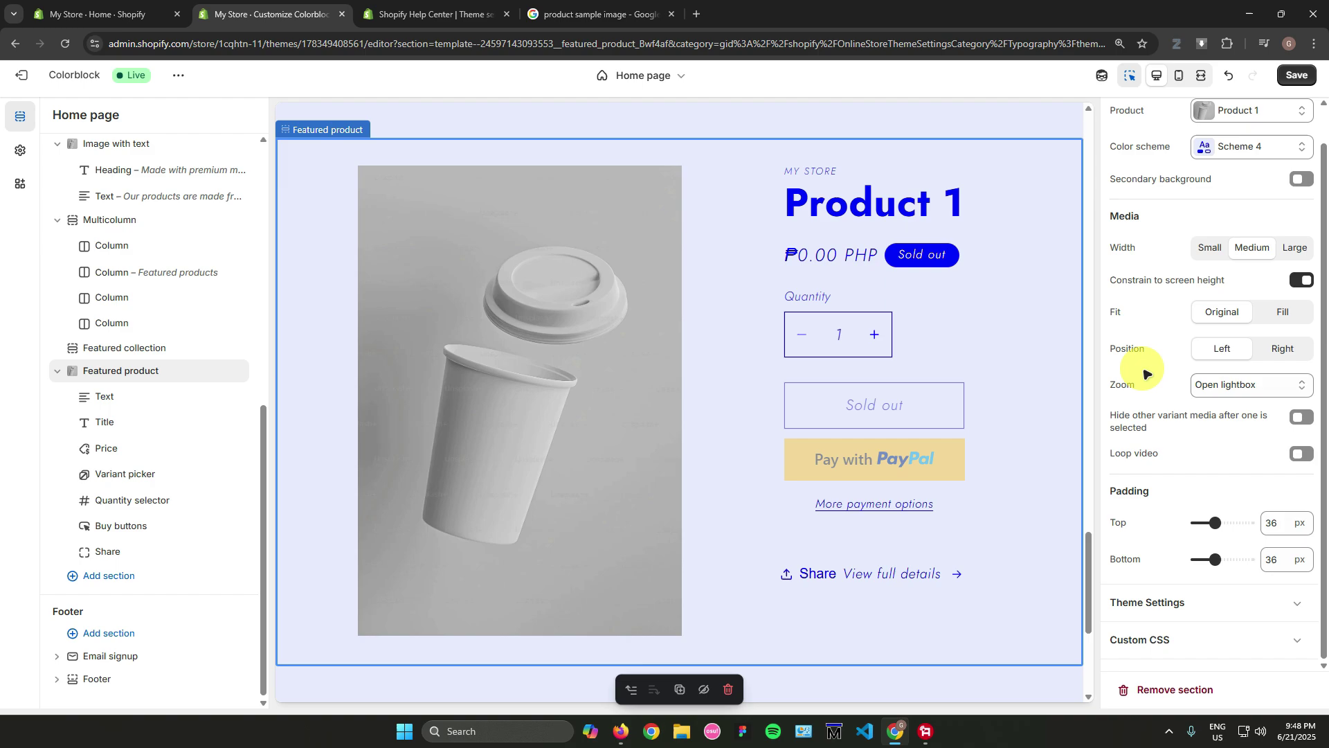
{"action": "left_click", "coordinate": [1203, 612]}
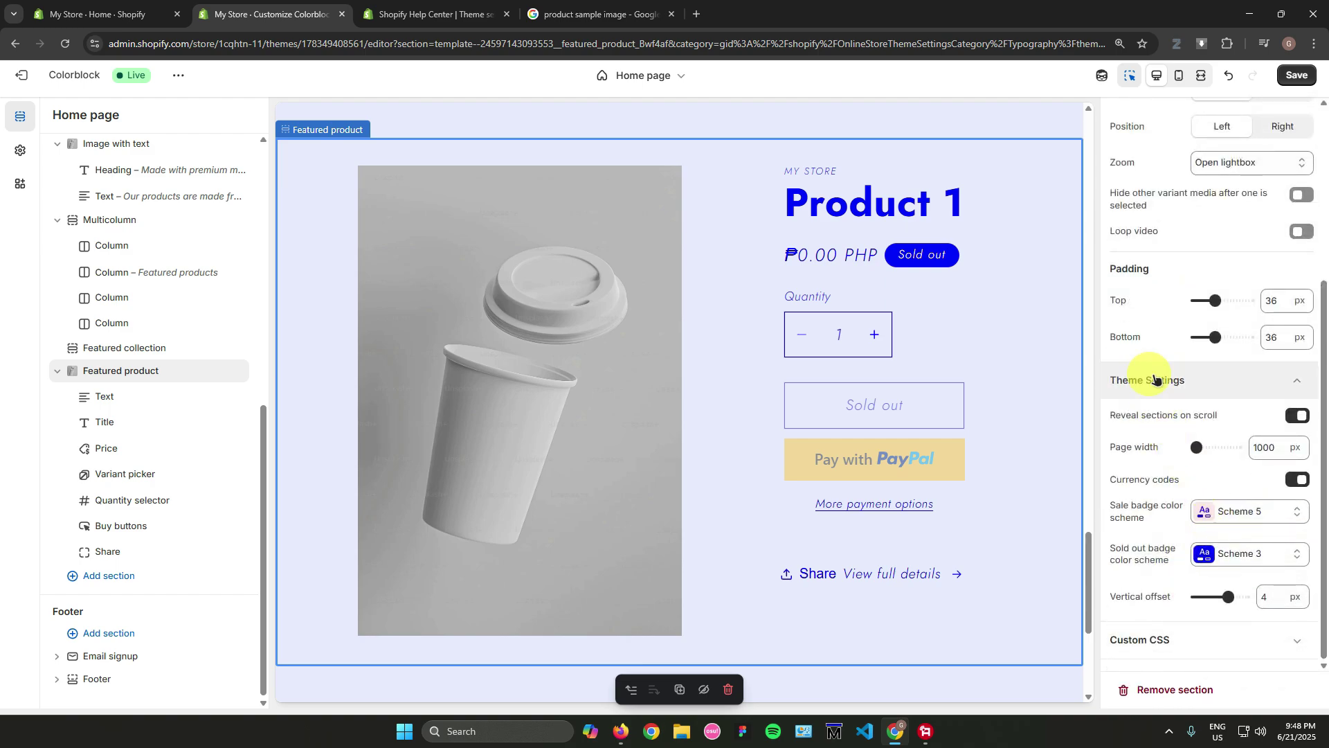
Review the home page preview and its section list from the Featured product section up to the header.
{"action": "scroll", "coordinate": [1151, 380], "scroll_direction": "up", "scroll_amount": 4}
{"action": "scroll", "coordinate": [990, 346], "scroll_direction": "up", "scroll_amount": 10}
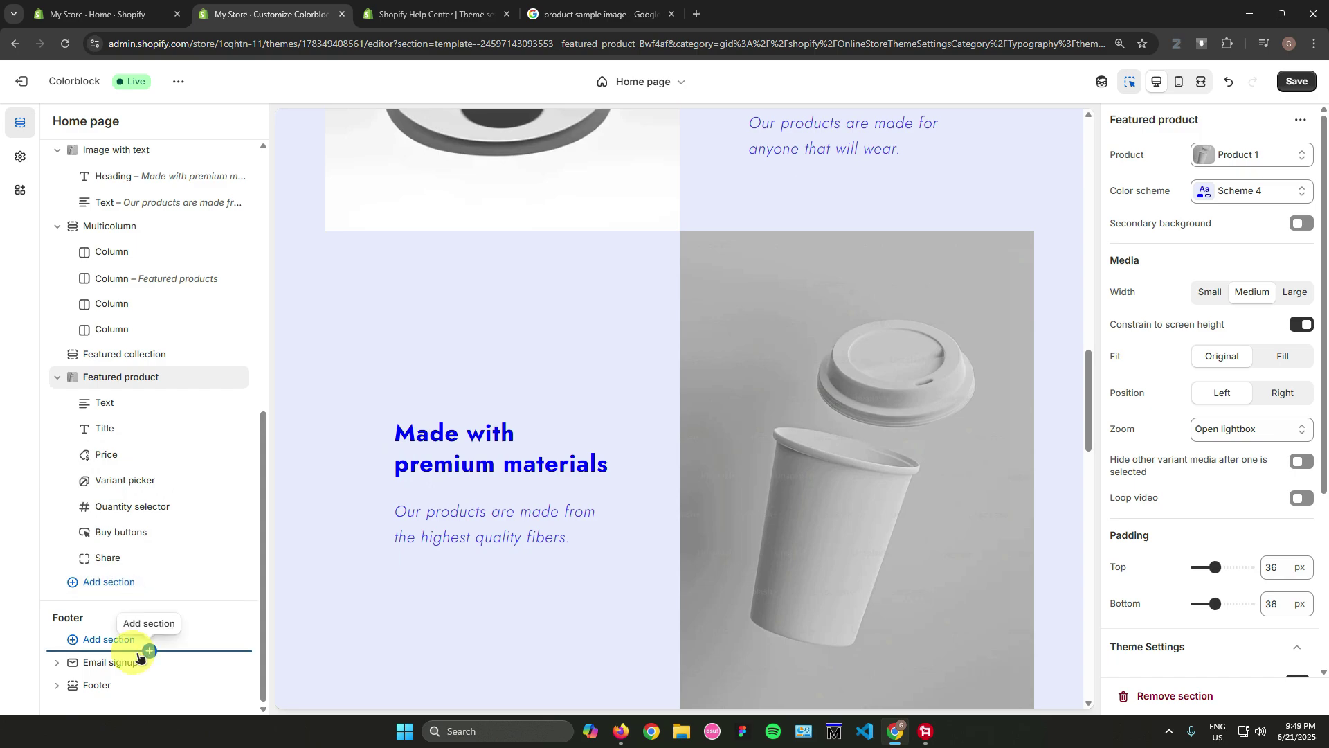
{"action": "scroll", "coordinate": [175, 495], "scroll_direction": "up", "scroll_amount": 4}
{"action": "scroll", "coordinate": [178, 497], "scroll_direction": "up", "scroll_amount": 4}
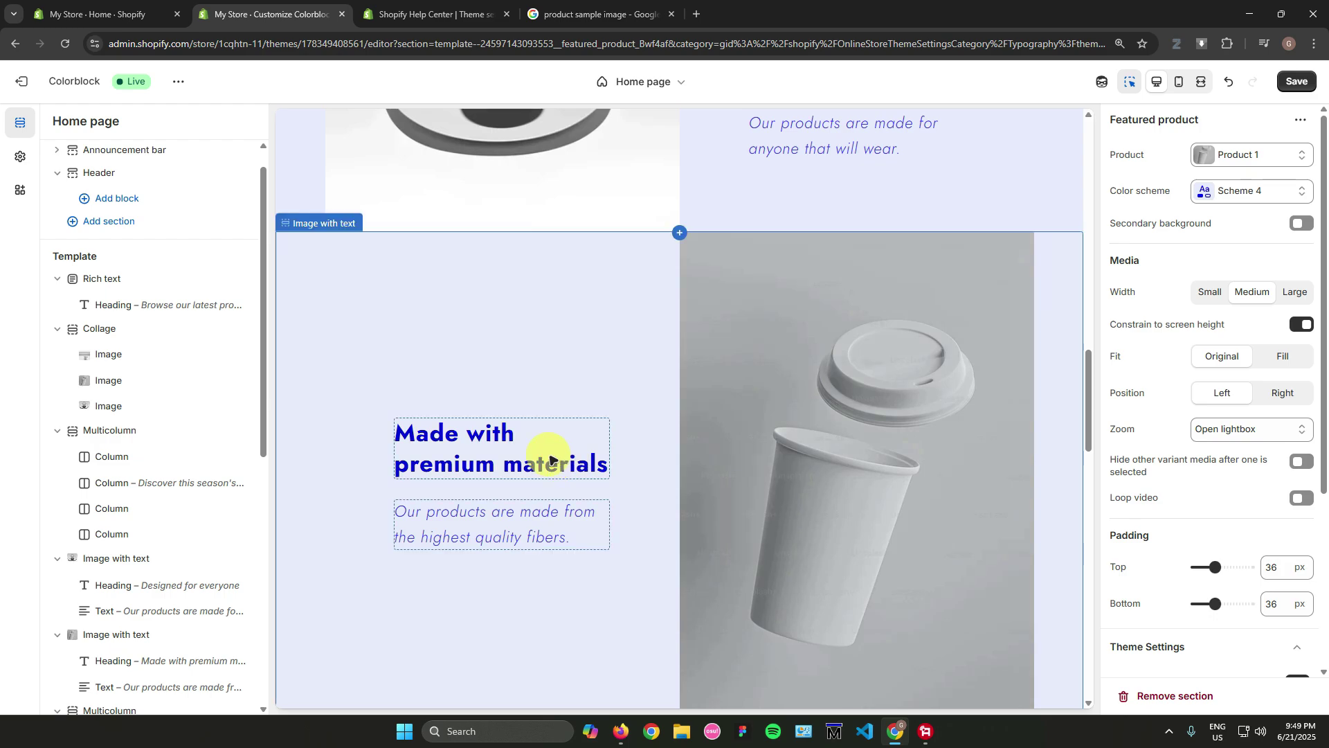
{"action": "scroll", "coordinate": [547, 460], "scroll_direction": "up", "scroll_amount": 15}
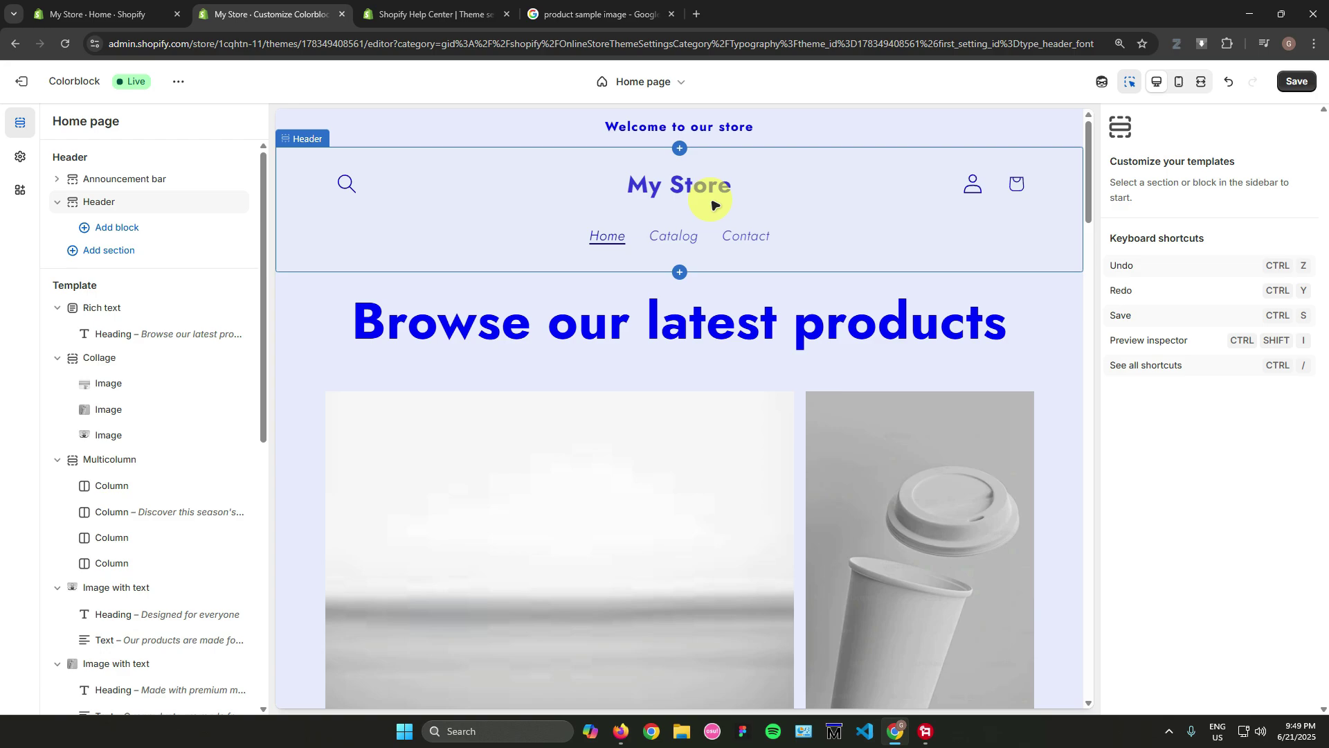
{"action": "scroll", "coordinate": [785, 216], "scroll_direction": "down", "scroll_amount": 4}
{"action": "scroll", "coordinate": [787, 205], "scroll_direction": "up", "scroll_amount": 4}
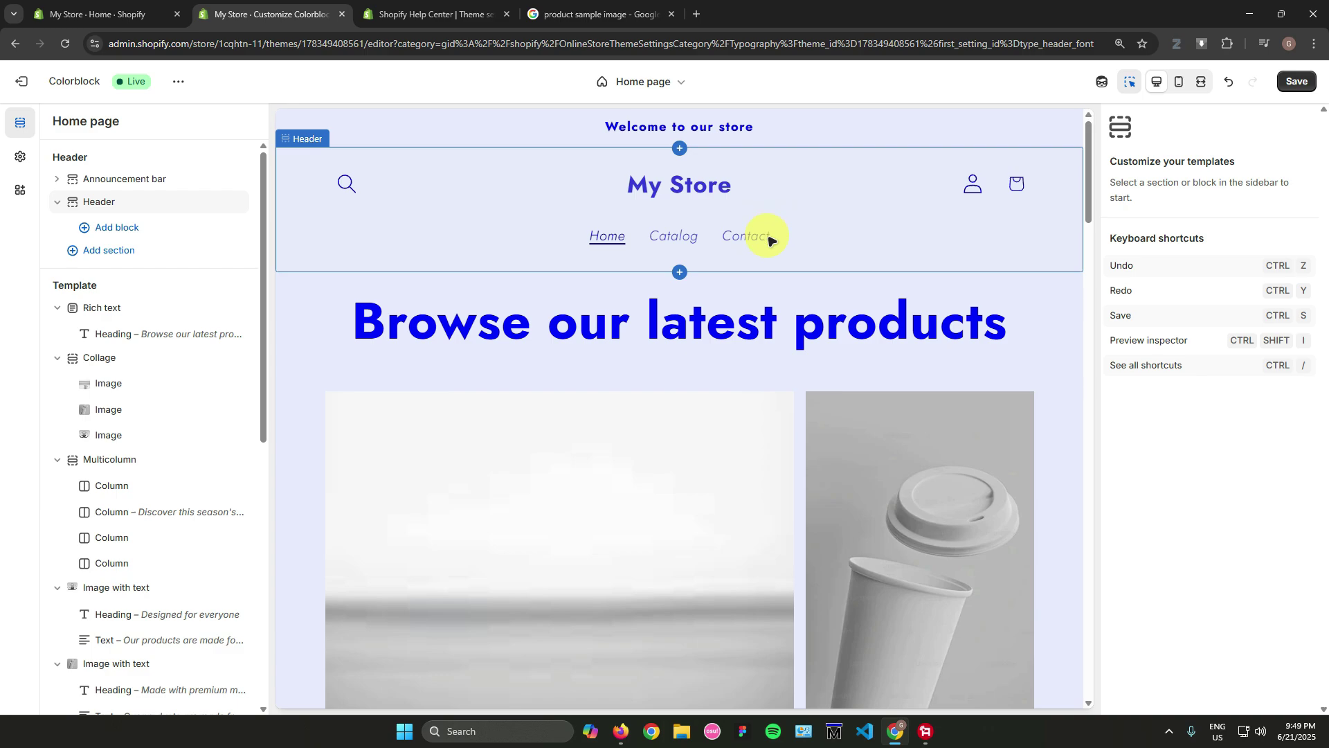
Open the Catalog page from the store's header navigation and set its Collection banner's color scheme to Scheme 4.
{"action": "left_click", "coordinate": [680, 239]}
{"action": "left_click", "coordinate": [680, 236]}
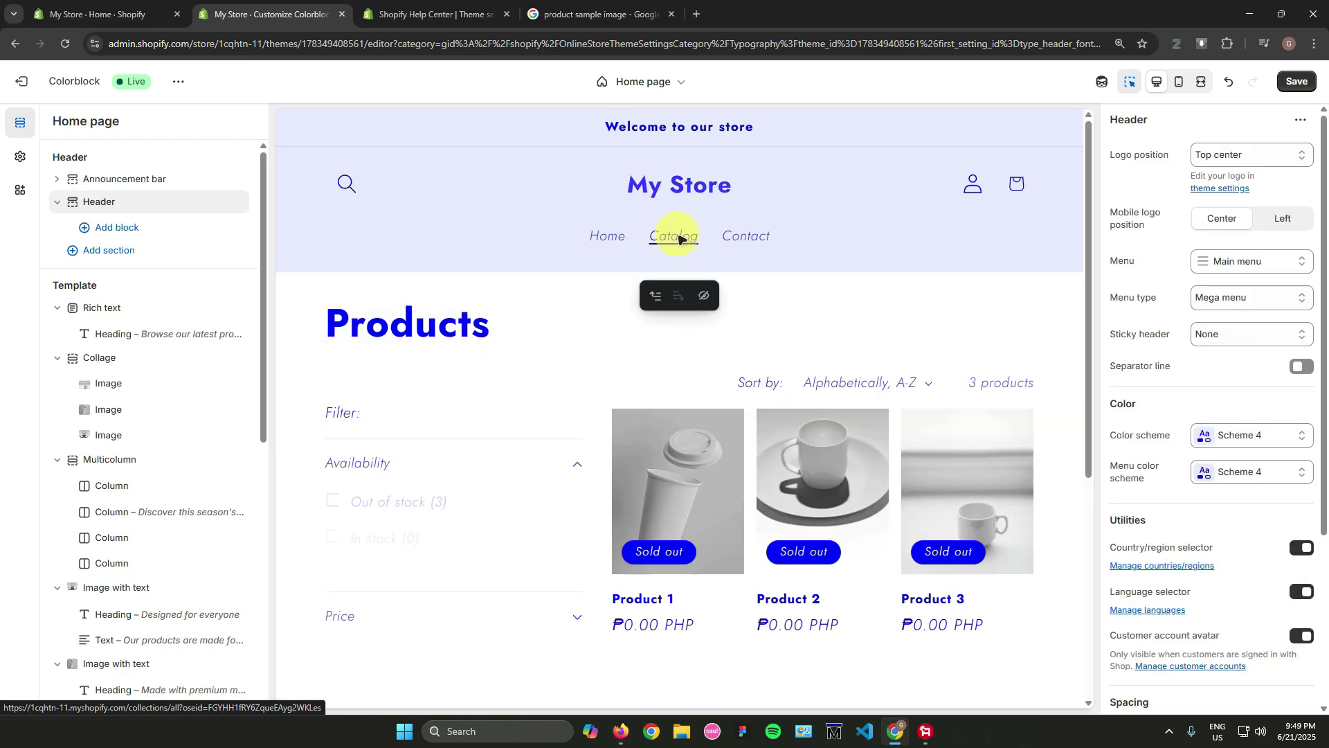
{"action": "left_click", "coordinate": [810, 332]}
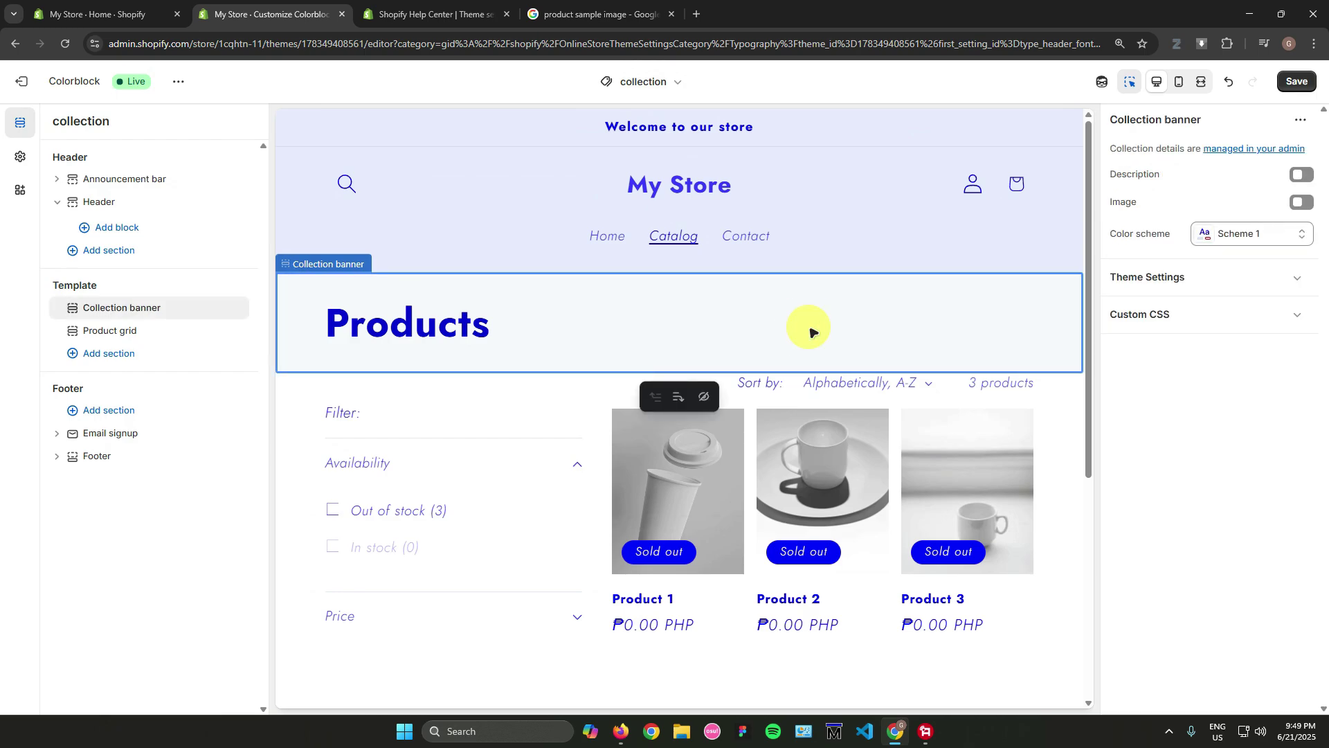
{"action": "left_click", "coordinate": [1211, 233]}
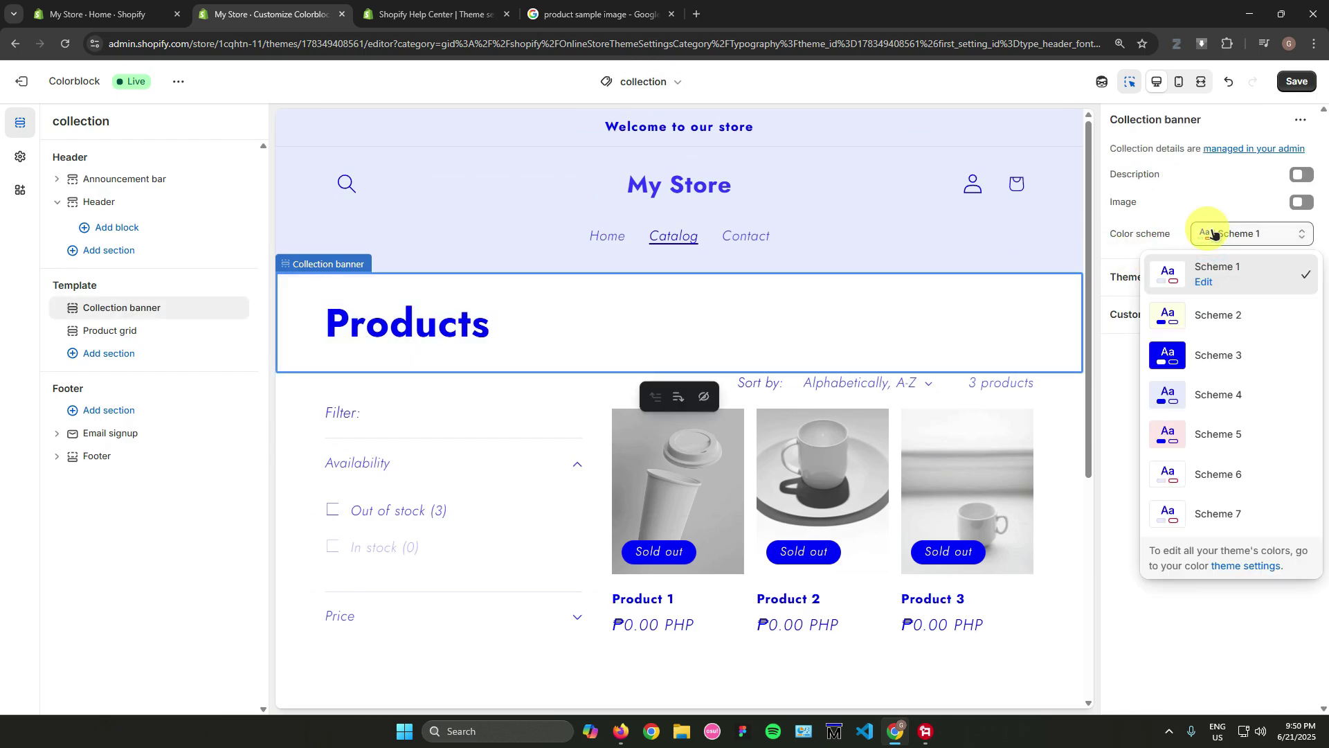
{"action": "left_click", "coordinate": [1219, 393]}
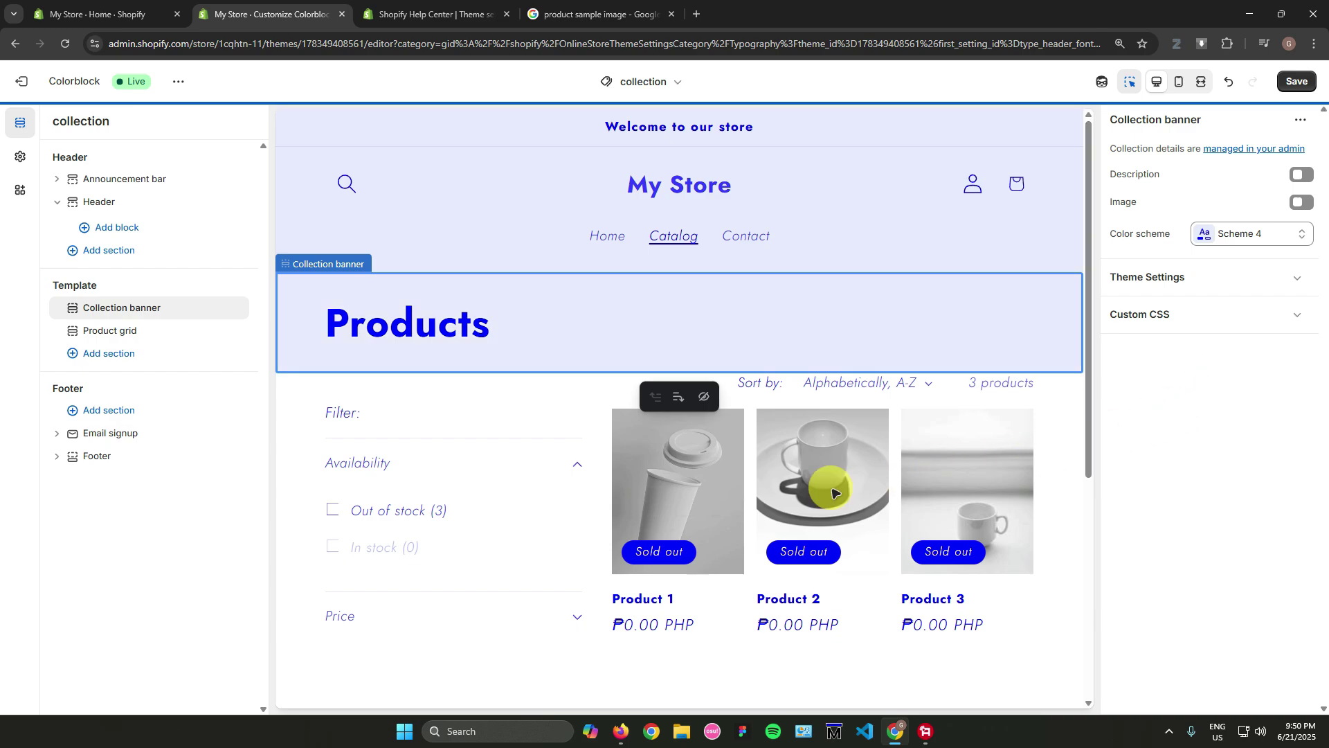
Set the Product grid's color scheme to Scheme 4 and check the Catalog page down to its email signup and footer.
{"action": "left_click", "coordinate": [560, 658]}
{"action": "left_click", "coordinate": [1228, 269]}
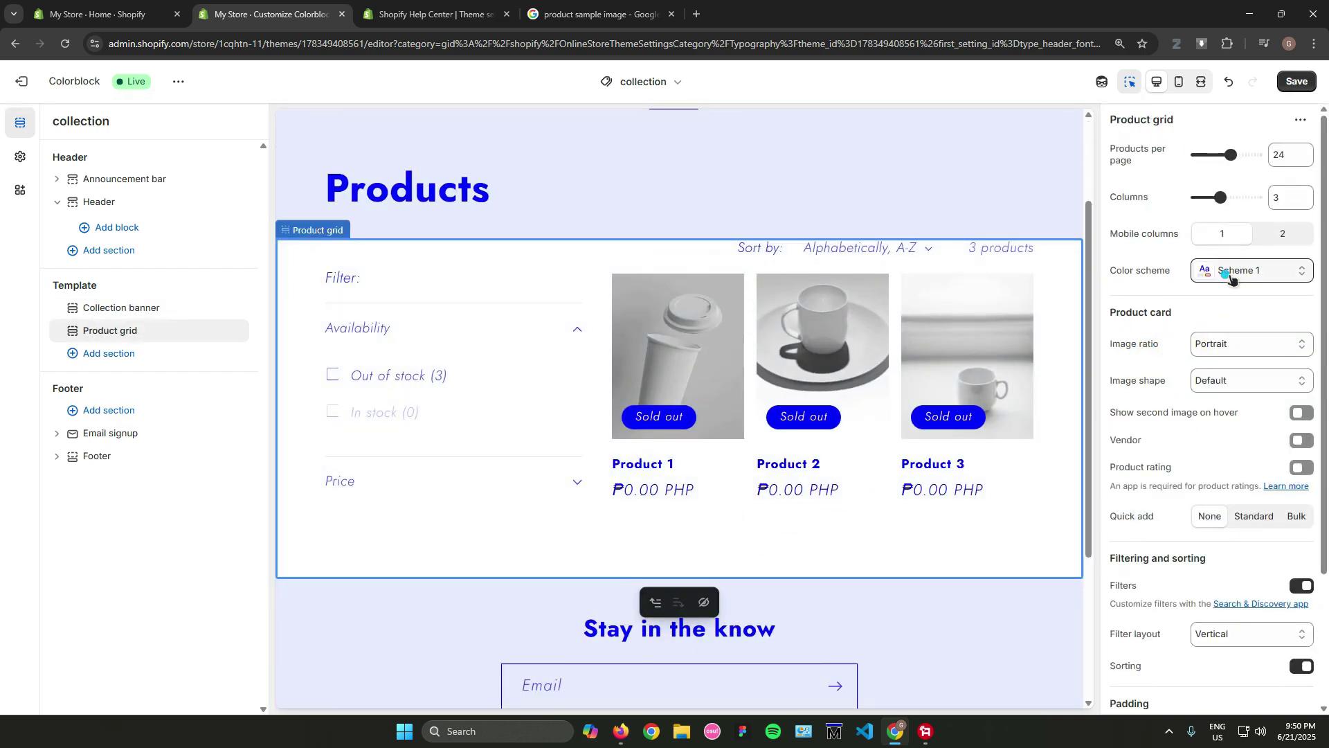
{"action": "left_click", "coordinate": [1225, 432]}
{"action": "left_click", "coordinate": [982, 584]}
{"action": "scroll", "coordinate": [973, 585], "scroll_direction": "down", "scroll_amount": 3}
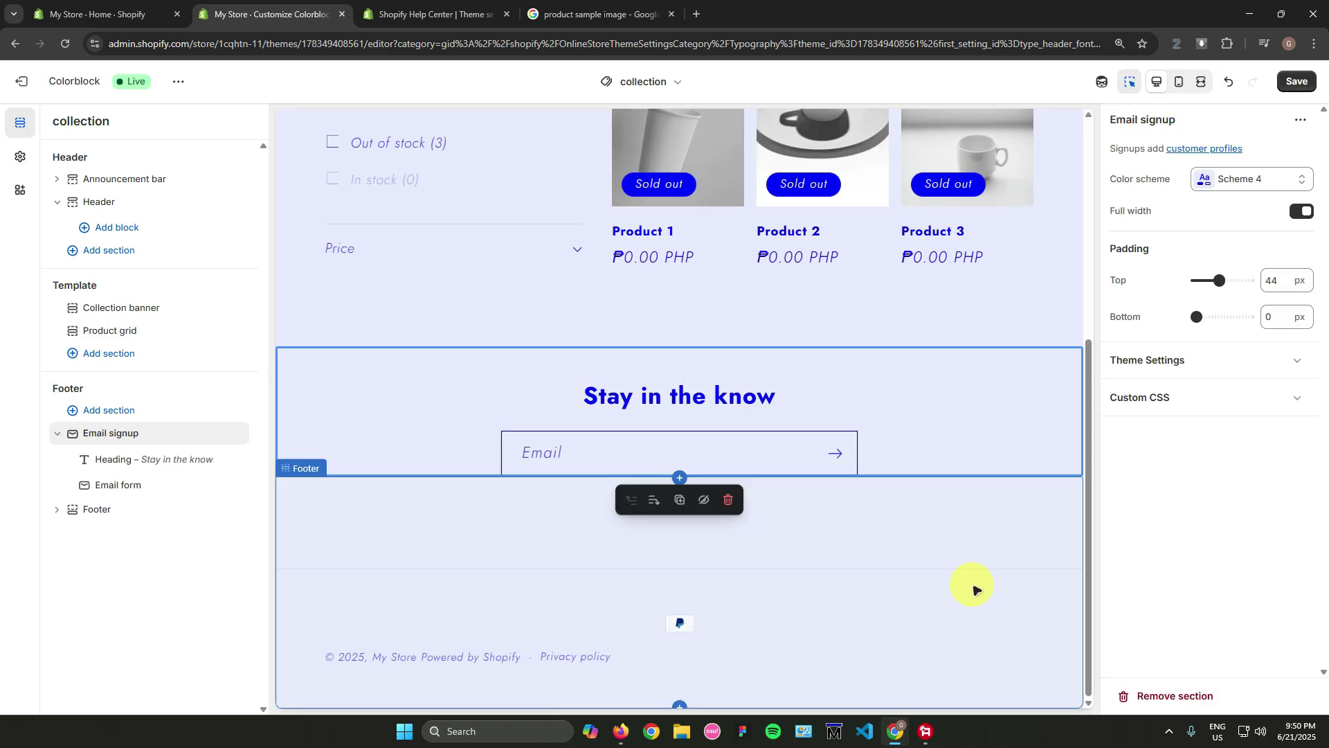
{"action": "scroll", "coordinate": [891, 394], "scroll_direction": "up", "scroll_amount": 5}
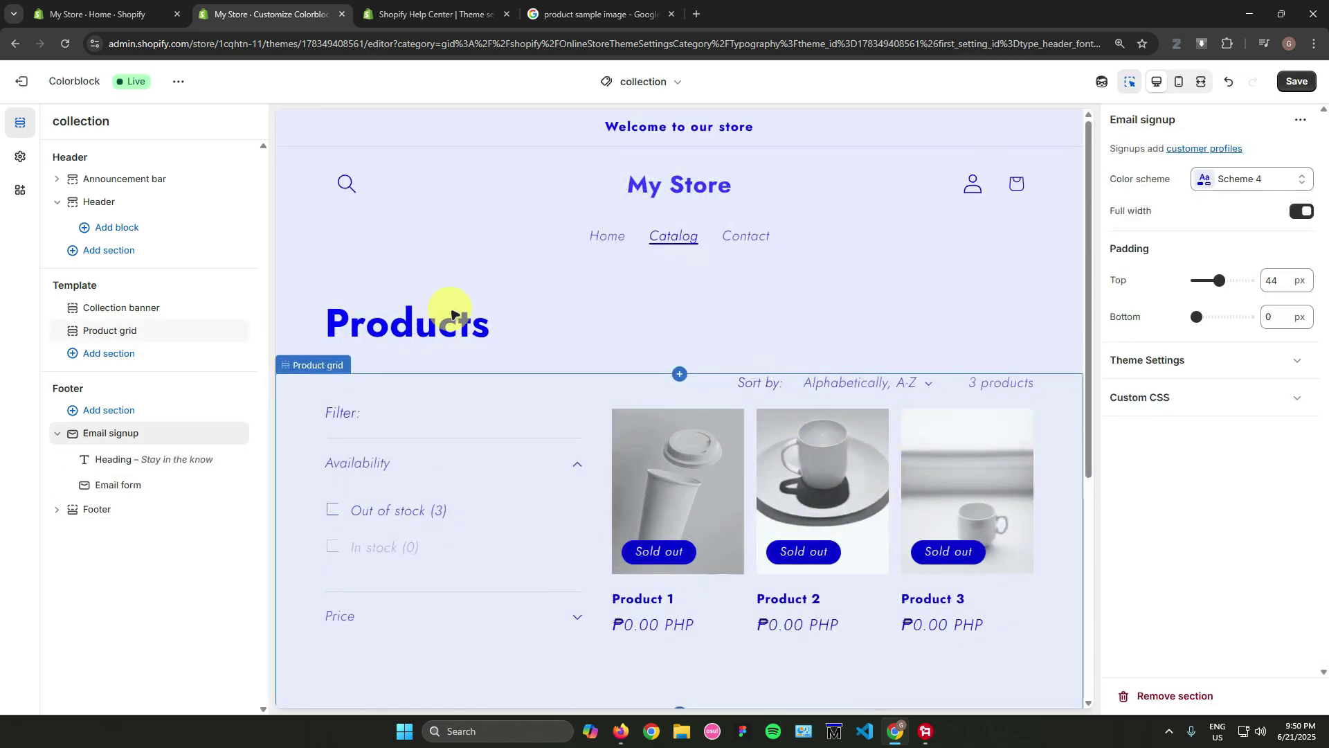
Select the Collection banner and browse the section types that can be added to the collection template.
{"action": "left_click", "coordinate": [467, 317]}
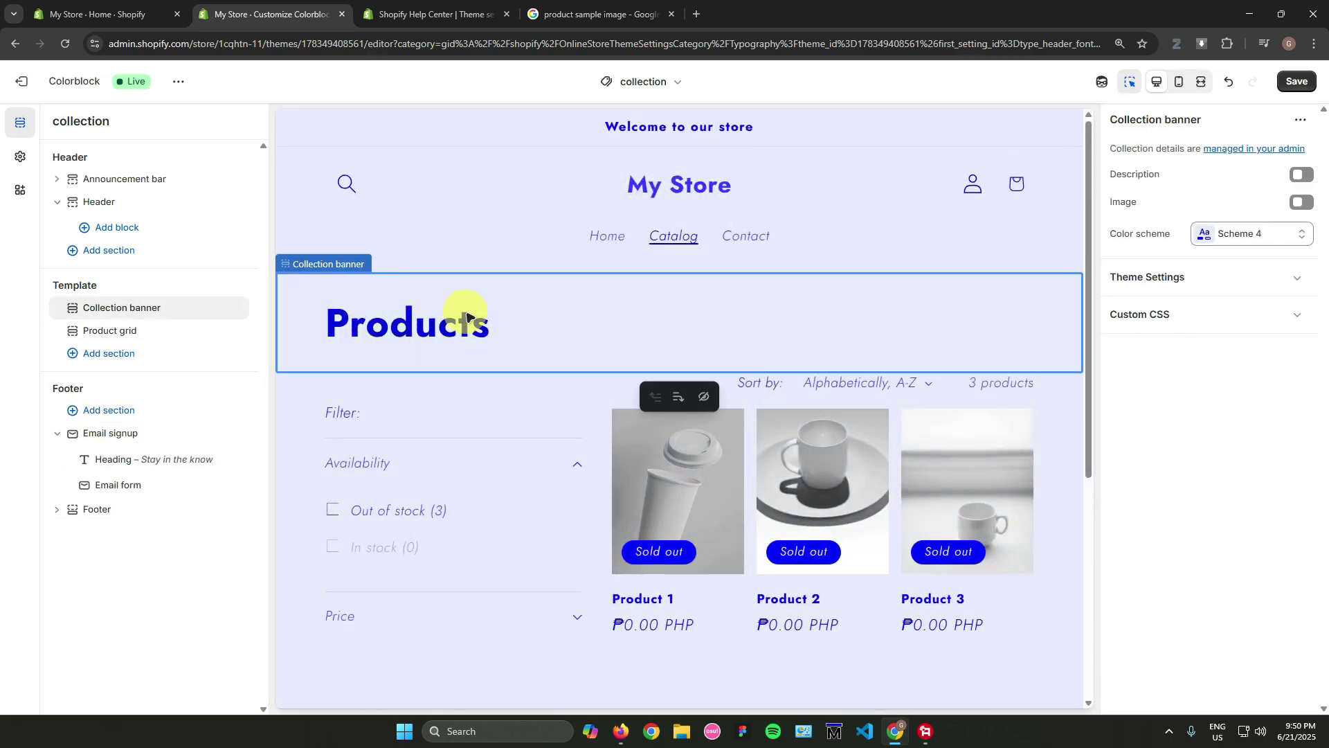
{"action": "left_click", "coordinate": [175, 351]}
{"action": "scroll", "coordinate": [378, 447], "scroll_direction": "down", "scroll_amount": 2}
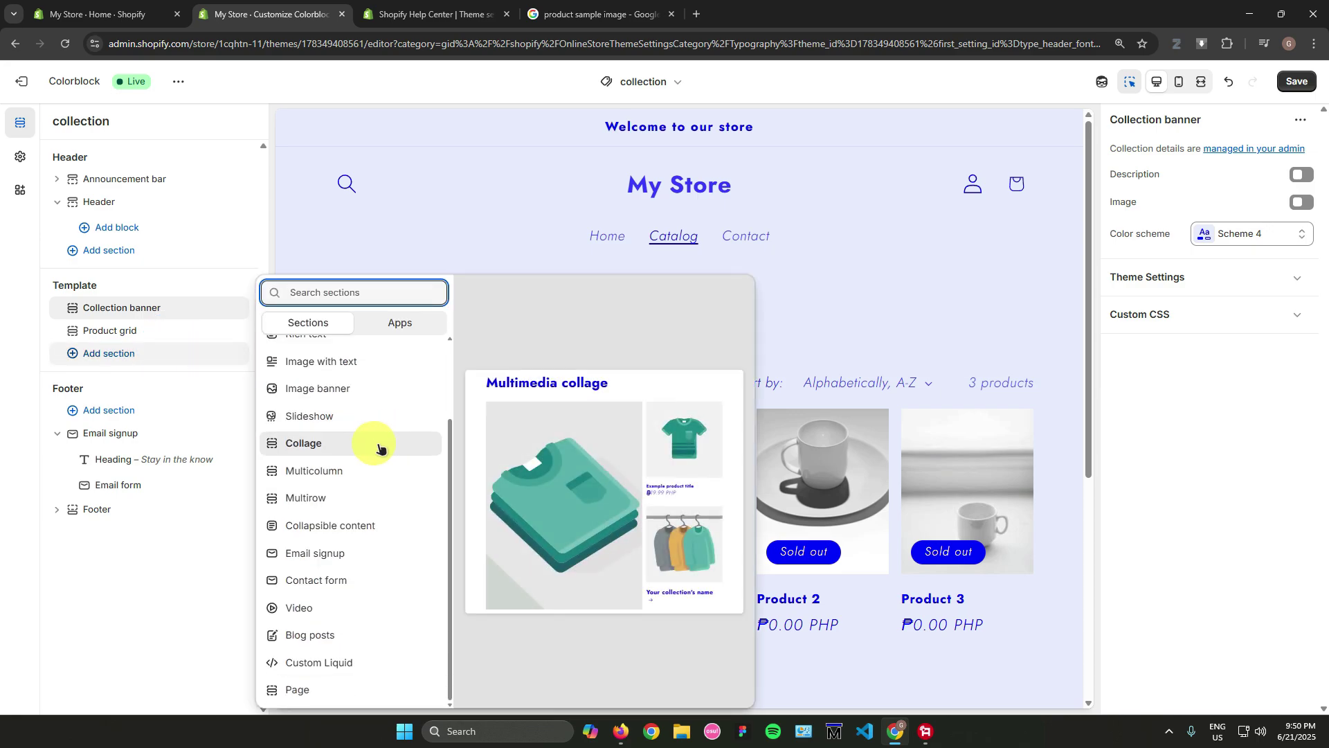
{"action": "left_click", "coordinate": [119, 573]}
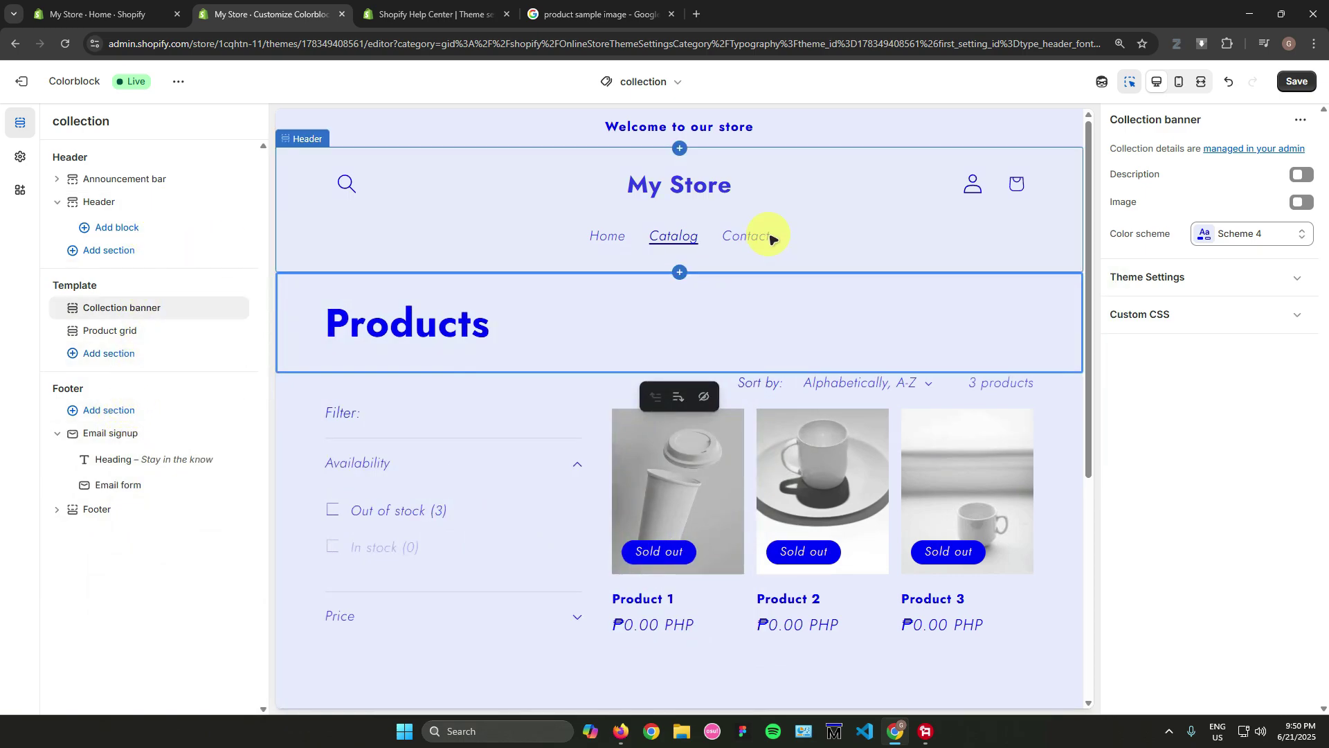
Open the Contact page from the store's header navigation and show the settings of its Page section.
{"action": "left_click", "coordinate": [884, 250]}
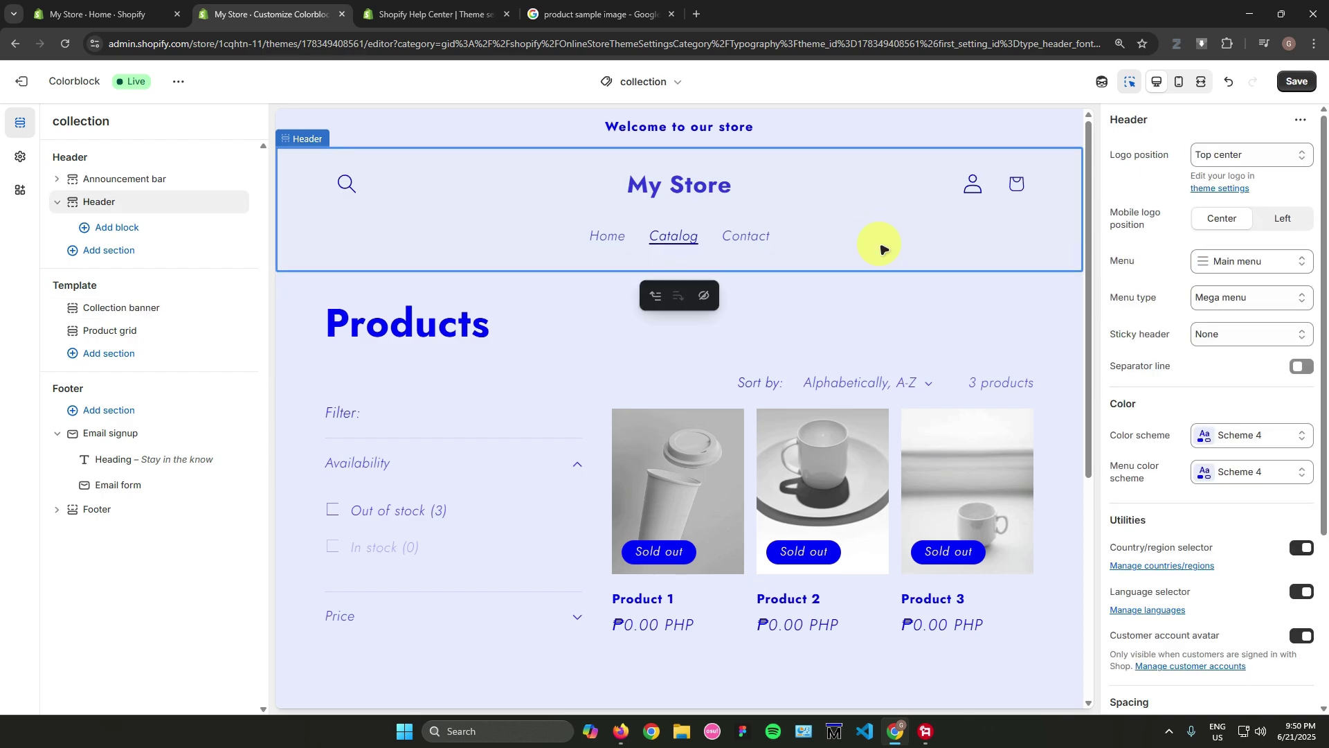
{"action": "left_click", "coordinate": [746, 237]}
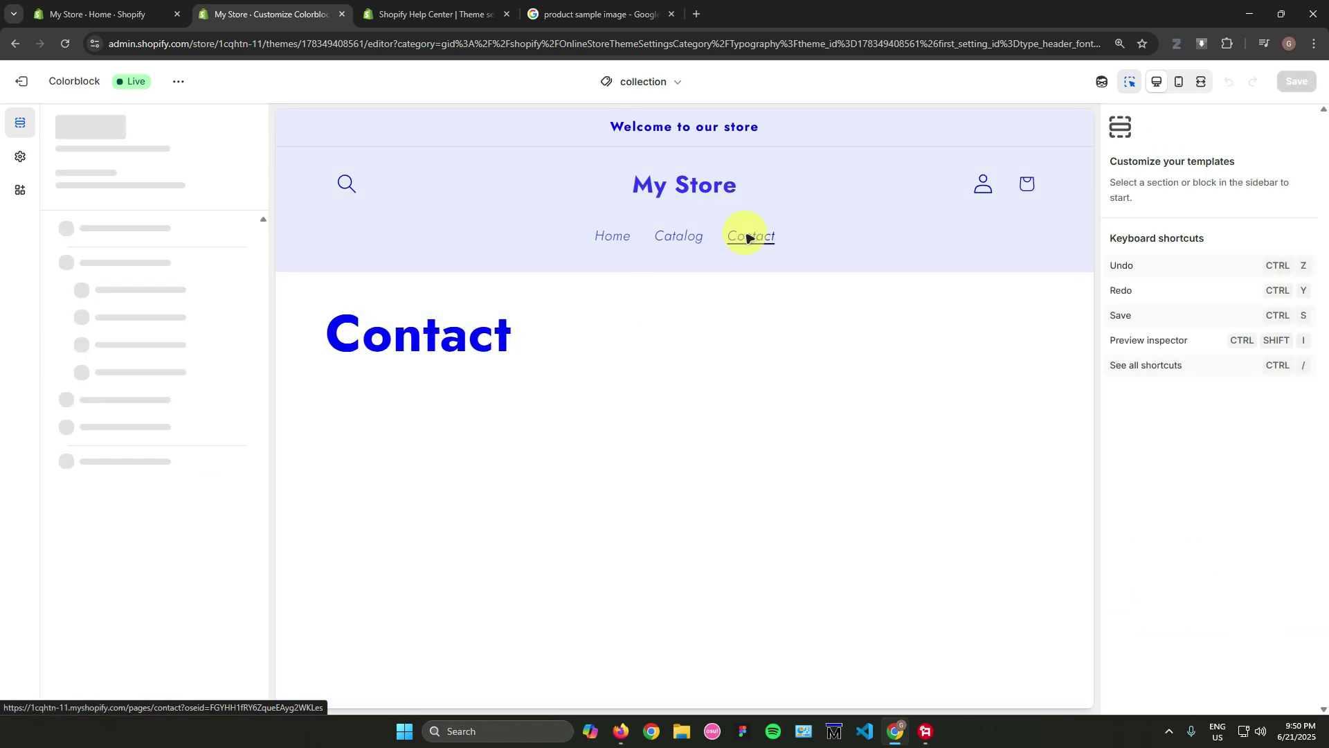
{"action": "left_click", "coordinate": [796, 344]}
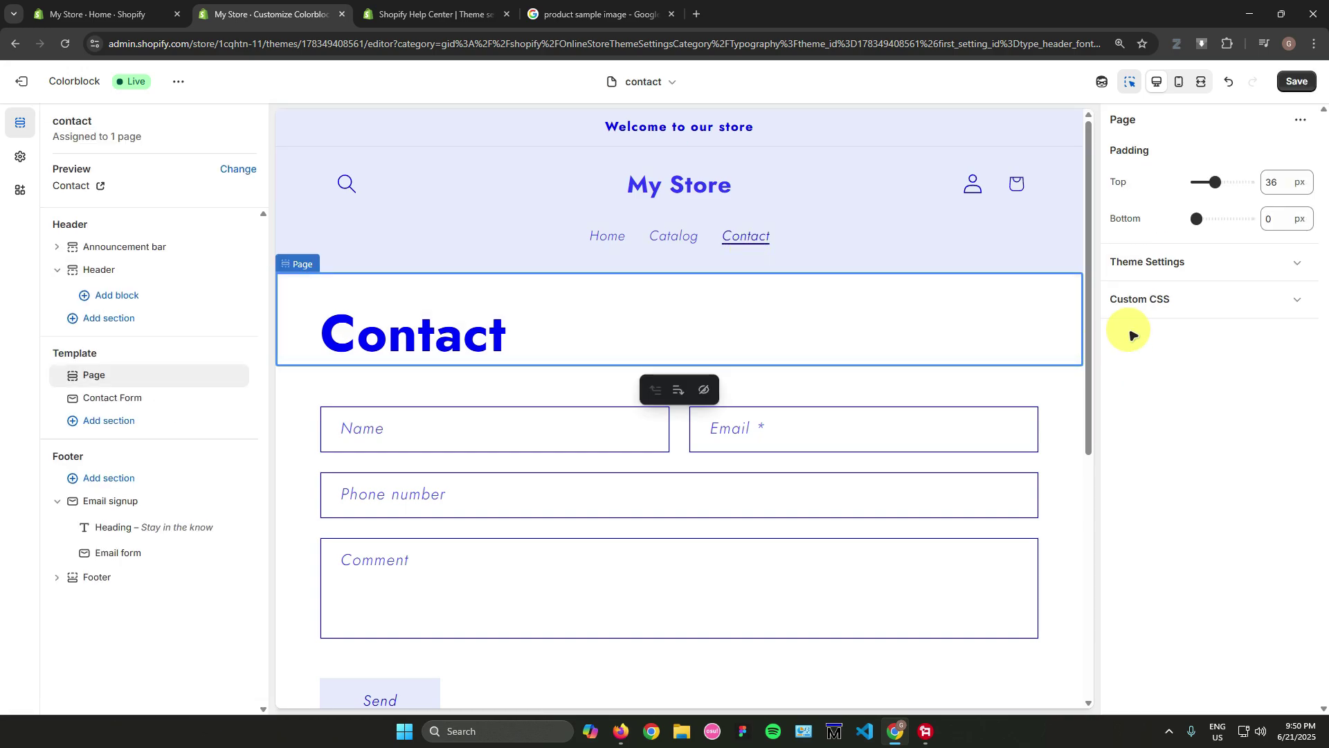
Set the Contact Form section's color scheme to Scheme 4 and check the Contact page down to its footer.
{"action": "left_click", "coordinate": [1244, 279]}
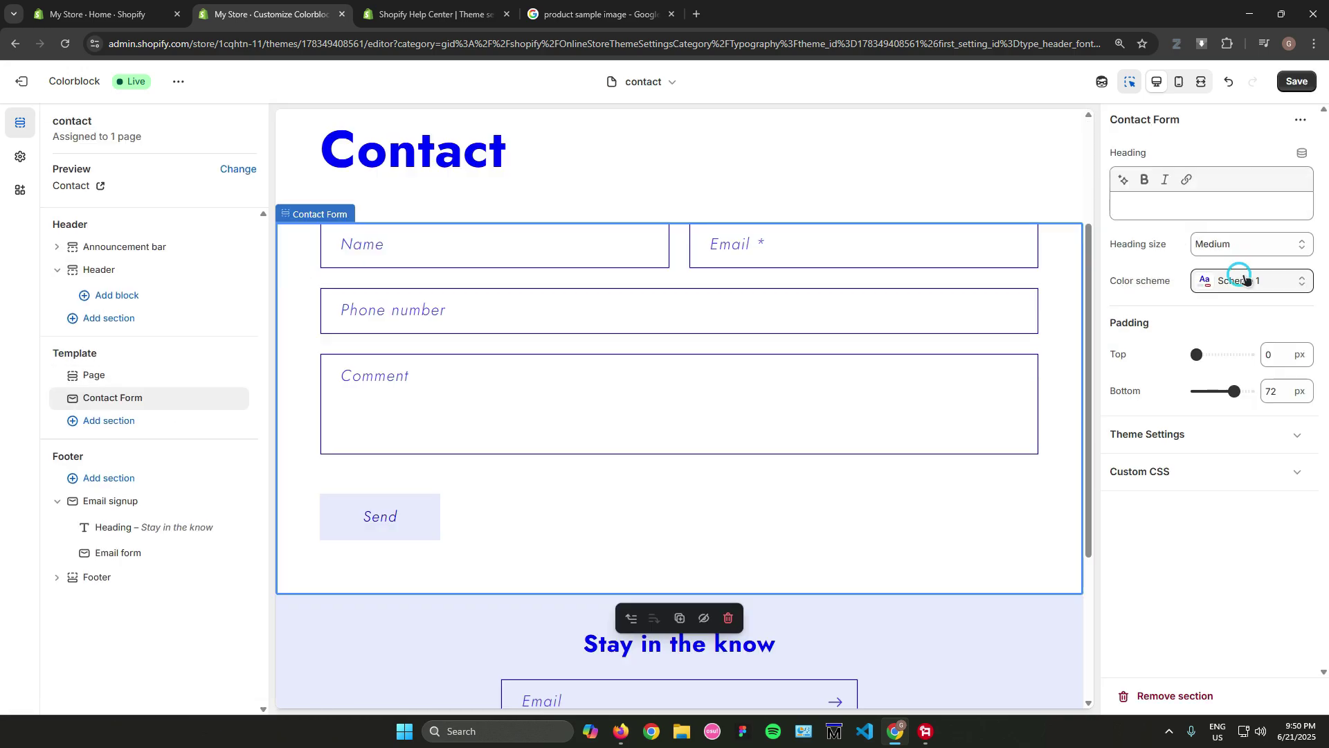
{"action": "left_click", "coordinate": [1213, 438]}
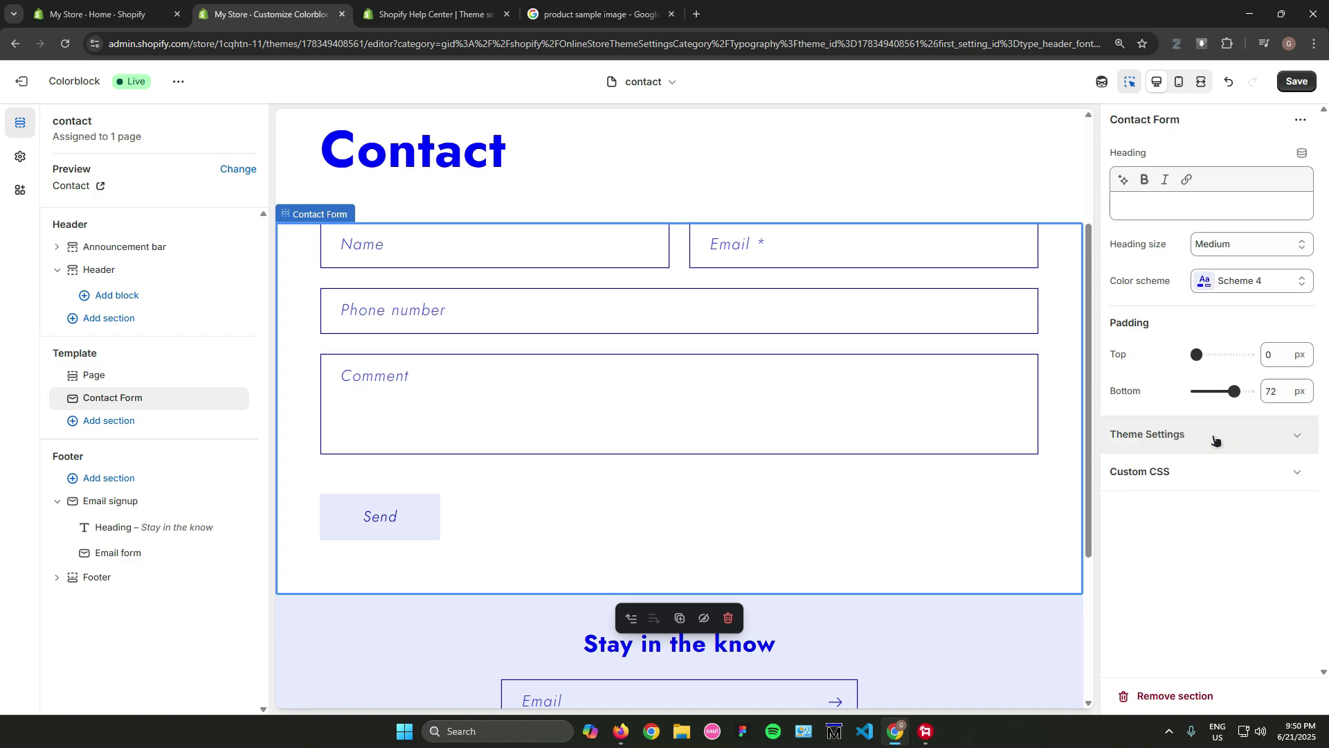
{"action": "scroll", "coordinate": [1068, 350], "scroll_direction": "up", "scroll_amount": 2}
{"action": "scroll", "coordinate": [1068, 349], "scroll_direction": "down", "scroll_amount": 7}
{"action": "left_click", "coordinate": [1032, 538]}
{"action": "scroll", "coordinate": [1003, 453], "scroll_direction": "up", "scroll_amount": 6}
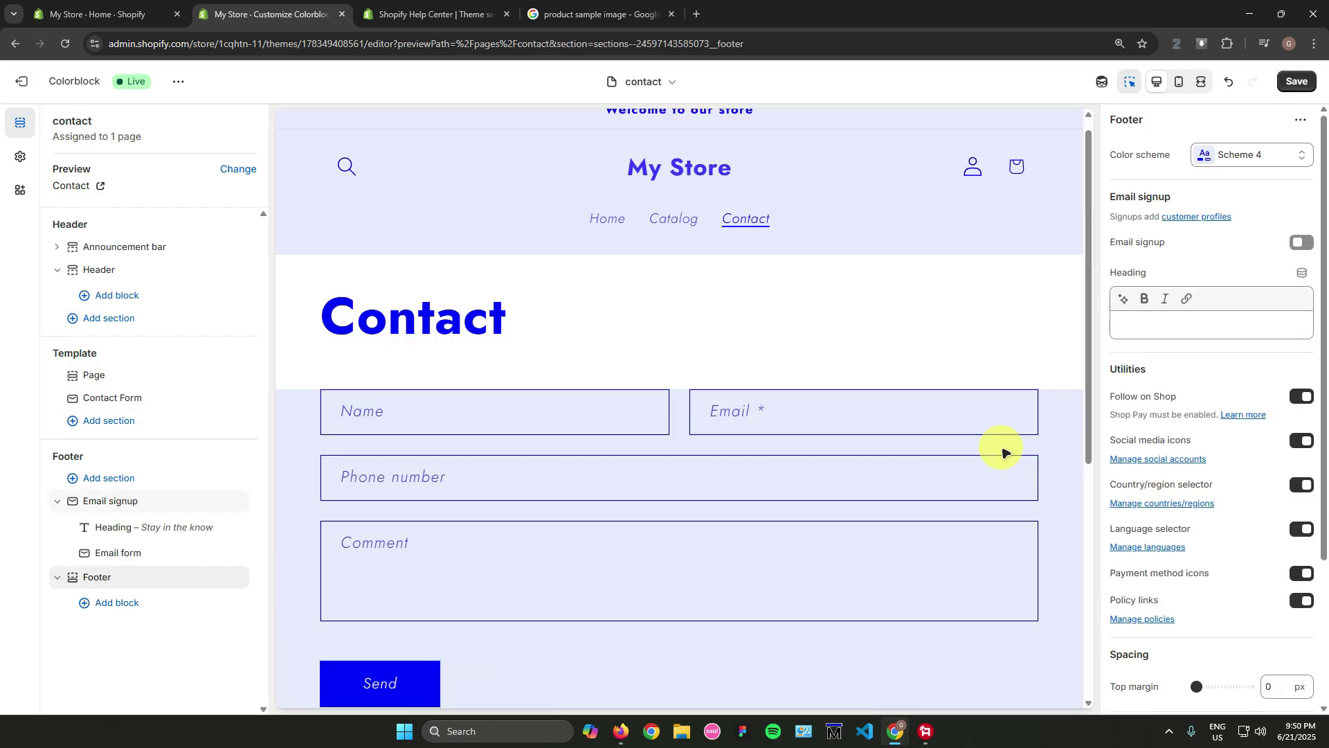
{"action": "scroll", "coordinate": [1003, 454], "scroll_direction": "up", "scroll_amount": 1}
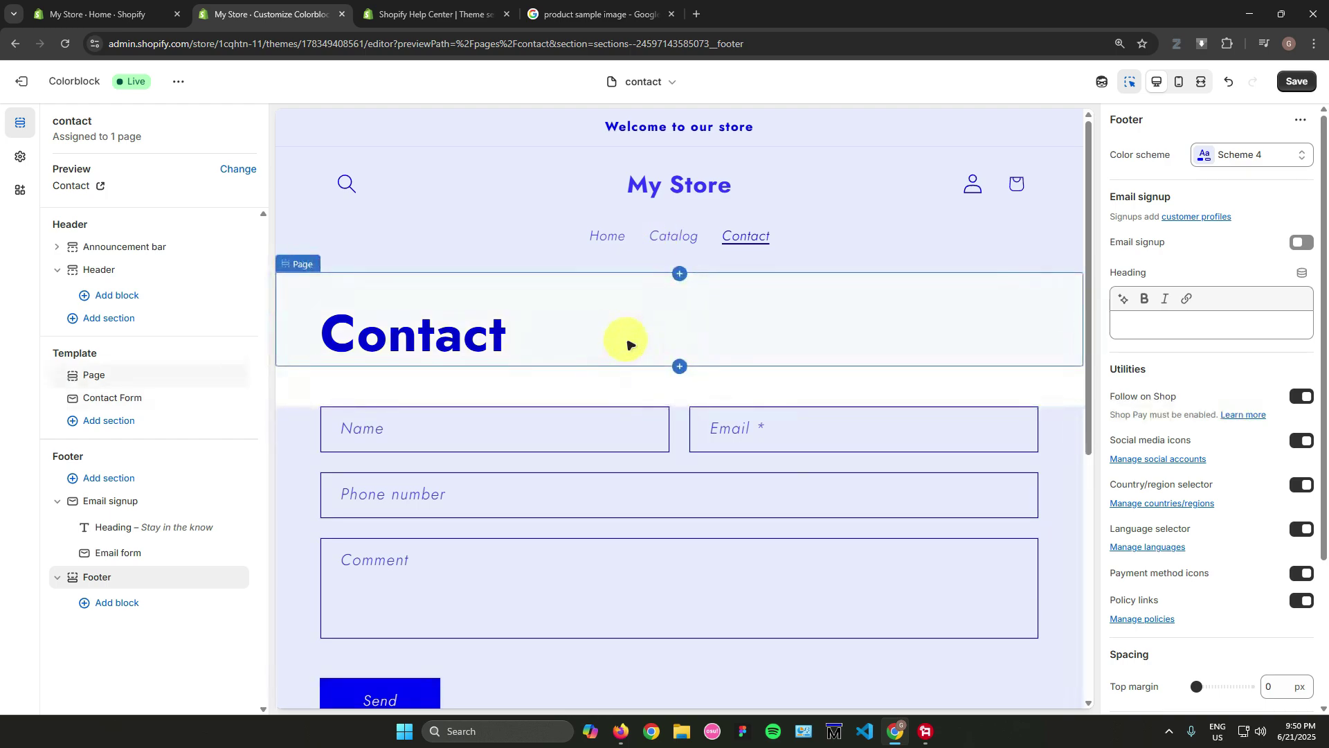
Open the Home page from the store's header navigation and review its heading and image collage.
{"action": "left_click", "coordinate": [602, 239]}
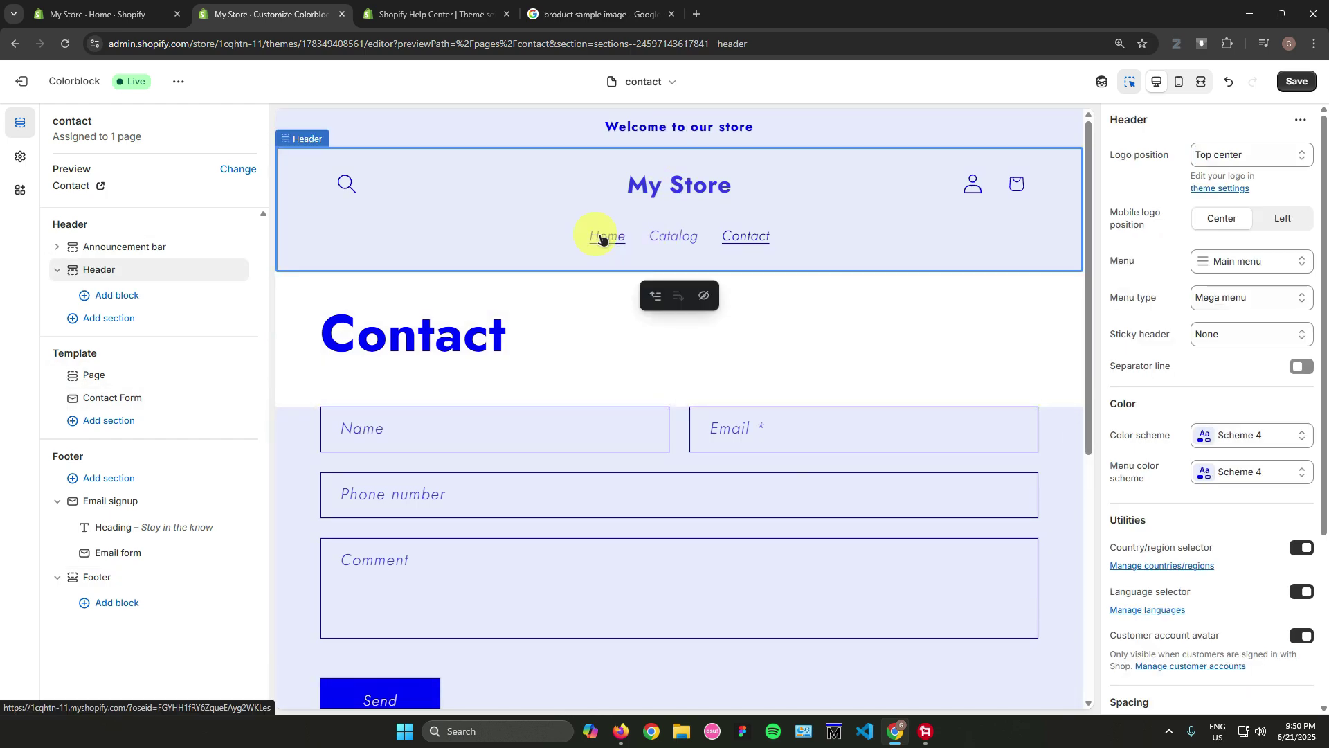
{"action": "left_click", "coordinate": [601, 239]}
{"action": "scroll", "coordinate": [976, 260], "scroll_direction": "down", "scroll_amount": 5}
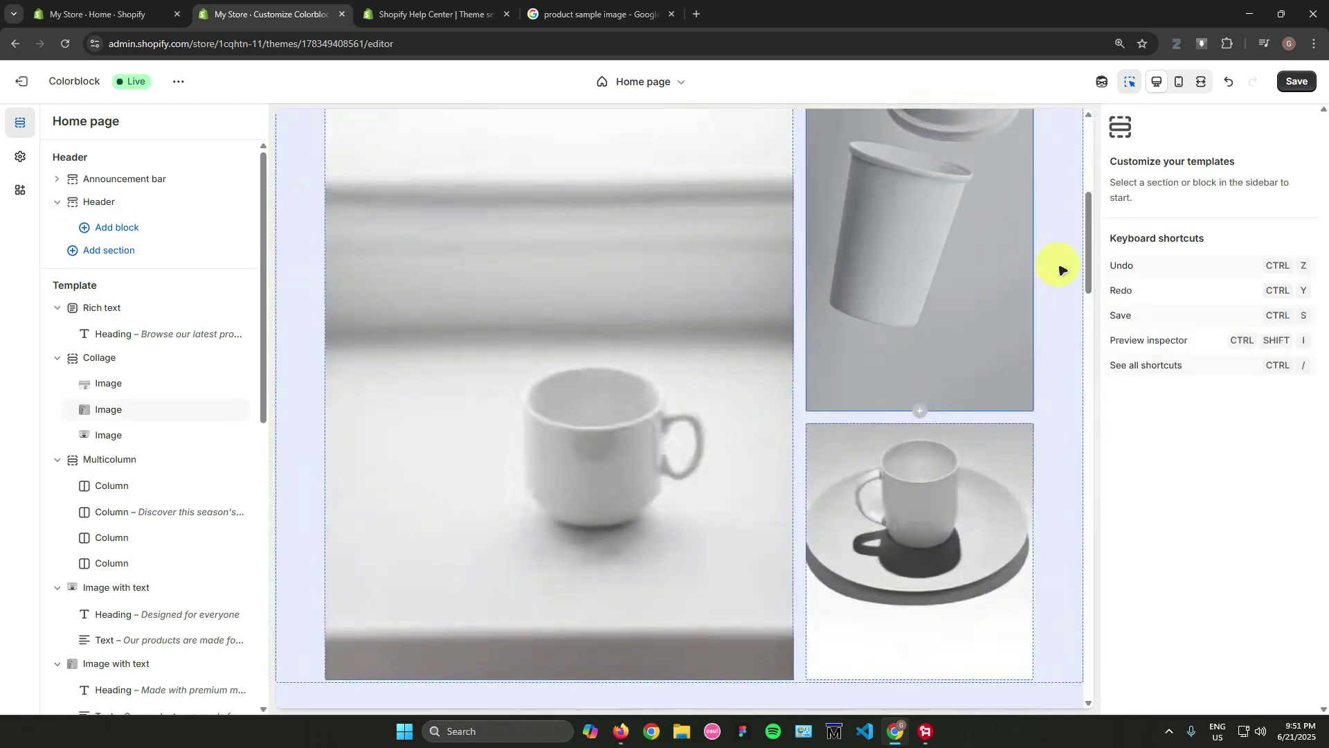
{"action": "scroll", "coordinate": [1056, 270], "scroll_direction": "up", "scroll_amount": 2}
{"action": "scroll", "coordinate": [1053, 273], "scroll_direction": "up", "scroll_amount": 2}
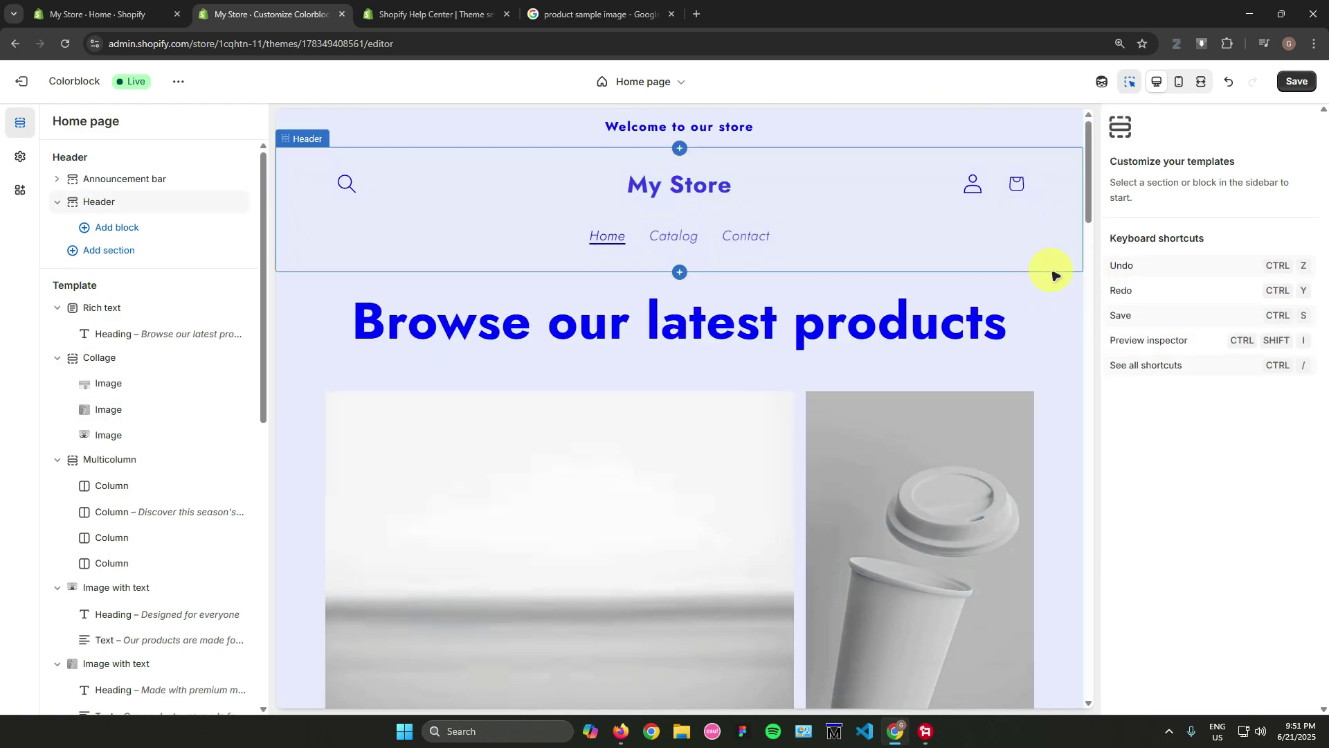
Open the Cart page from the store's header and set its Items section's color scheme to Scheme 4.
{"action": "left_click", "coordinate": [1021, 189]}
{"action": "left_click", "coordinate": [1021, 189]}
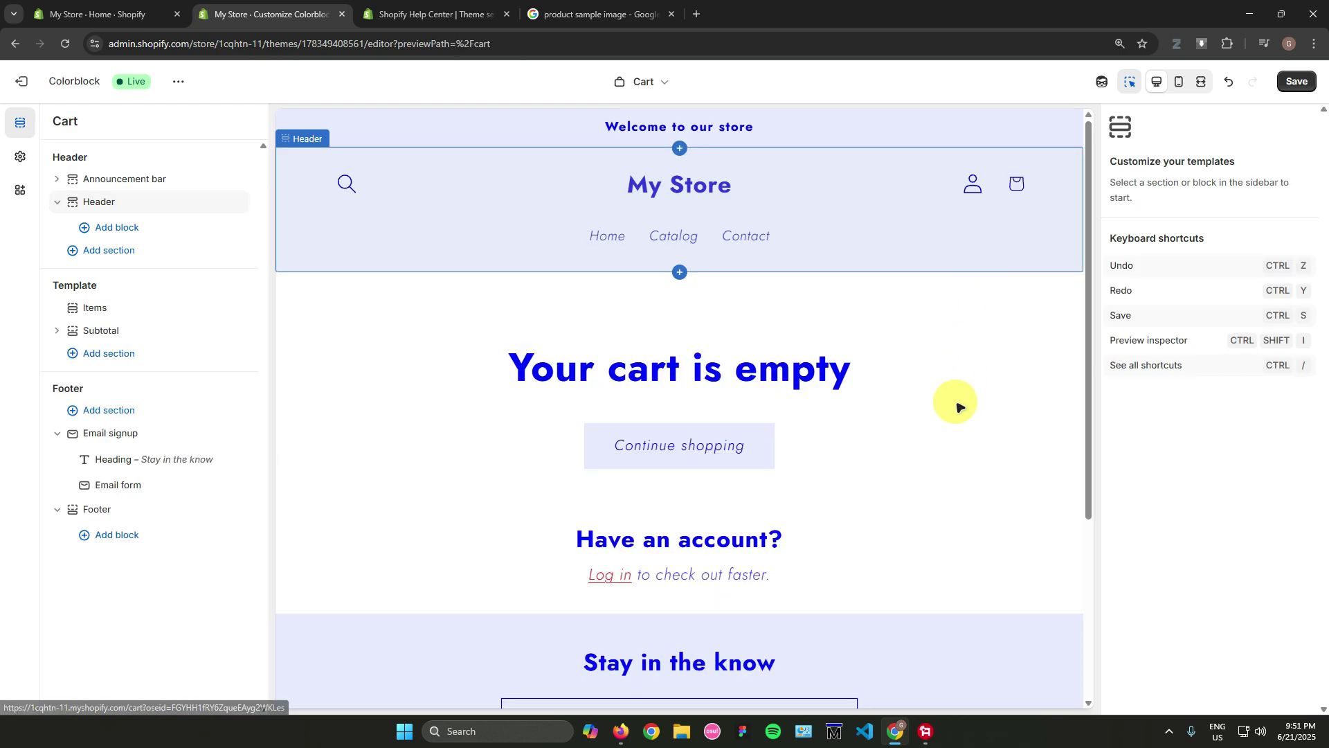
{"action": "left_click", "coordinate": [958, 407]}
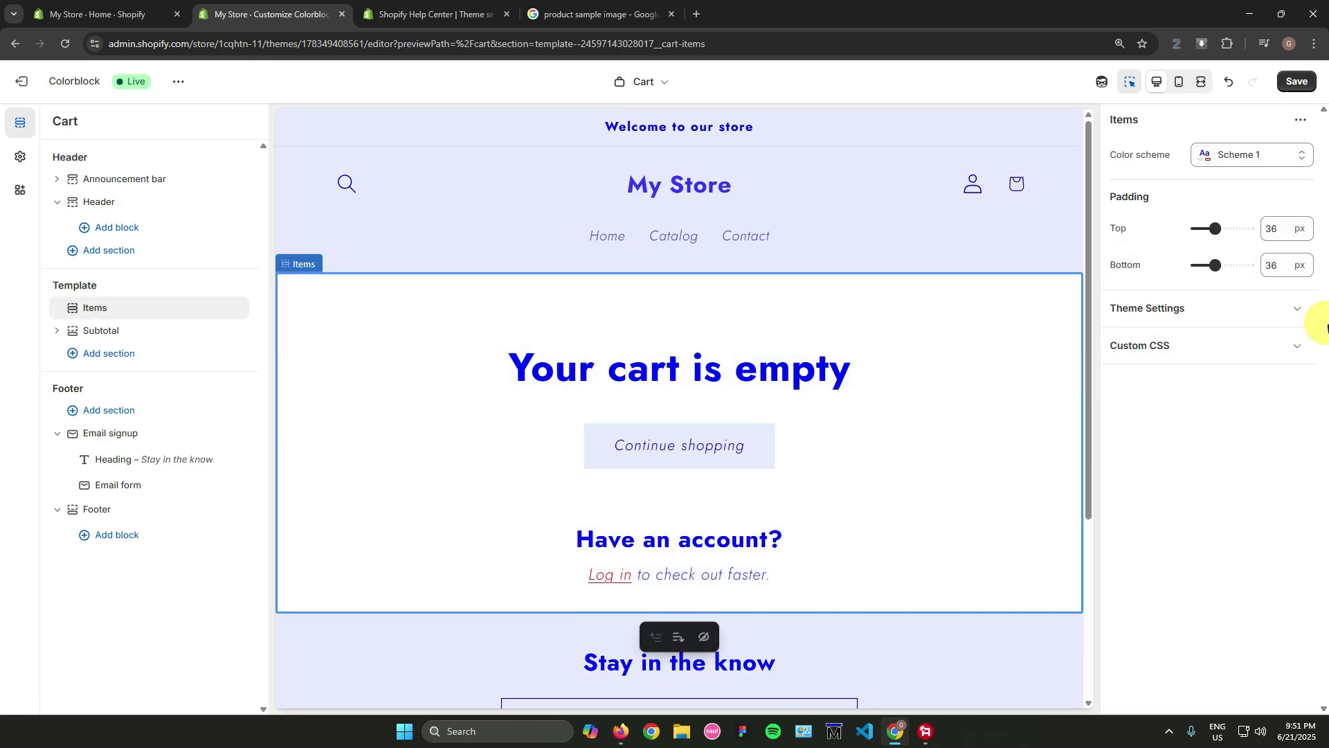
{"action": "left_click", "coordinate": [1226, 154]}
{"action": "left_click", "coordinate": [1220, 317]}
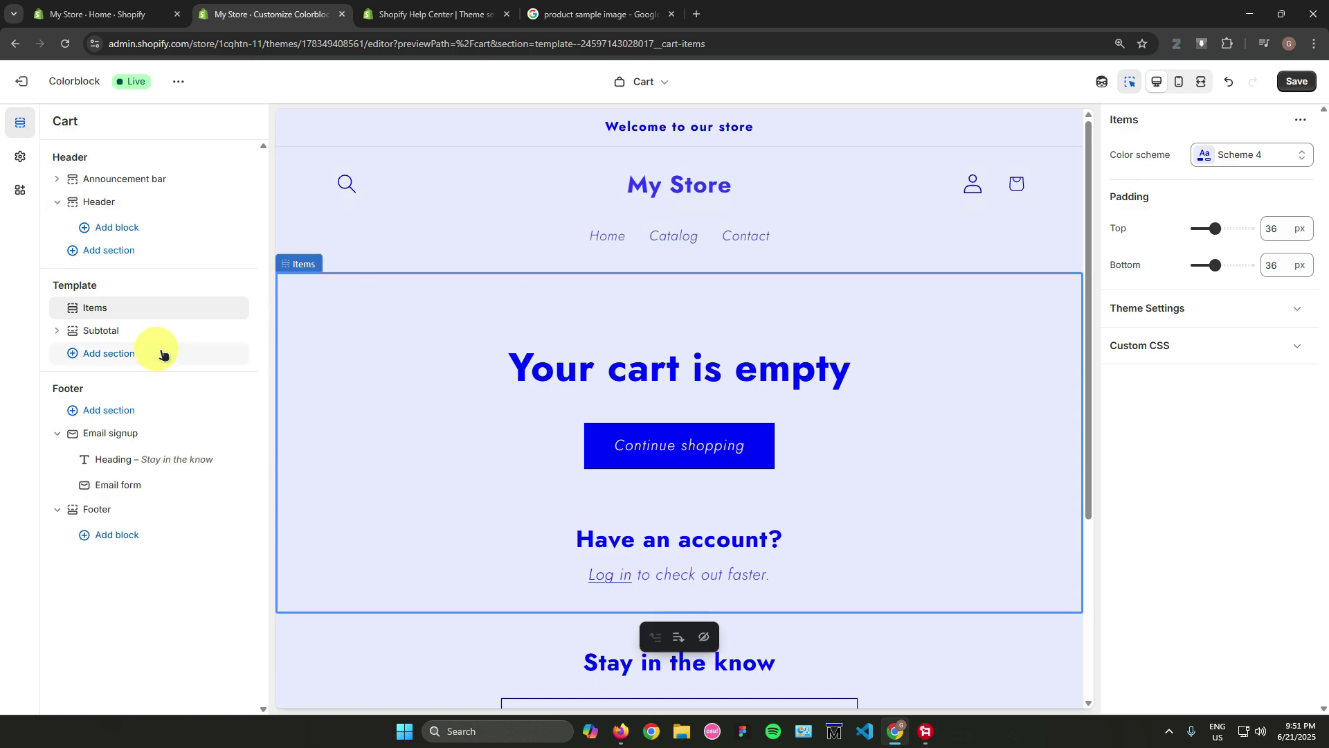
Return to the Home page, save the theme changes and exit the theme editor.
{"action": "left_click", "coordinate": [607, 235]}
{"action": "scroll", "coordinate": [670, 332], "scroll_direction": "down", "scroll_amount": 5}
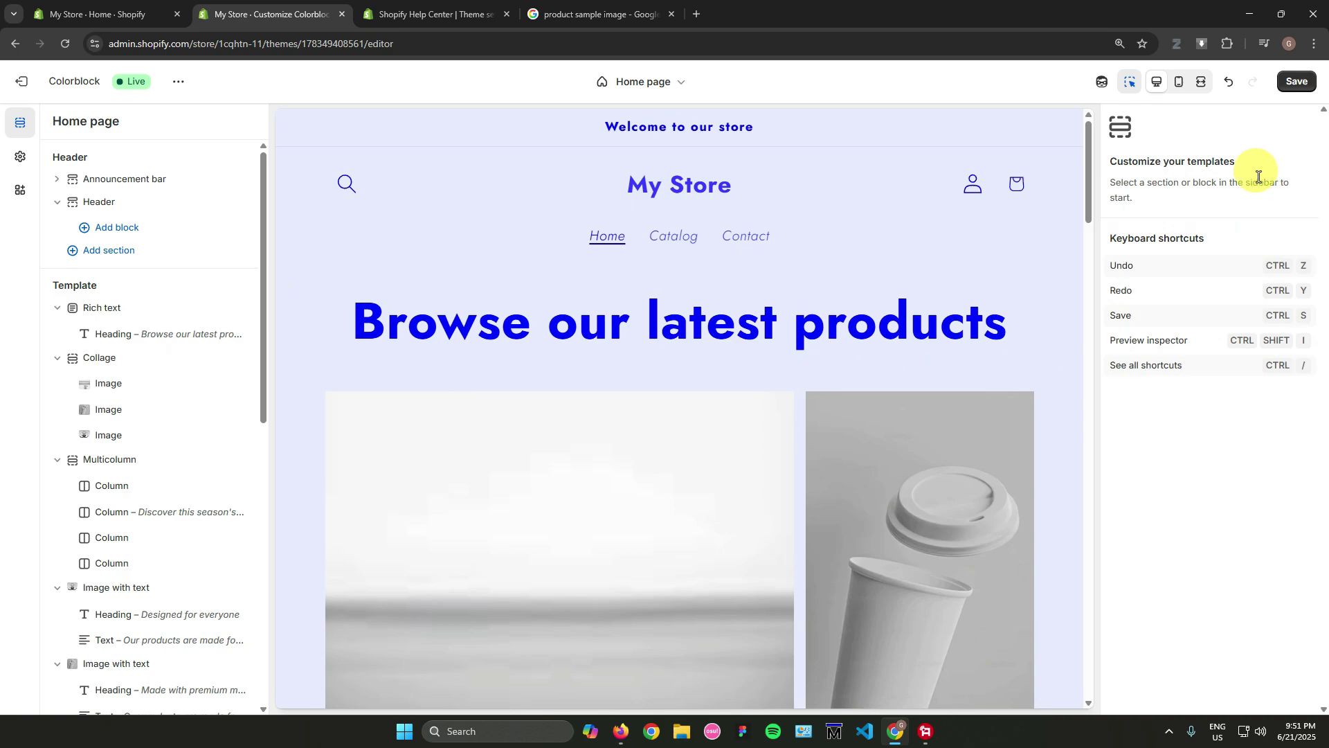
{"action": "left_click", "coordinate": [1297, 82]}
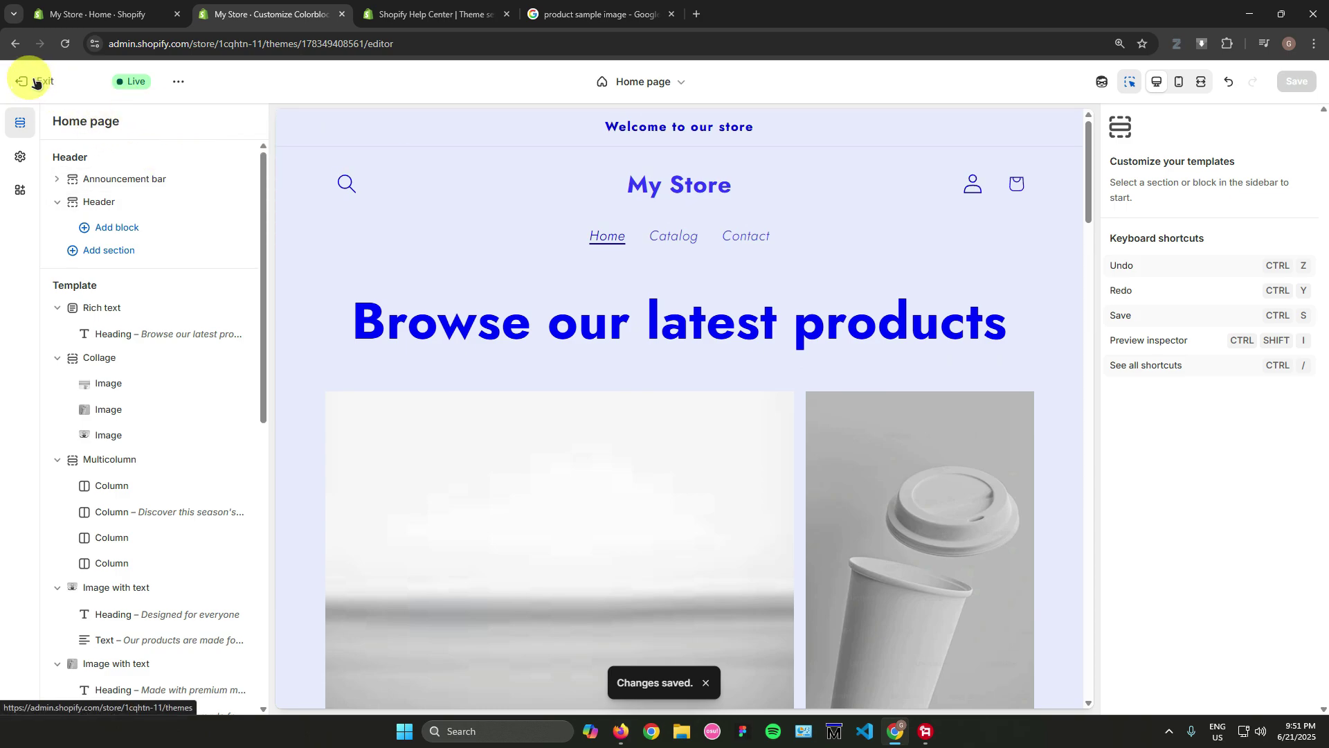
{"action": "left_click", "coordinate": [36, 81]}
Open a storefront preview of the current Colorblock theme and review the home page from the header to the product sections.
{"action": "scroll", "coordinate": [893, 305], "scroll_direction": "down", "scroll_amount": 2}
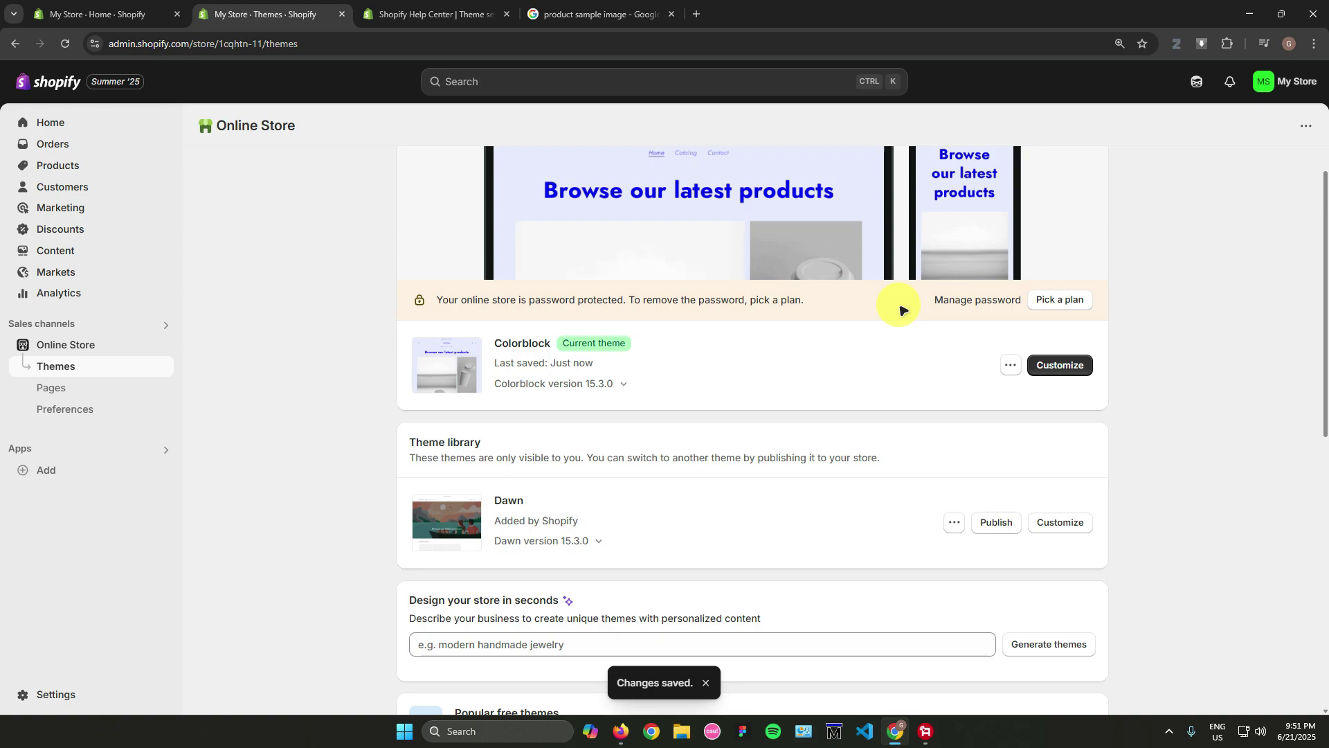
{"action": "left_click", "coordinate": [1011, 365]}
{"action": "left_click", "coordinate": [960, 397]}
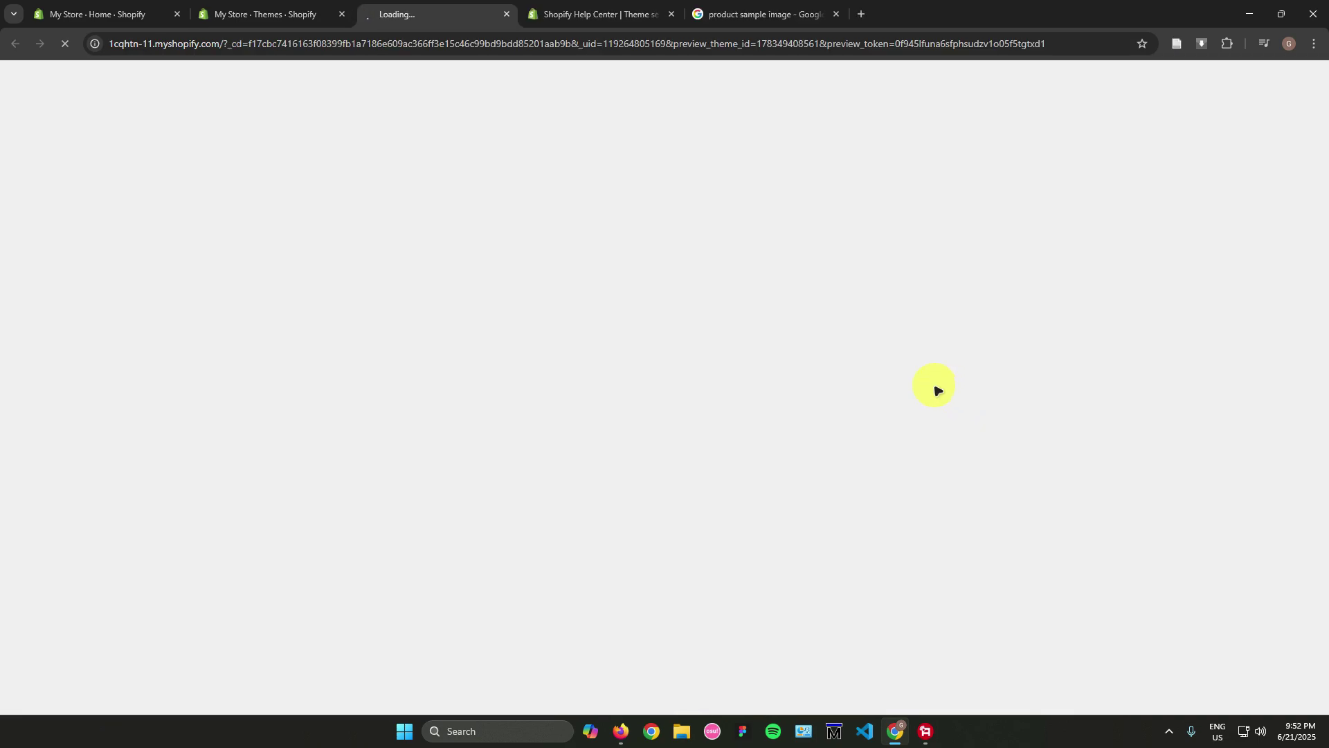
{"action": "scroll", "coordinate": [770, 348], "scroll_direction": "down", "scroll_amount": 1}
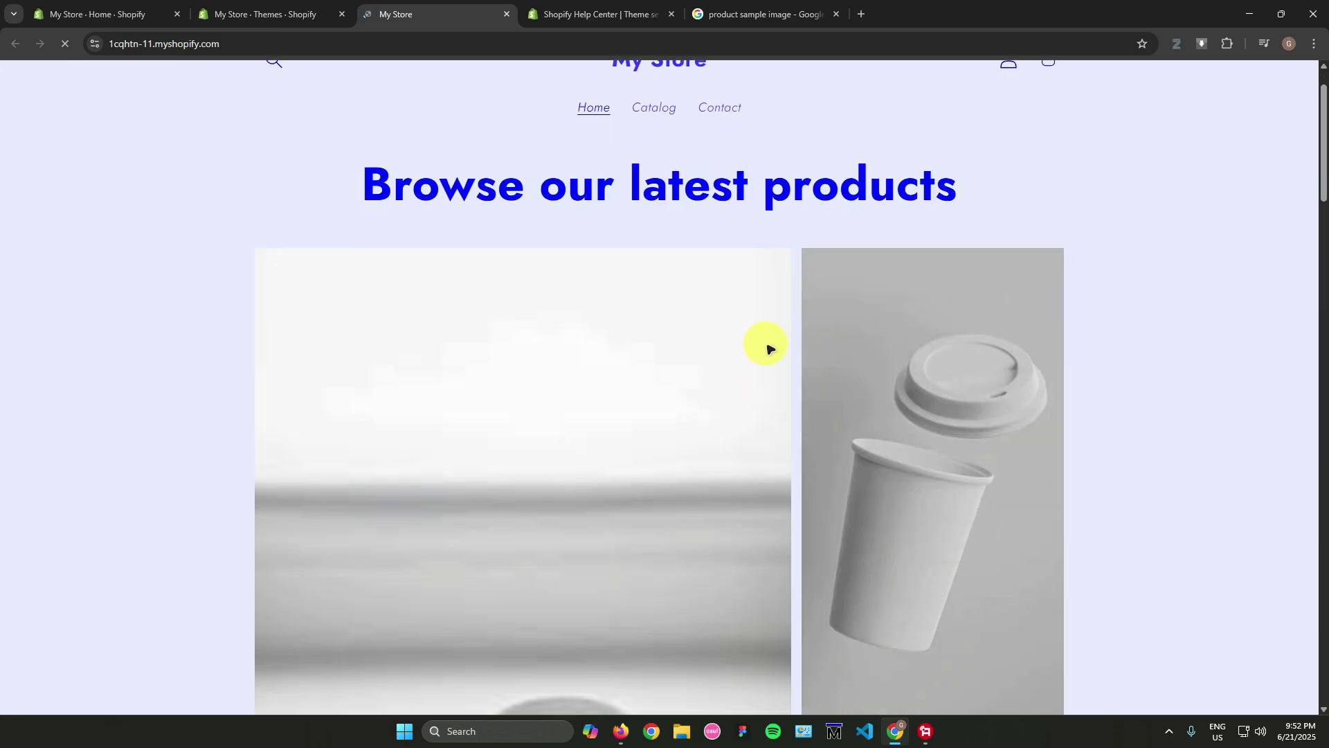
{"action": "scroll", "coordinate": [769, 349], "scroll_direction": "down", "scroll_amount": 15}
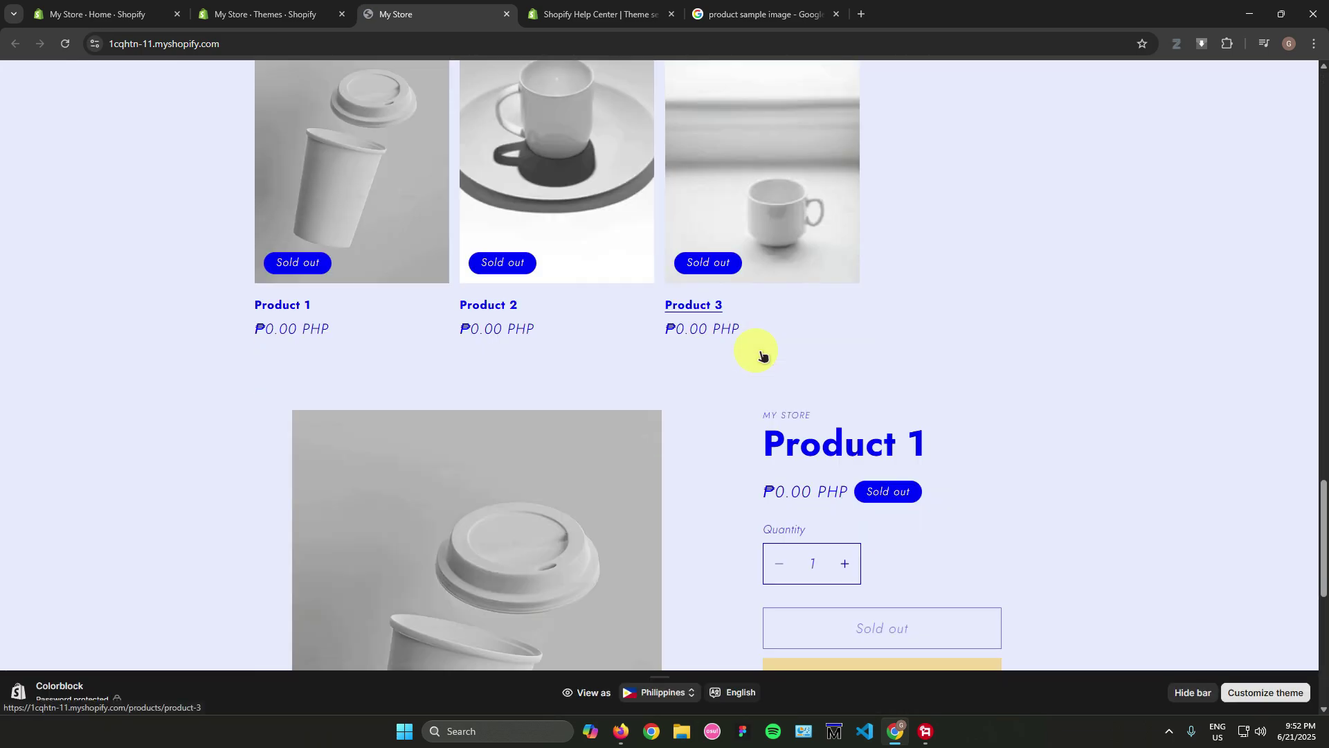
{"action": "scroll", "coordinate": [678, 339], "scroll_direction": "up", "scroll_amount": 20}
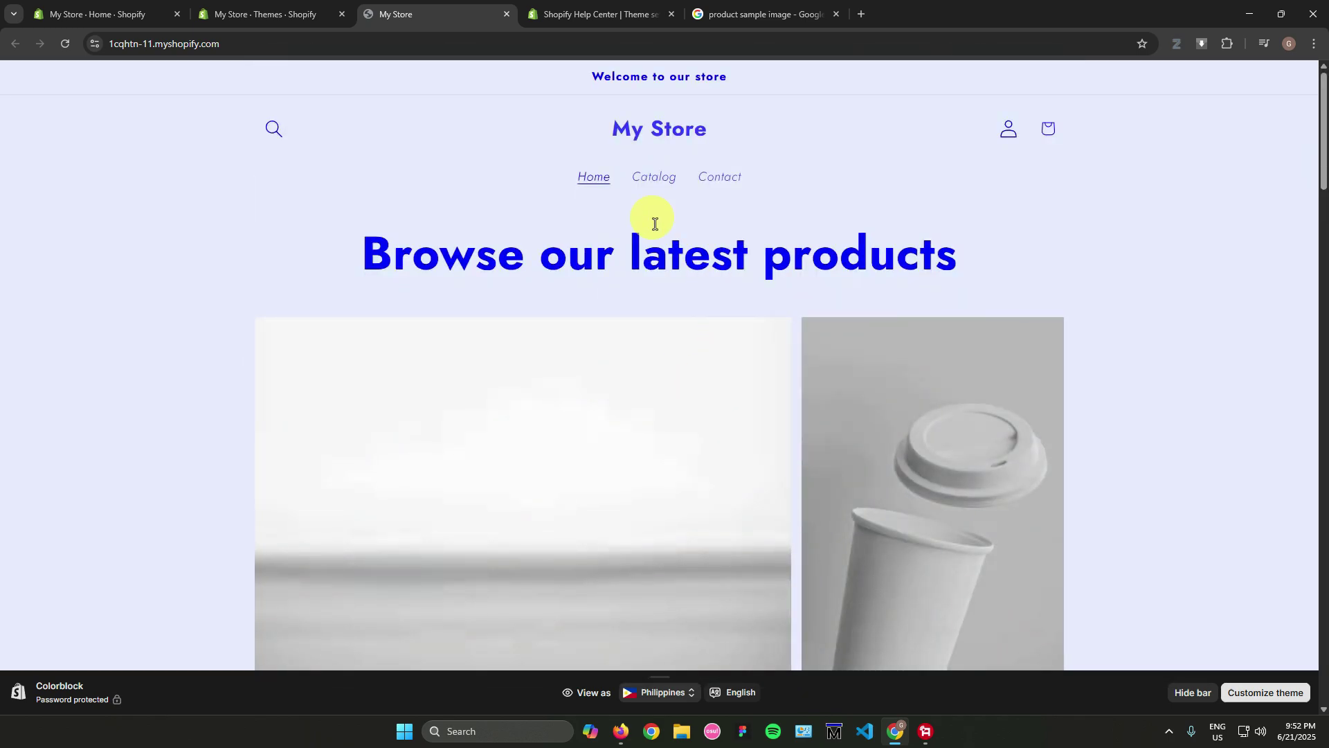
{"action": "scroll", "coordinate": [1239, 333], "scroll_direction": "down", "scroll_amount": 15}
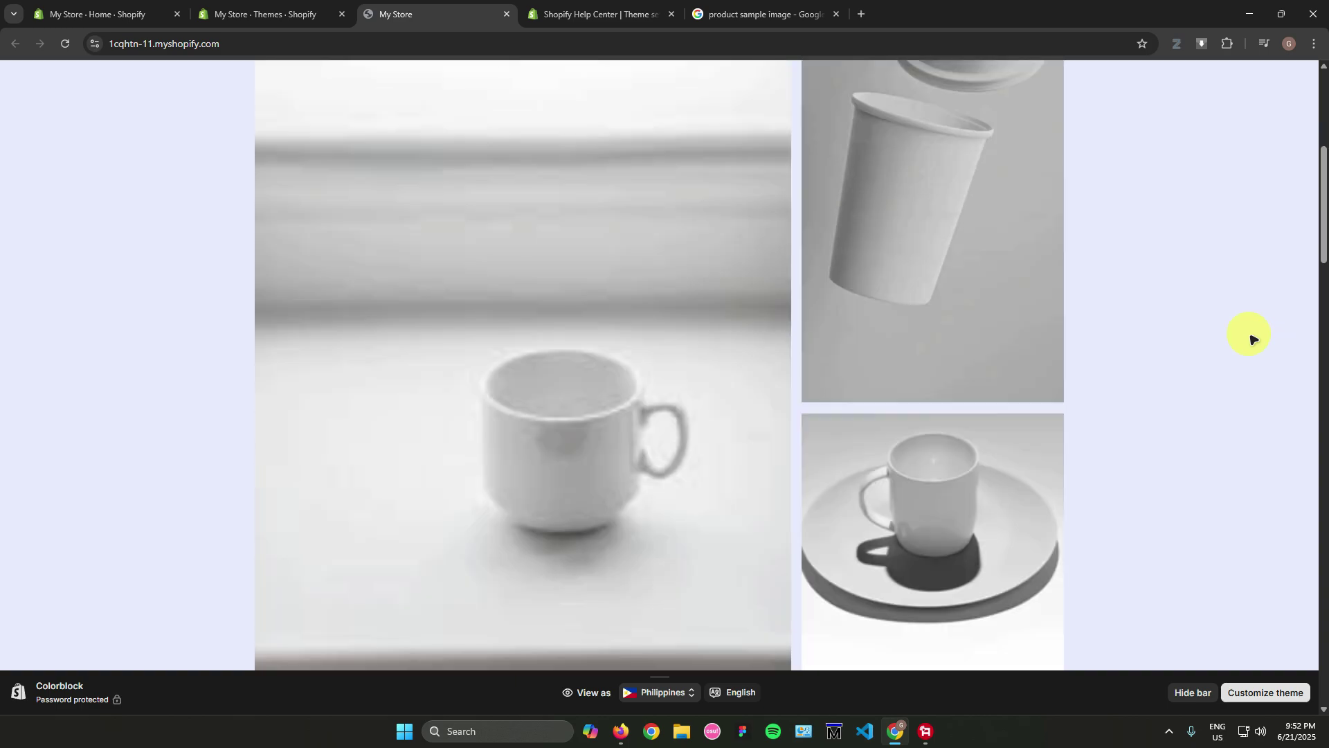
{"action": "scroll", "coordinate": [1200, 327], "scroll_direction": "down", "scroll_amount": 10}
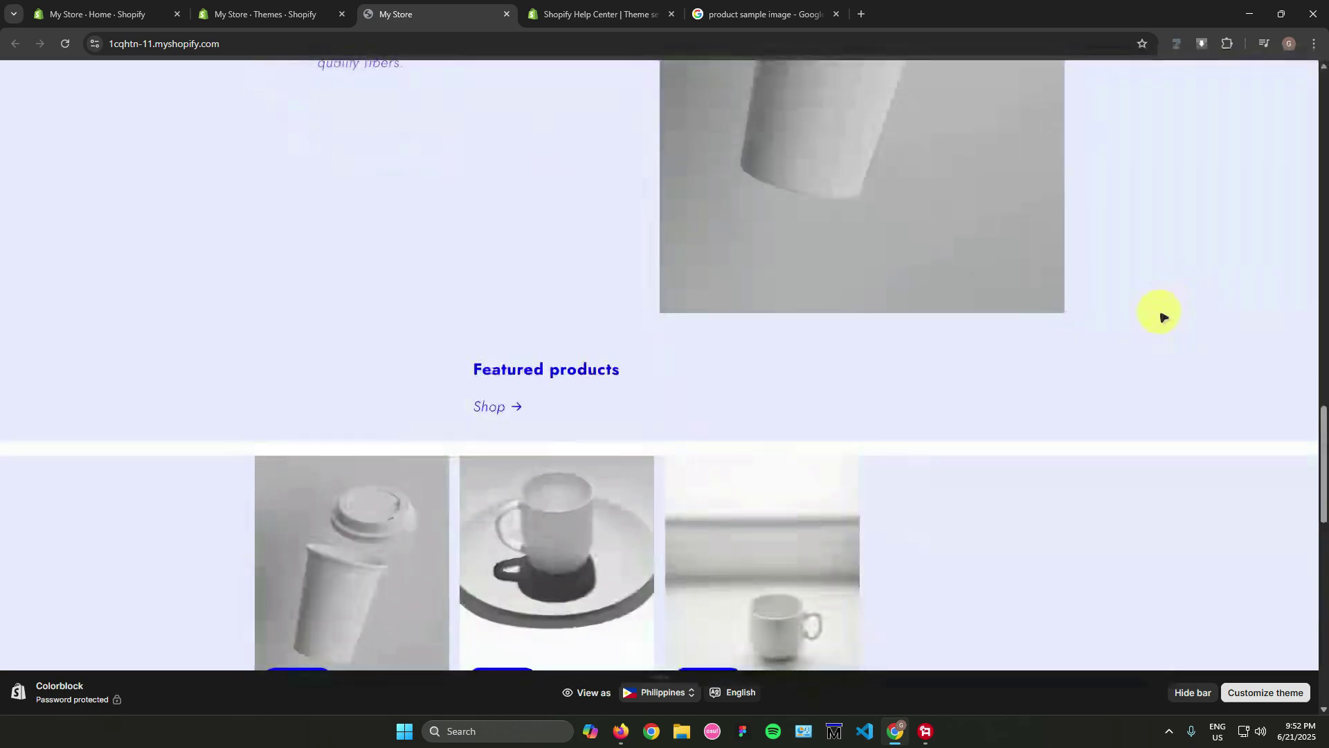
{"action": "scroll", "coordinate": [1066, 308], "scroll_direction": "up", "scroll_amount": 20}
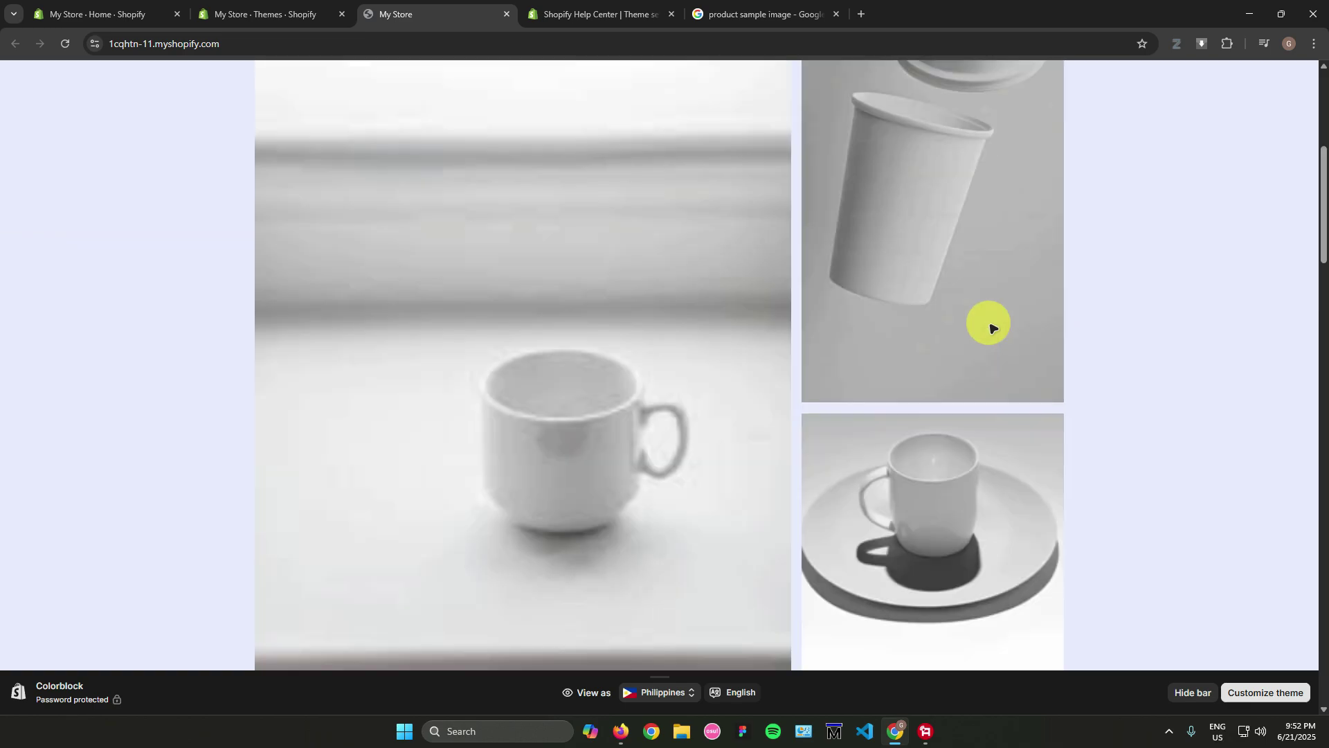
Check the Catalog, Contact and cart pages in the storefront preview and return to its home page.
{"action": "left_click", "coordinate": [661, 184]}
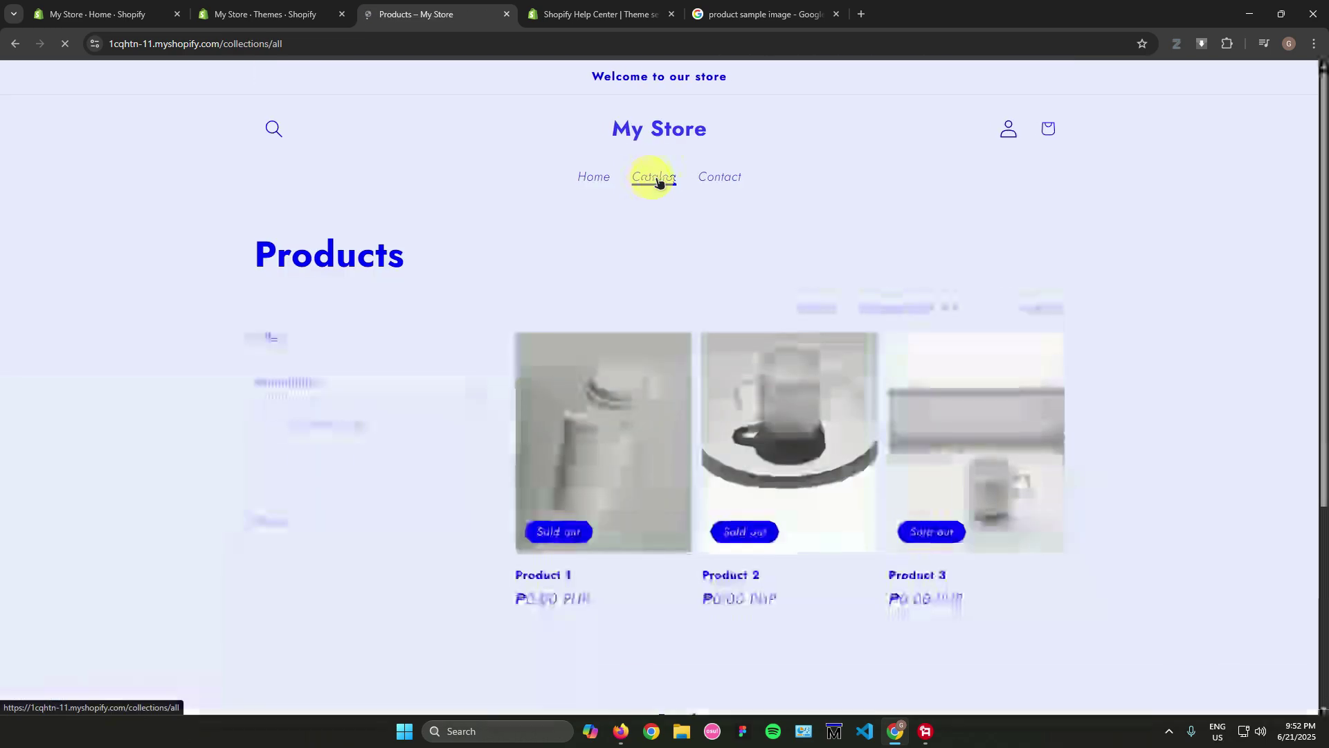
{"action": "left_click", "coordinate": [717, 180]}
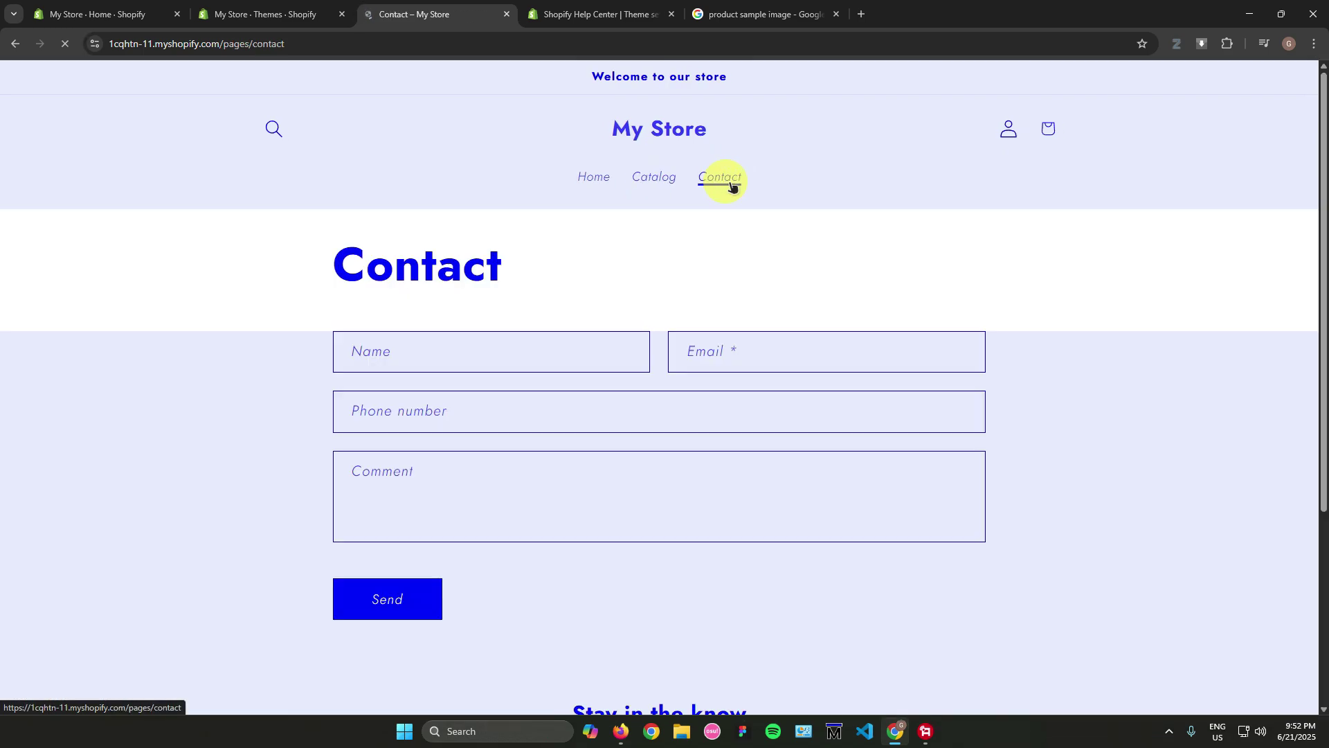
{"action": "left_click", "coordinate": [1048, 132]}
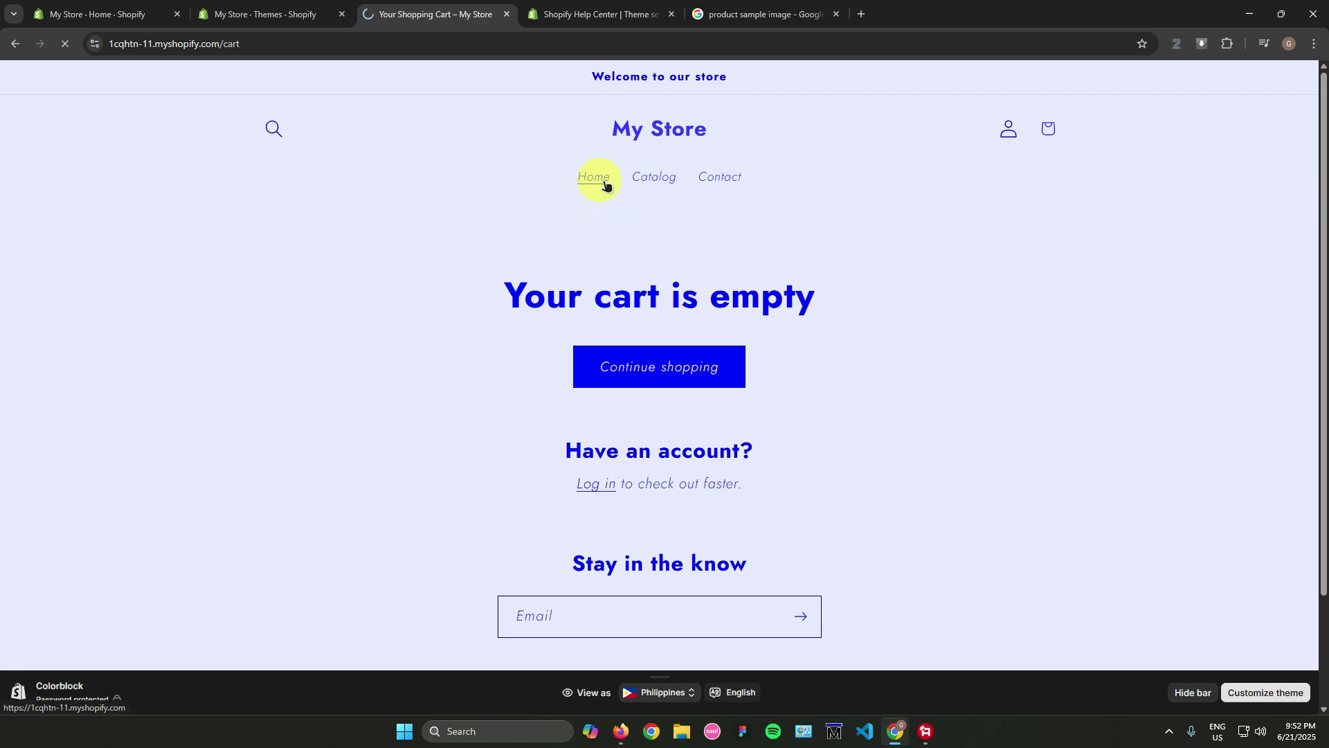
{"action": "left_click", "coordinate": [599, 177]}
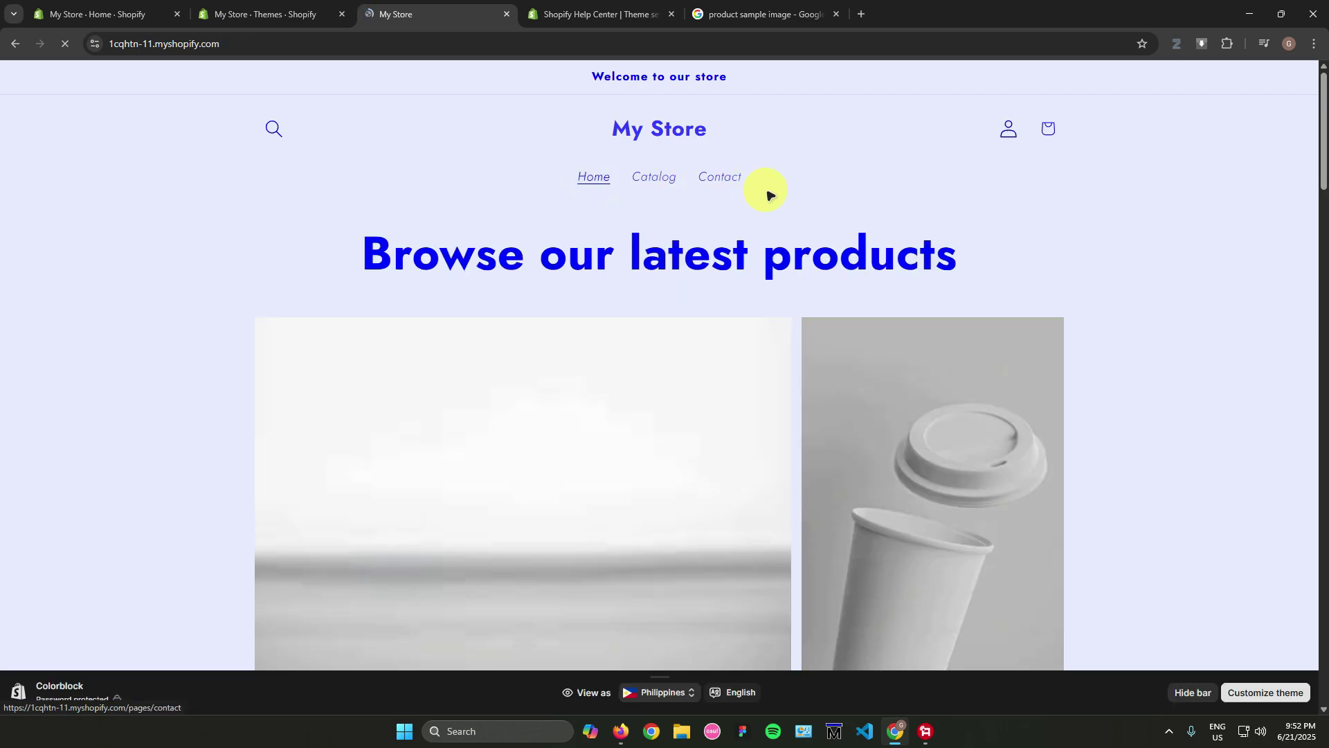